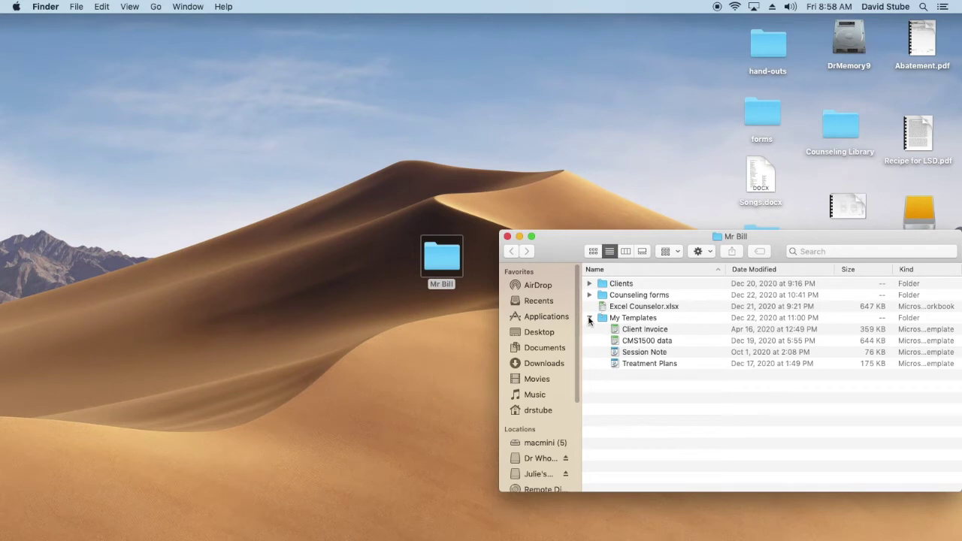
# - Switch Finder from My Templates to Counseling forms and open Intake. DBS in Word
pyautogui.click(590, 318)
pyautogui.click(589, 295)
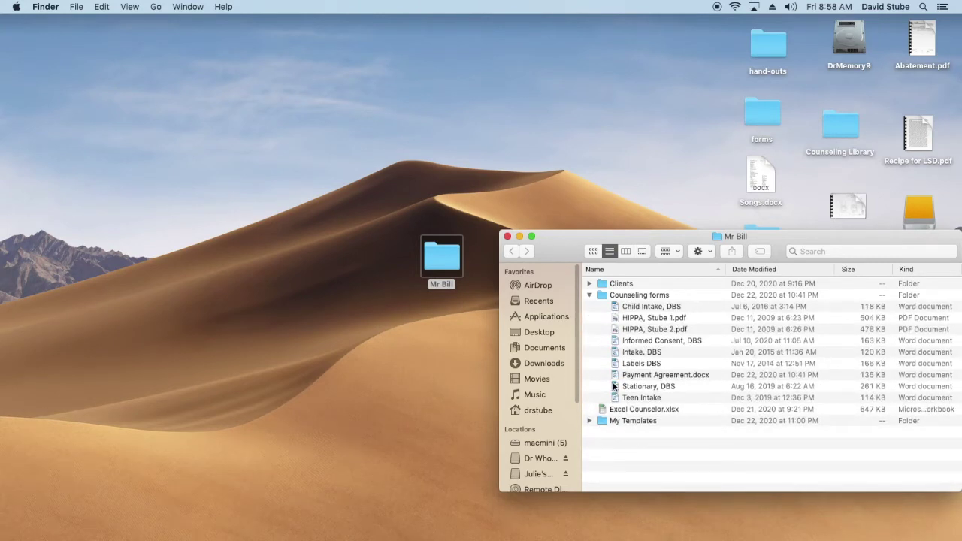
pyautogui.click(618, 353)
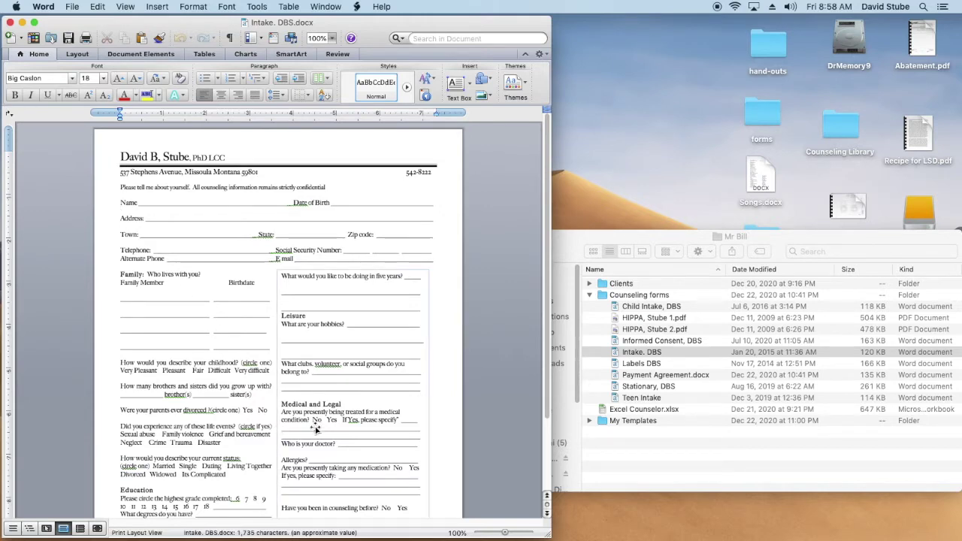
# - Scroll through the intake form and close it
pyautogui.scroll(-2, 371, 462)
pyautogui.scroll(-5, 371, 460)
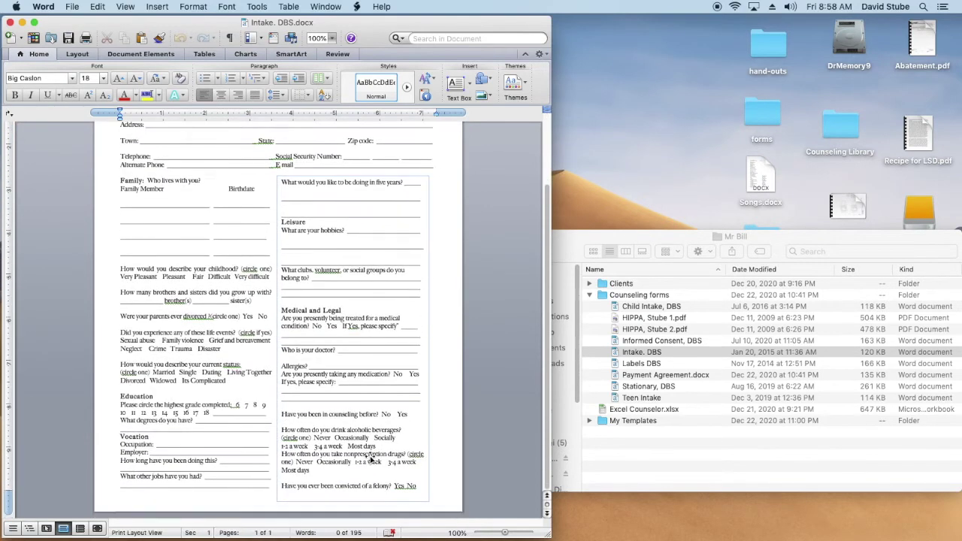
pyautogui.click(10, 24)
# - Open Payment Agreement.docx, read through it, and close it
pyautogui.doubleClick(642, 375)
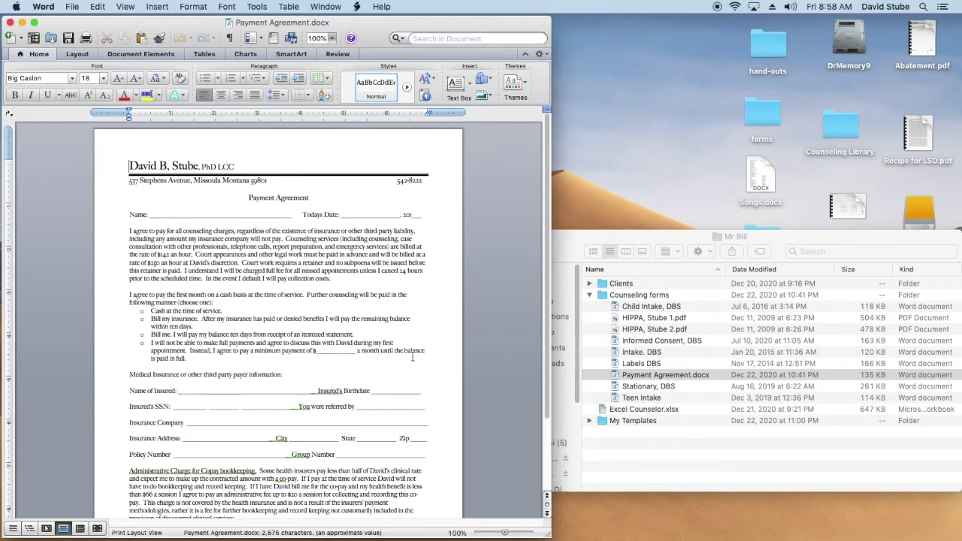
pyautogui.scroll(-3, 407, 383)
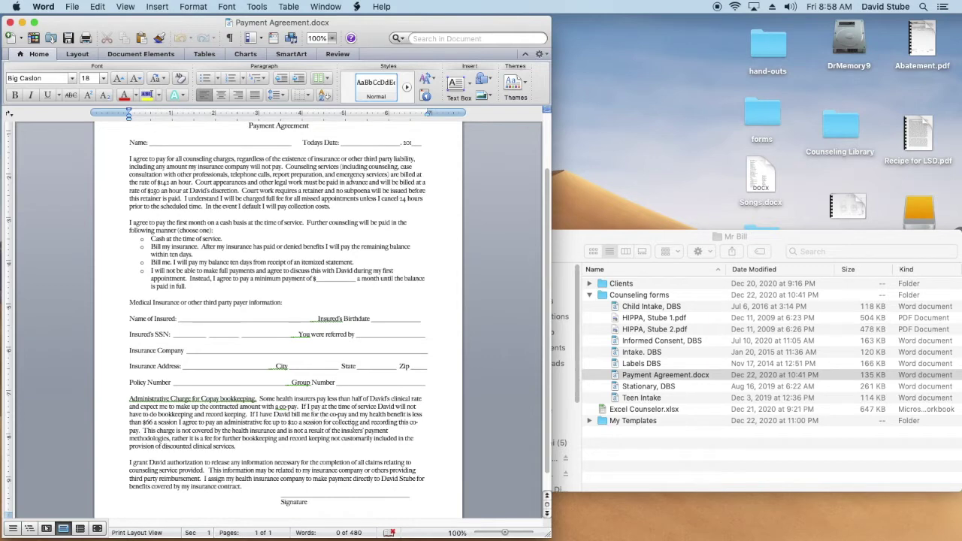
pyautogui.scroll(-3, 444, 447)
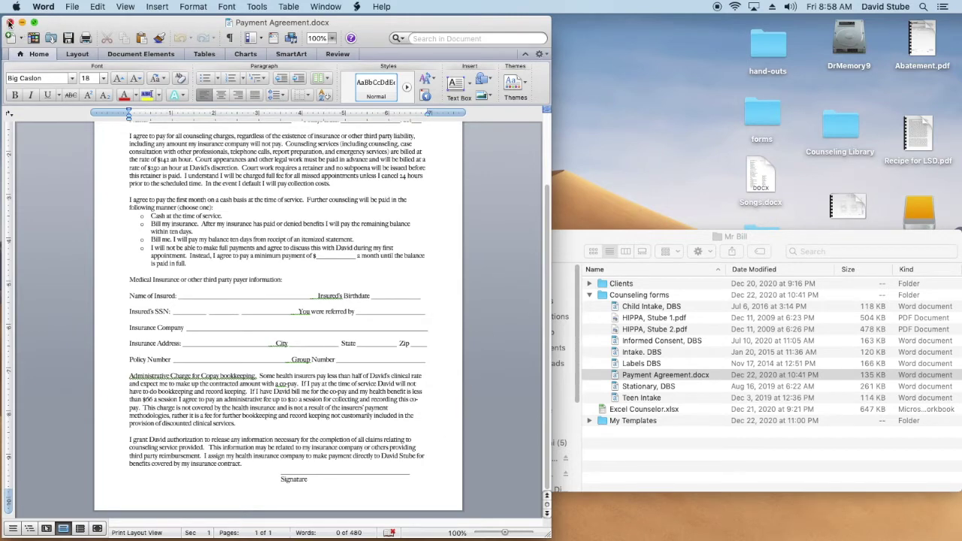
pyautogui.click(11, 22)
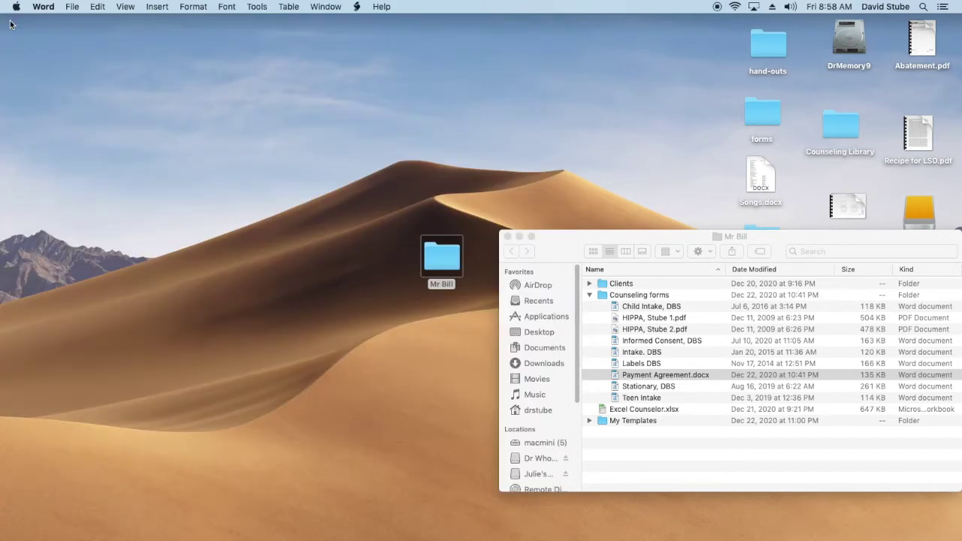
# - Open the Labels DBS address labels document and close it
pyautogui.click(616, 365)
pyautogui.doubleClick(616, 365)
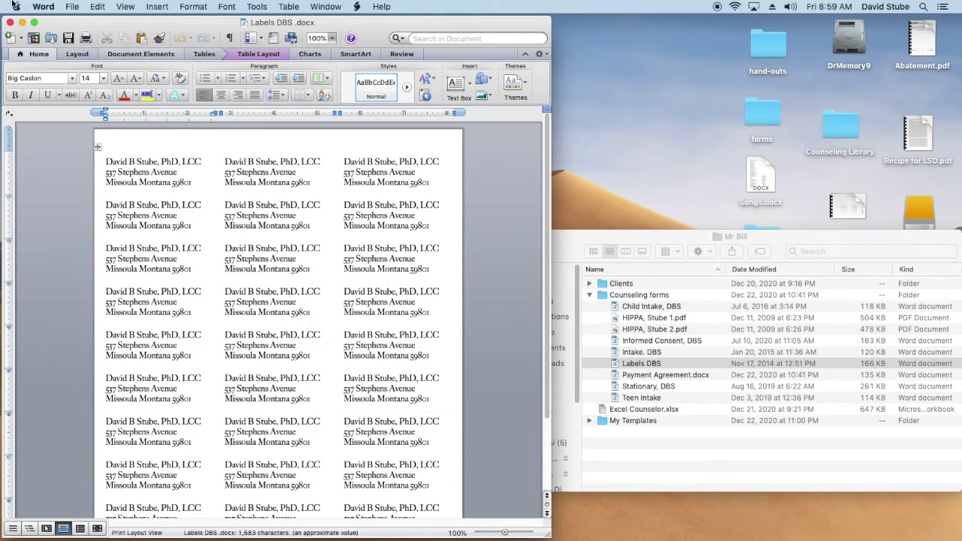
pyautogui.click(11, 23)
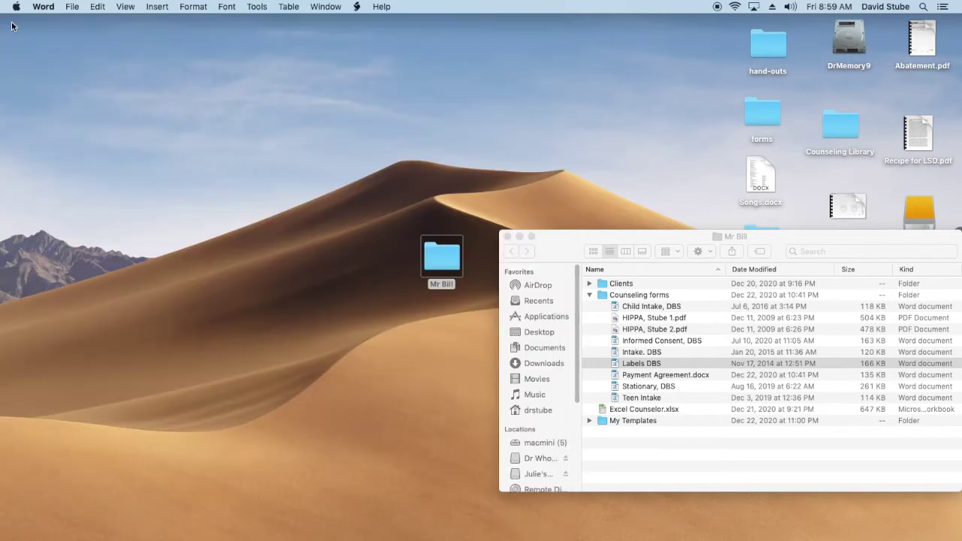
# - Read all three pages of Informed Consent, DBS, then close it
pyautogui.doubleClick(617, 342)
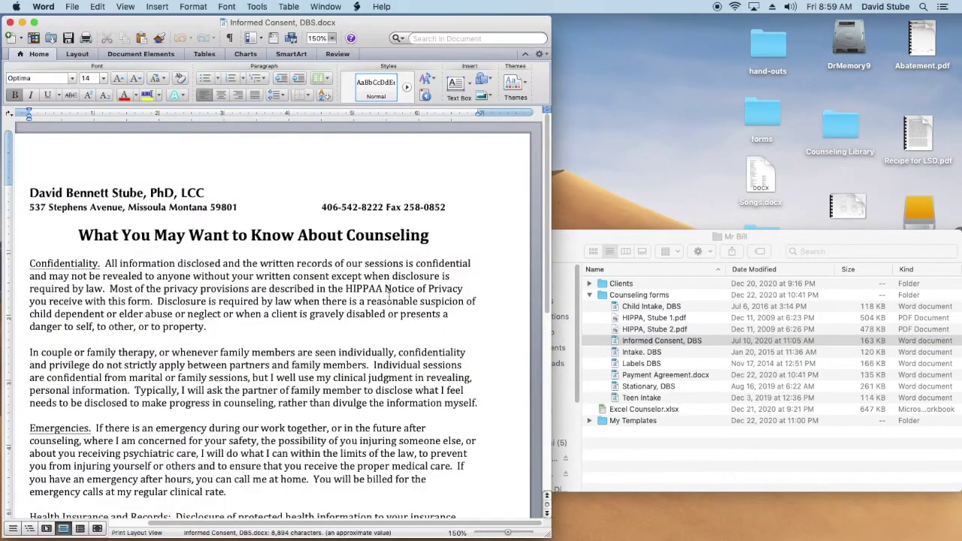
pyautogui.scroll(-5, 390, 299)
pyautogui.scroll(-4, 391, 299)
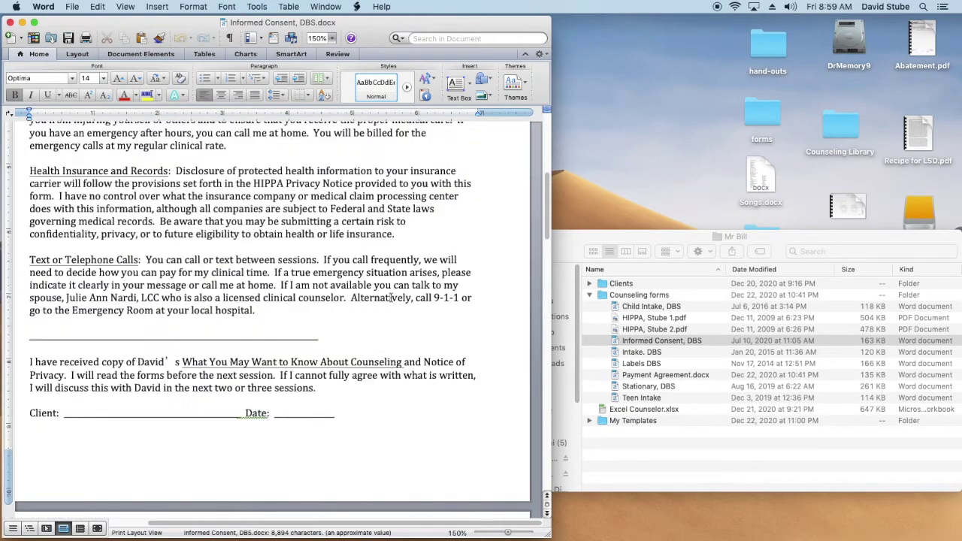
pyautogui.scroll(-2, 391, 298)
pyautogui.scroll(-1, 390, 298)
pyautogui.scroll(-3, 390, 297)
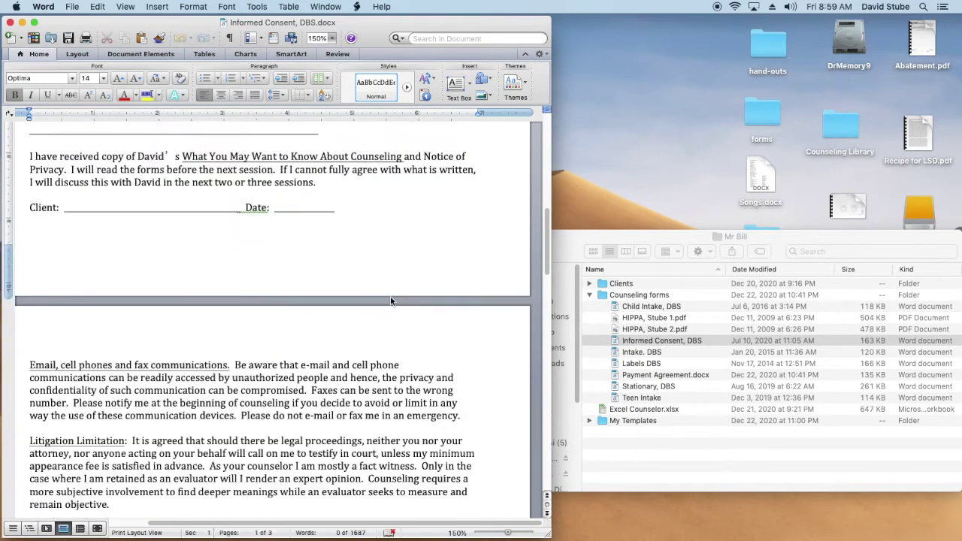
pyautogui.scroll(-2, 390, 296)
pyautogui.scroll(-4, 391, 297)
pyautogui.scroll(-1, 390, 299)
pyautogui.scroll(-2, 390, 299)
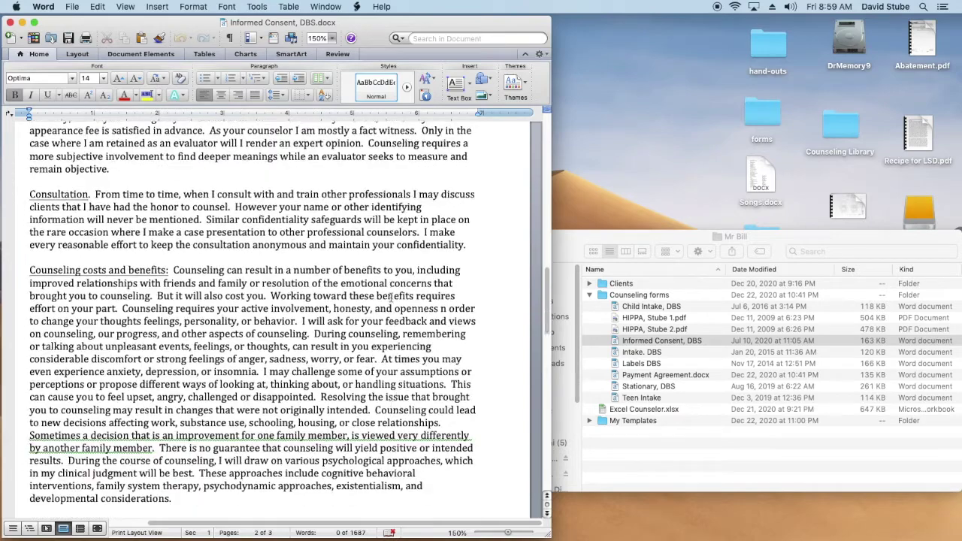
pyautogui.scroll(-2, 390, 299)
pyautogui.scroll(-3, 391, 298)
pyautogui.scroll(-1, 391, 299)
pyautogui.scroll(-2, 392, 300)
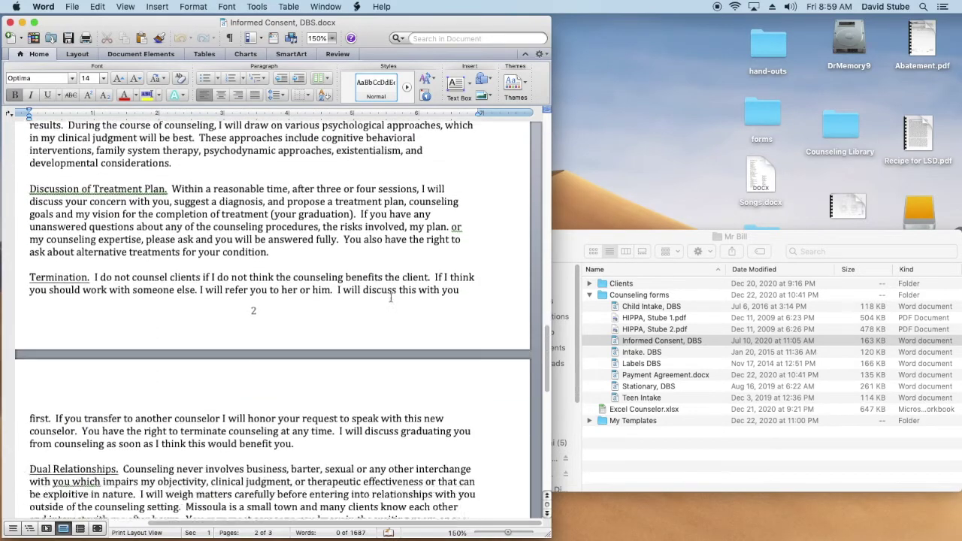
pyautogui.scroll(-1, 395, 302)
pyautogui.scroll(-5, 395, 302)
pyautogui.scroll(-1, 393, 301)
pyautogui.scroll(-2, 392, 300)
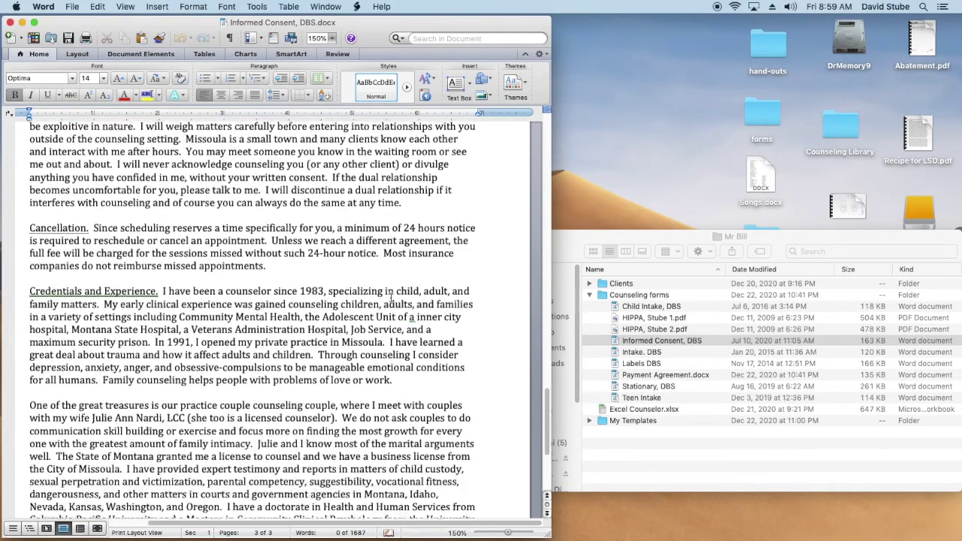
pyautogui.scroll(-2, 391, 299)
pyautogui.scroll(-2, 391, 299)
pyautogui.scroll(-1, 391, 298)
pyautogui.scroll(-1, 391, 297)
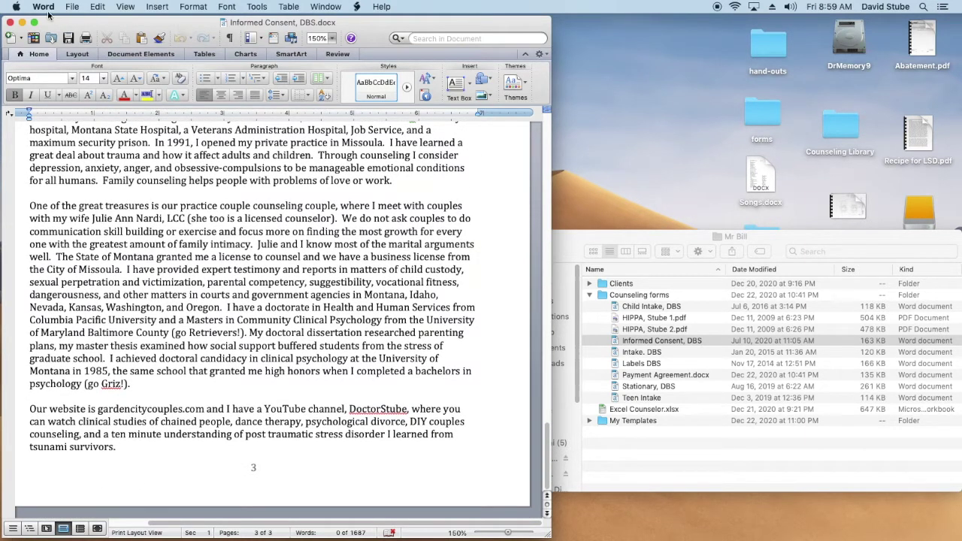
pyautogui.click(13, 24)
pyautogui.click(615, 389)
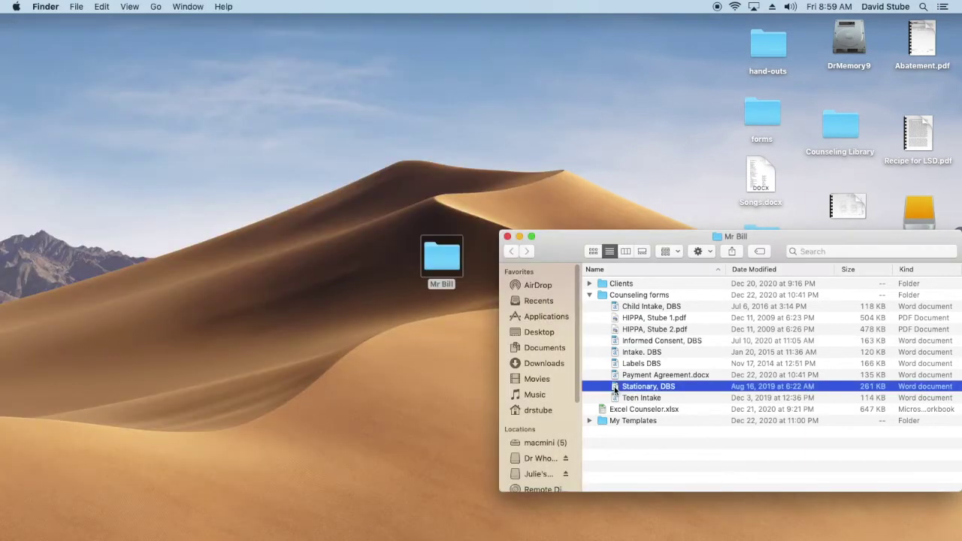
# - Open Stationary, DBS and delete the old address, billing table and note
pyautogui.doubleClick(615, 388)
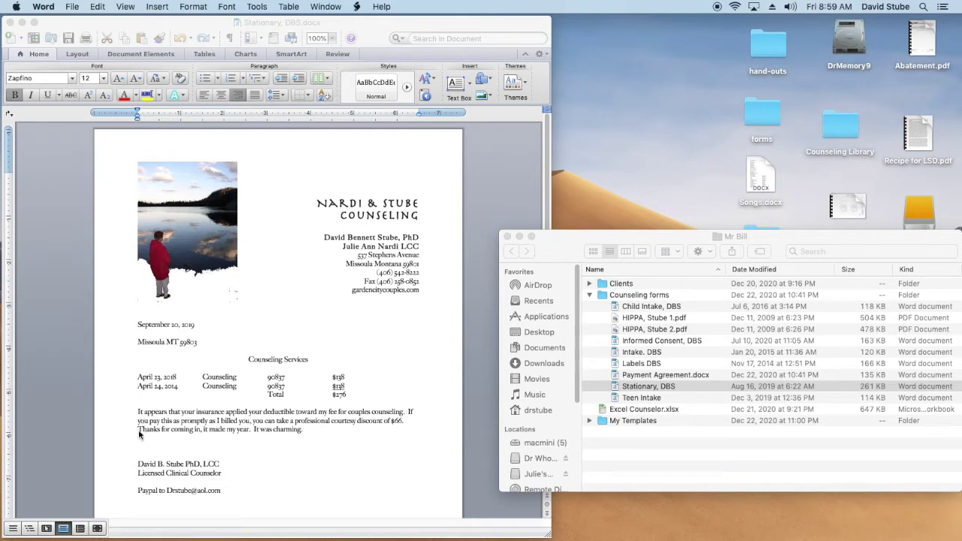
pyautogui.click(138, 344)
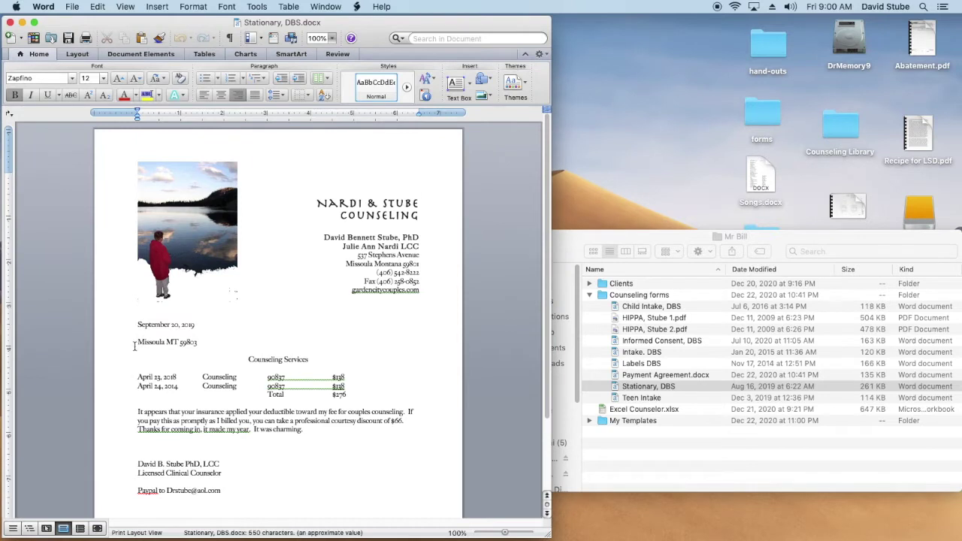
pyautogui.moveTo(137, 343); pyautogui.dragTo(126, 460)
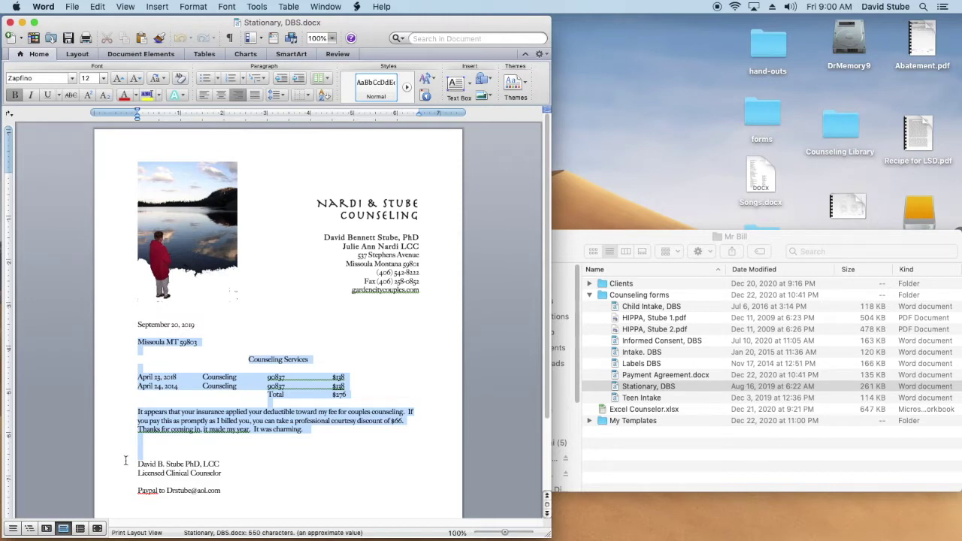
pyautogui.press('Delete')
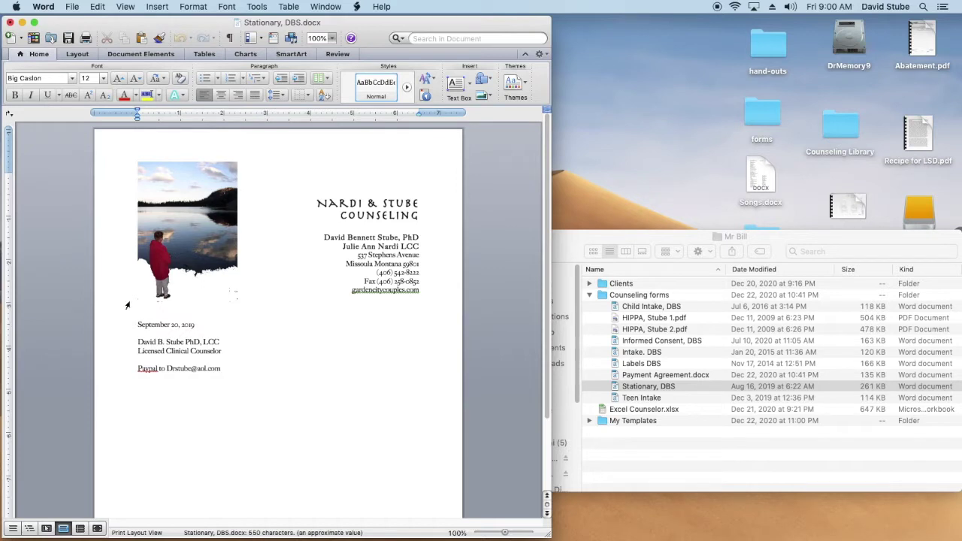
pyautogui.click(151, 244)
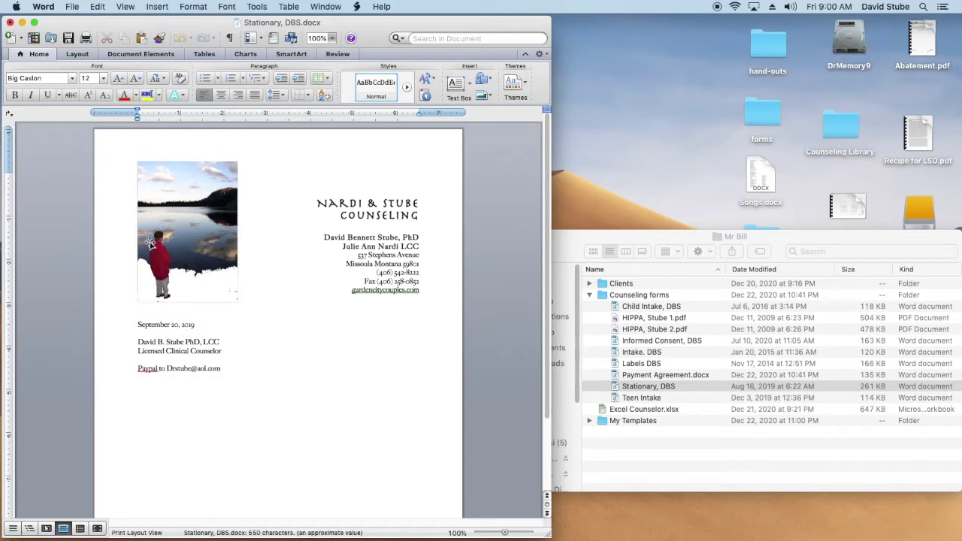
# - Save the edited Stationary letter as a .docx and close it
pyautogui.click(71, 6)
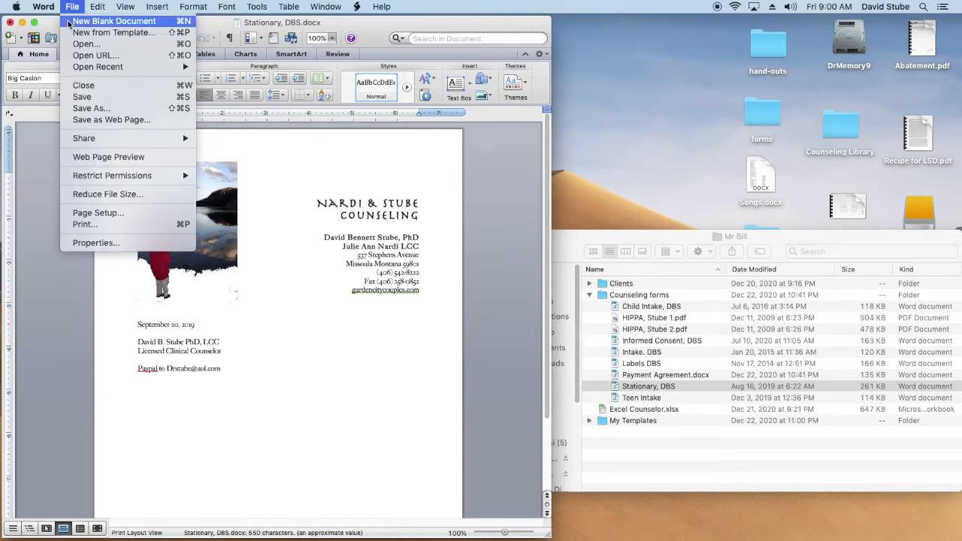
pyautogui.click(67, 99)
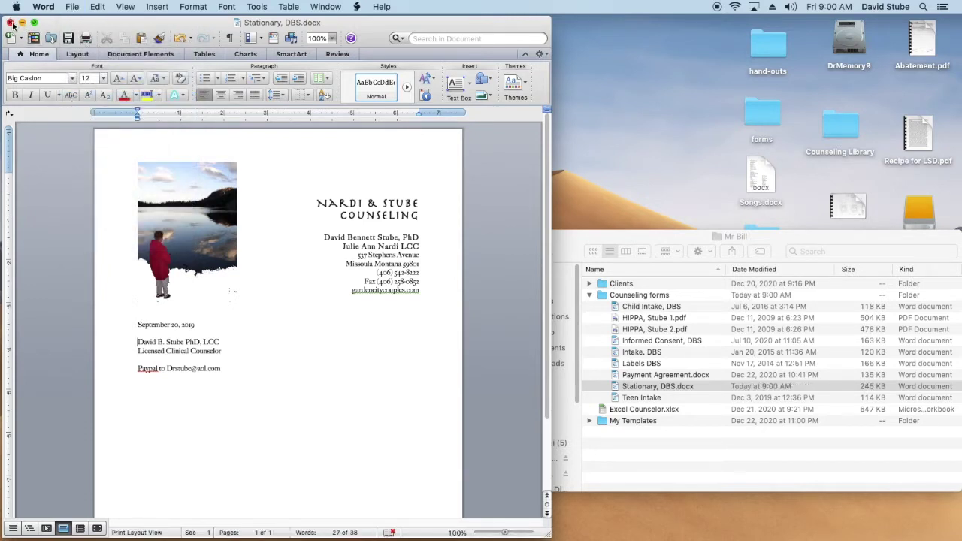
pyautogui.click(11, 23)
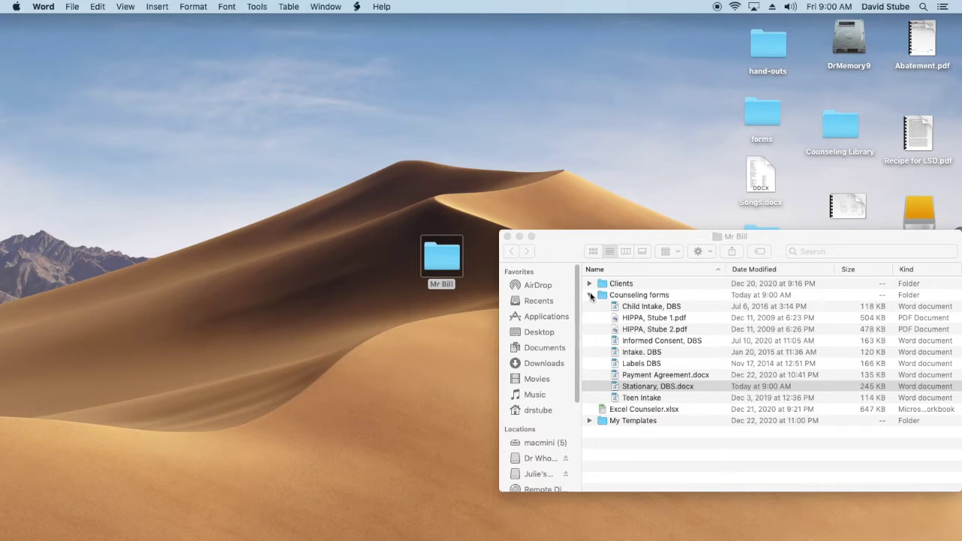
# - Collapse Counseling forms, expand My Templates, and open Session Note as a new document
pyautogui.click(591, 295)
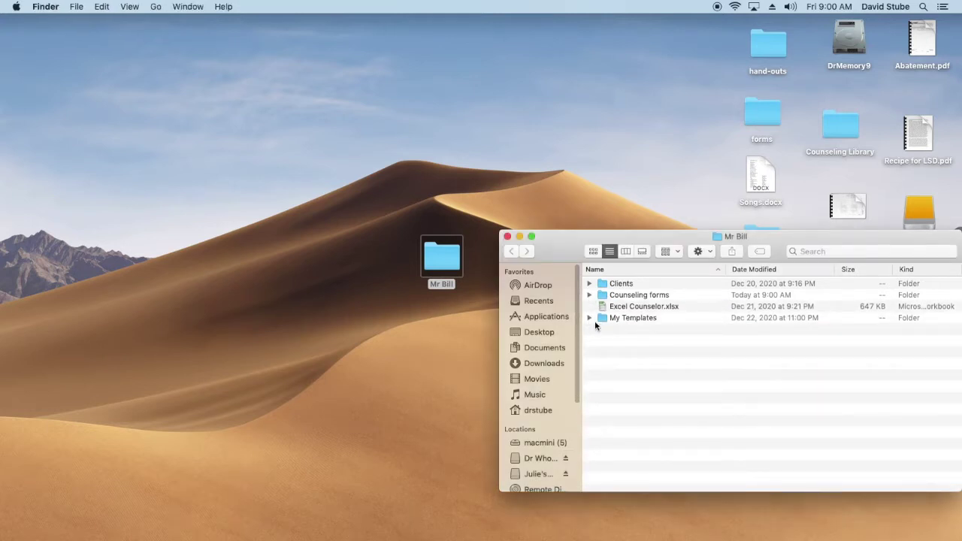
pyautogui.click(590, 318)
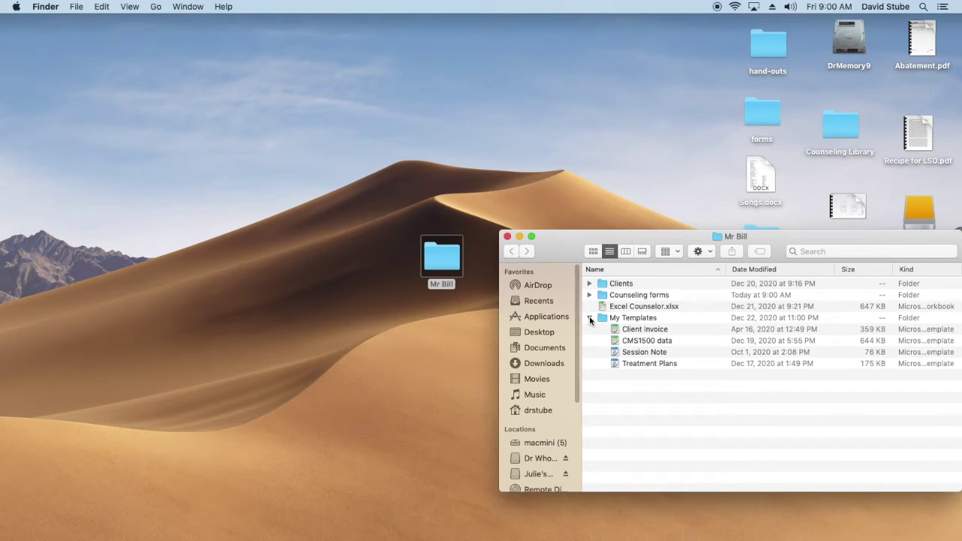
pyautogui.click(615, 353)
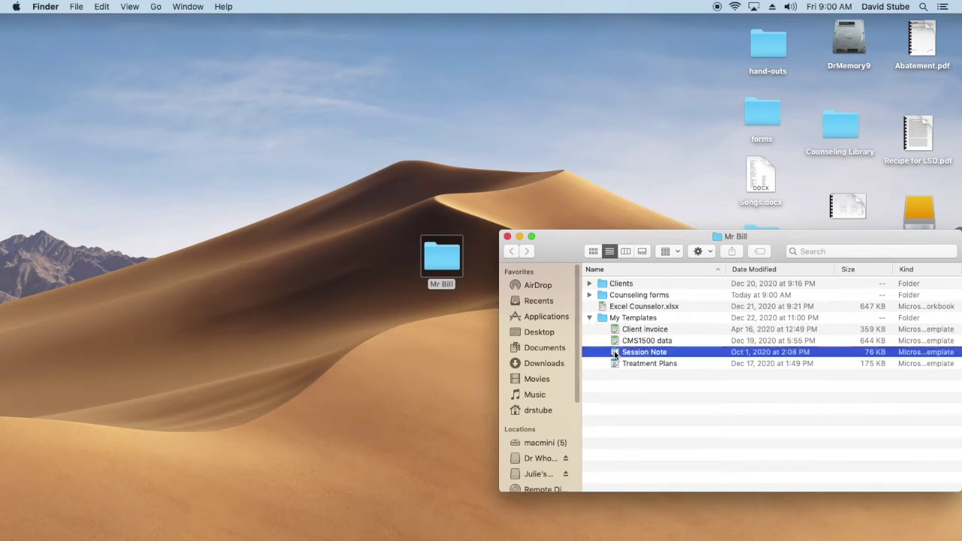
pyautogui.doubleClick(616, 354)
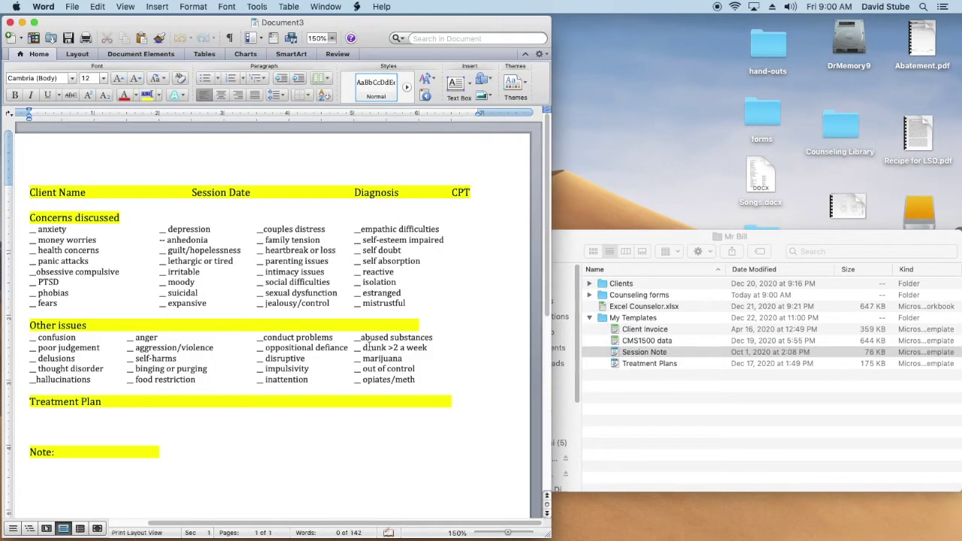
# - Scroll the new session note, then open Treatment Plans from My Templates as a second document
pyautogui.scroll(-3, 376, 347)
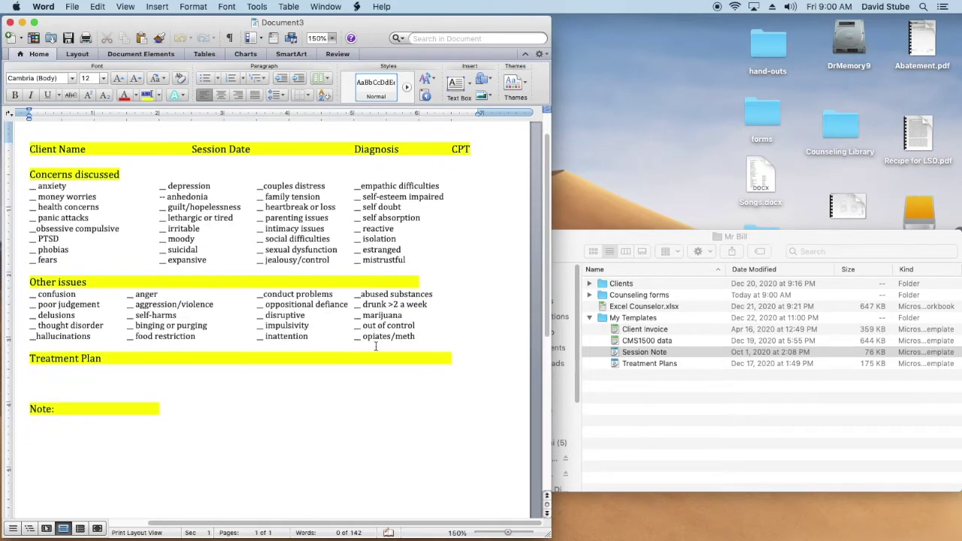
pyautogui.scroll(2, 376, 345)
pyautogui.scroll(1, 376, 346)
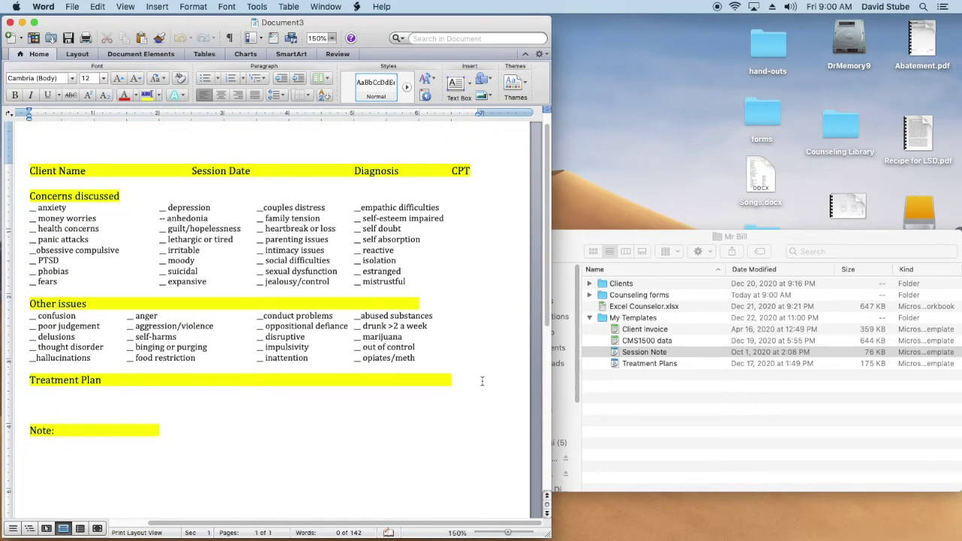
pyautogui.doubleClick(612, 364)
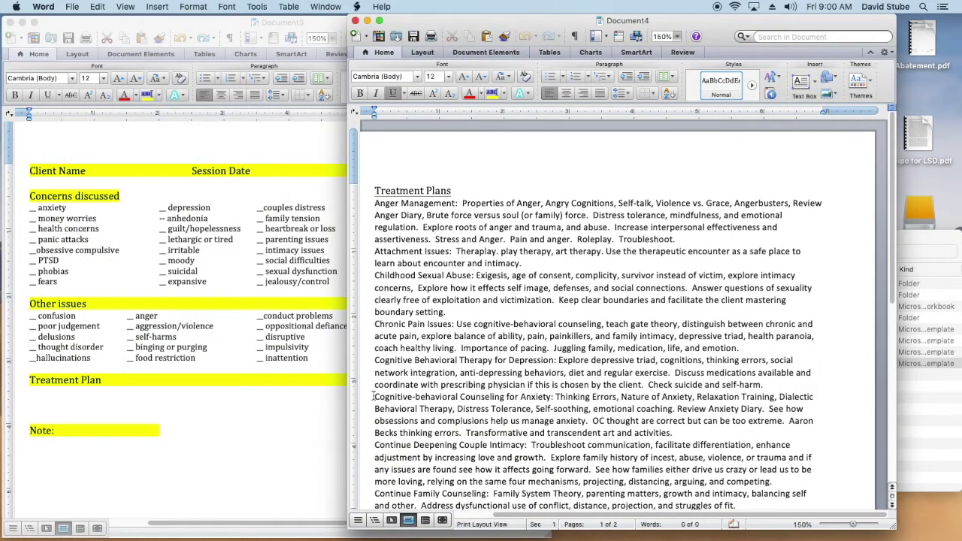
# - Copy the Cognitive-behavioral Counseling for Anxiety paragraph under the session note's Treatment Plan heading
pyautogui.moveTo(373, 396); pyautogui.dragTo(368, 419)
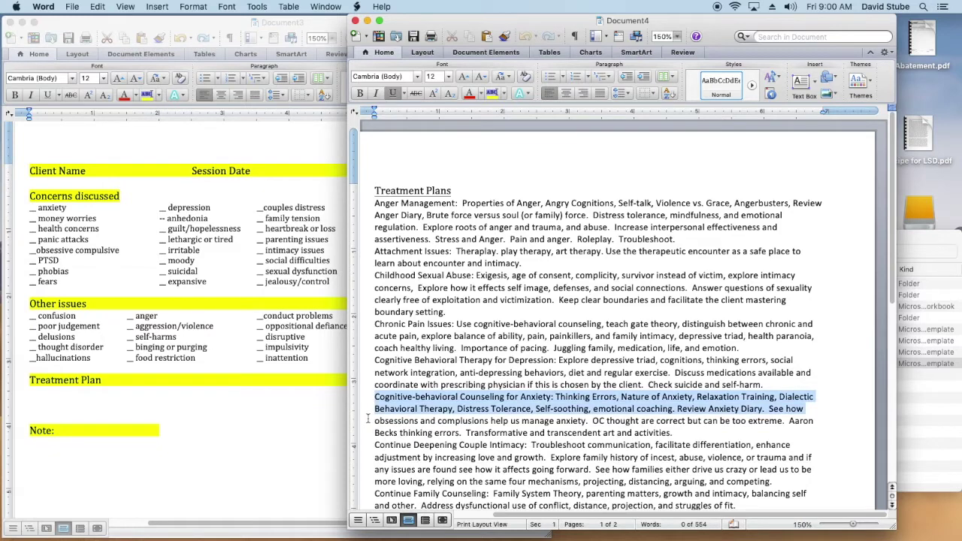
pyautogui.moveTo(368, 419); pyautogui.dragTo(368, 427)
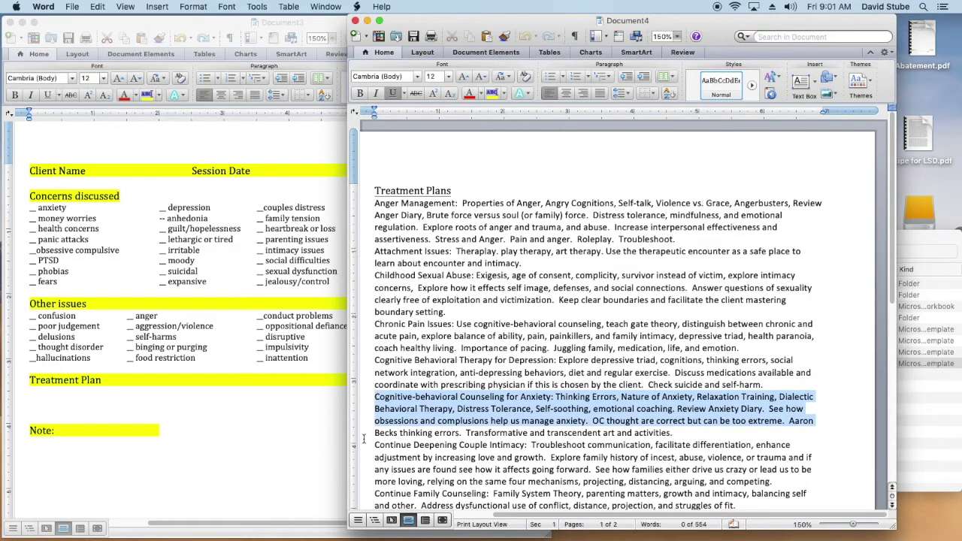
pyautogui.moveTo(364, 438); pyautogui.dragTo(366, 448)
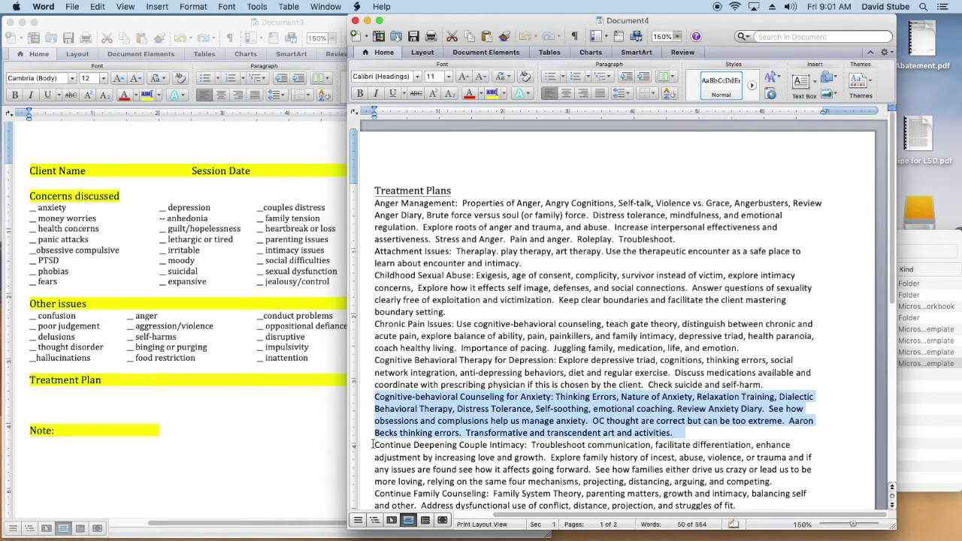
pyautogui.press('super+c')
pyautogui.click(36, 395)
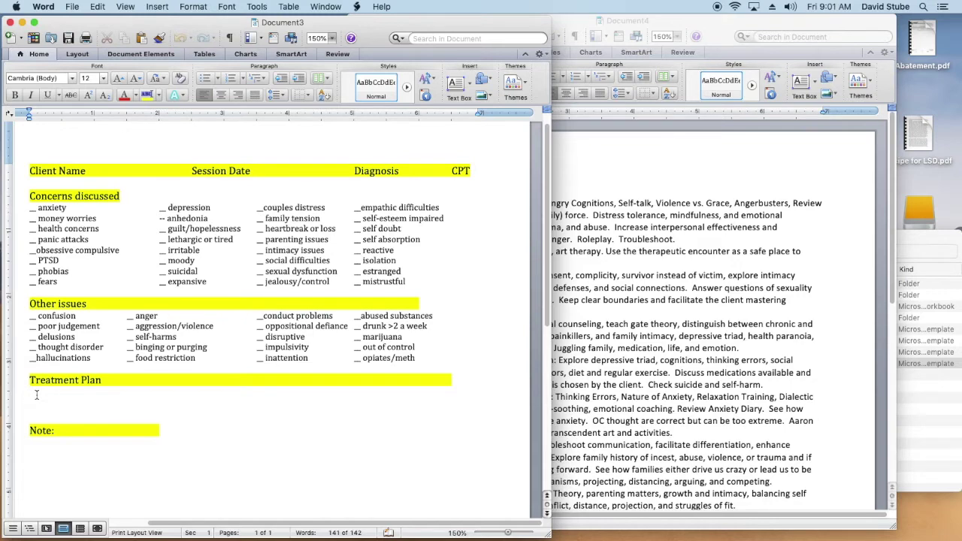
pyautogui.press('super+v')
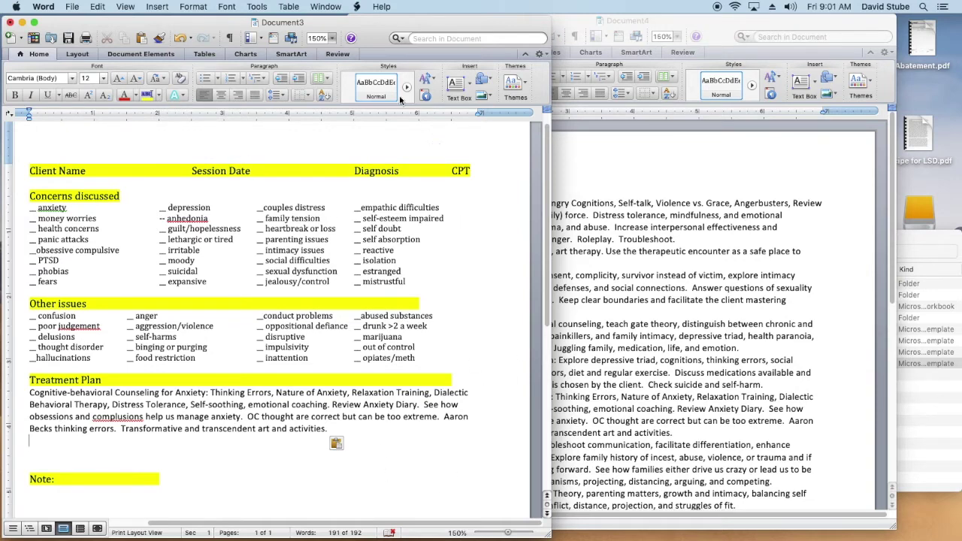
# - Copy the Dialectic Behavioral Therapy paragraph into the session note below the anxiety paragraph
pyautogui.click(840, 274)
pyautogui.tripleClick(662, 421)
pyautogui.scroll(-3, 598, 493)
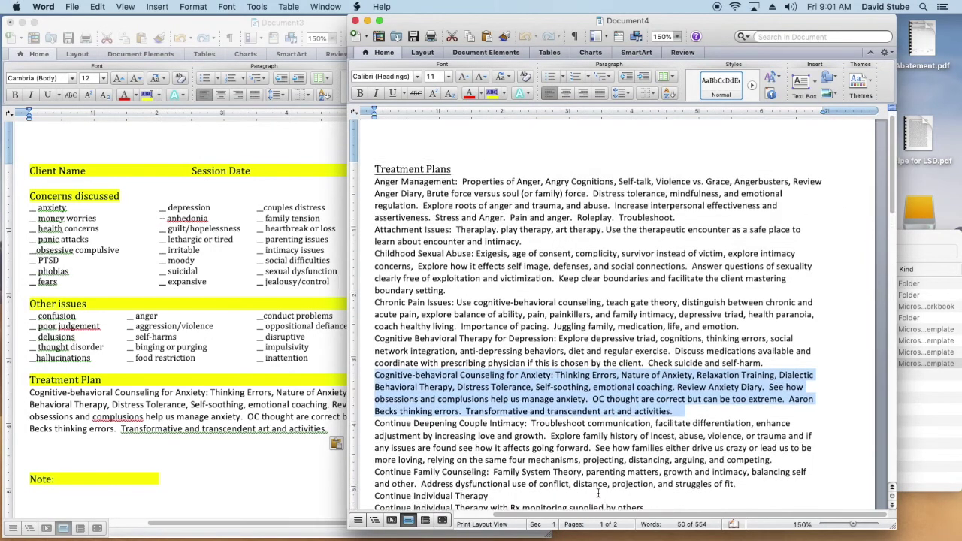
pyautogui.scroll(-2, 598, 493)
pyautogui.scroll(-3, 598, 493)
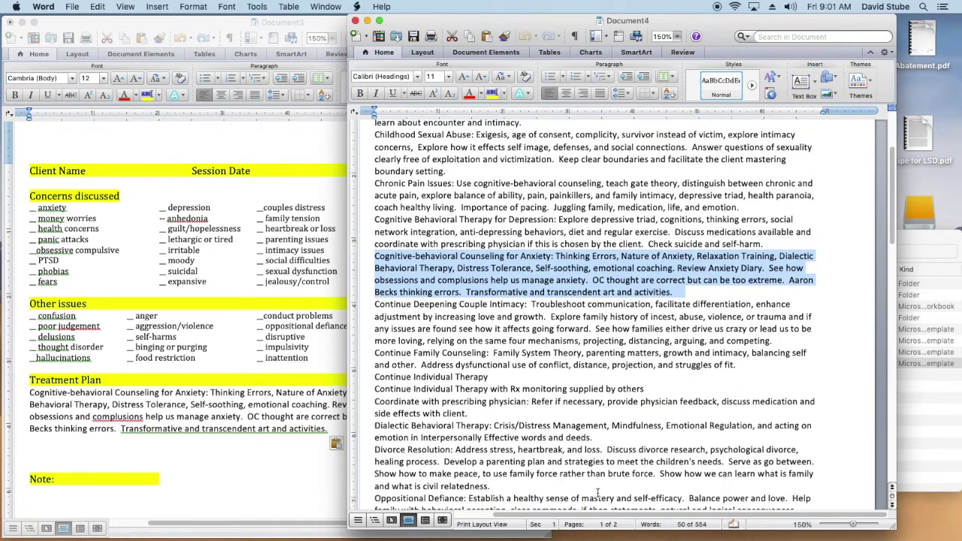
pyautogui.scroll(-2, 599, 493)
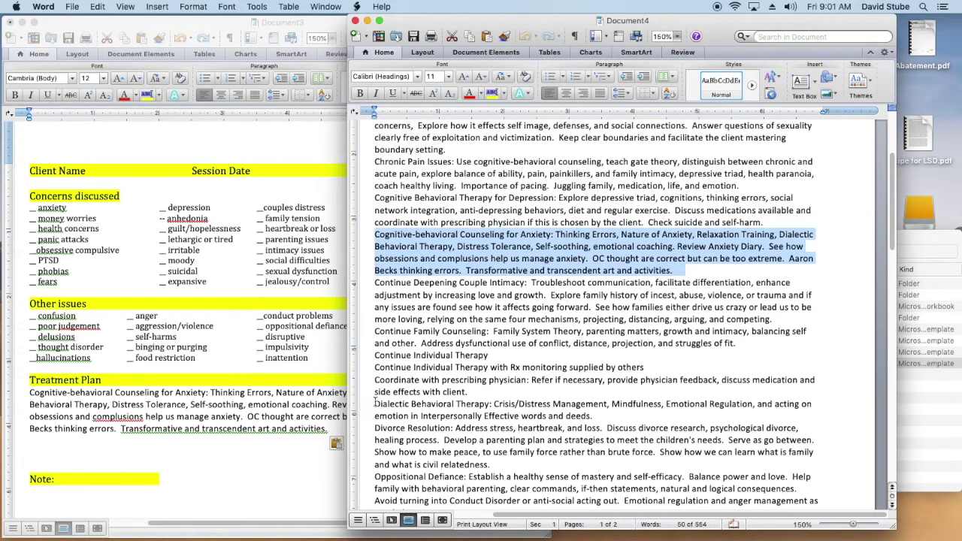
pyautogui.moveTo(371, 406); pyautogui.dragTo(372, 417)
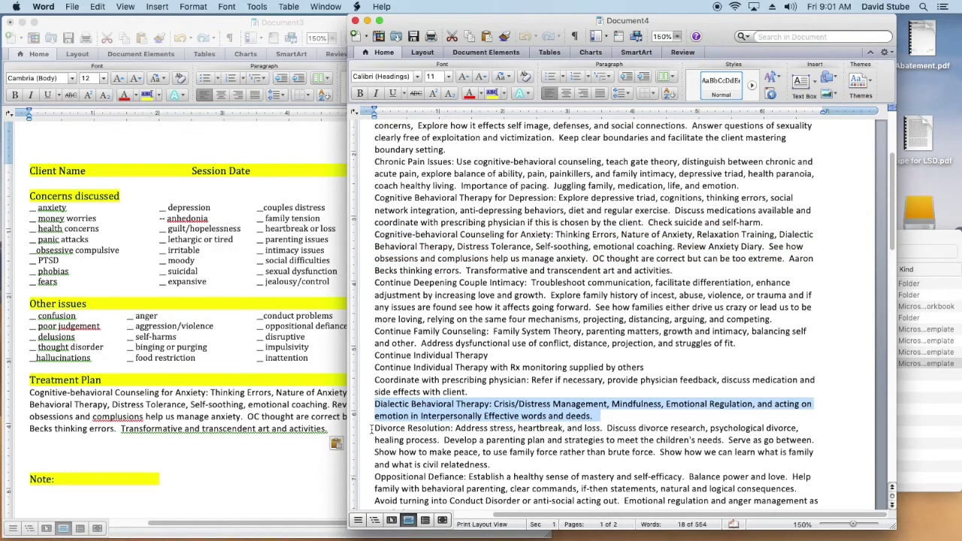
pyautogui.press('super+c')
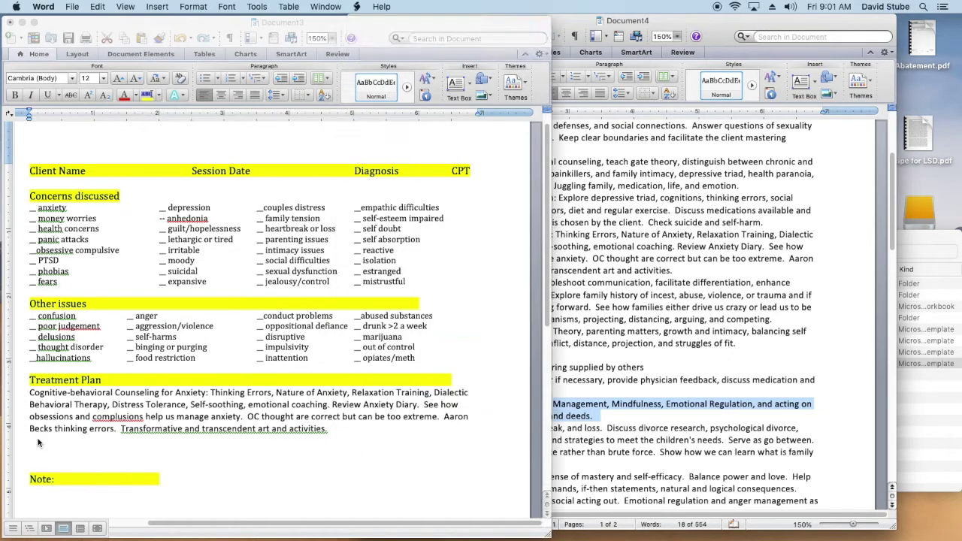
pyautogui.click(37, 440)
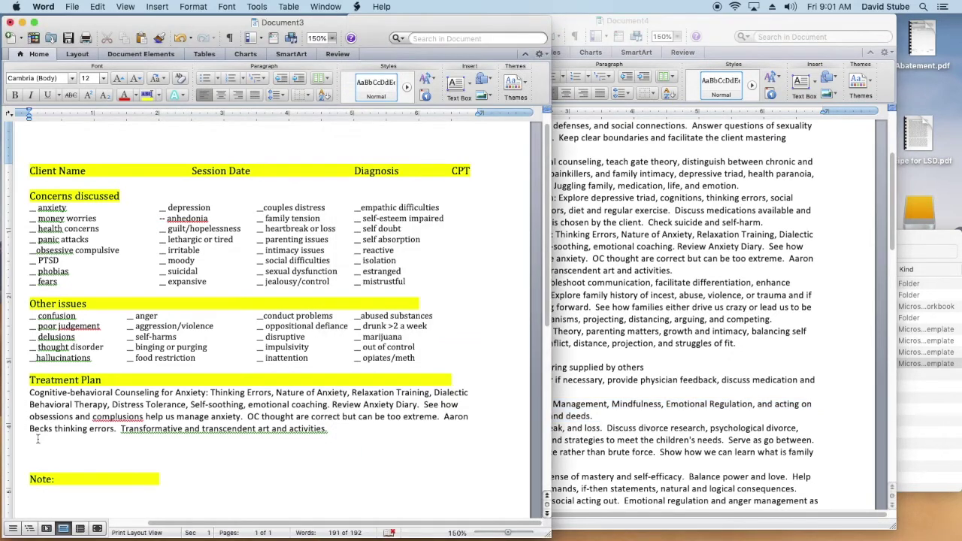
pyautogui.press('super+v')
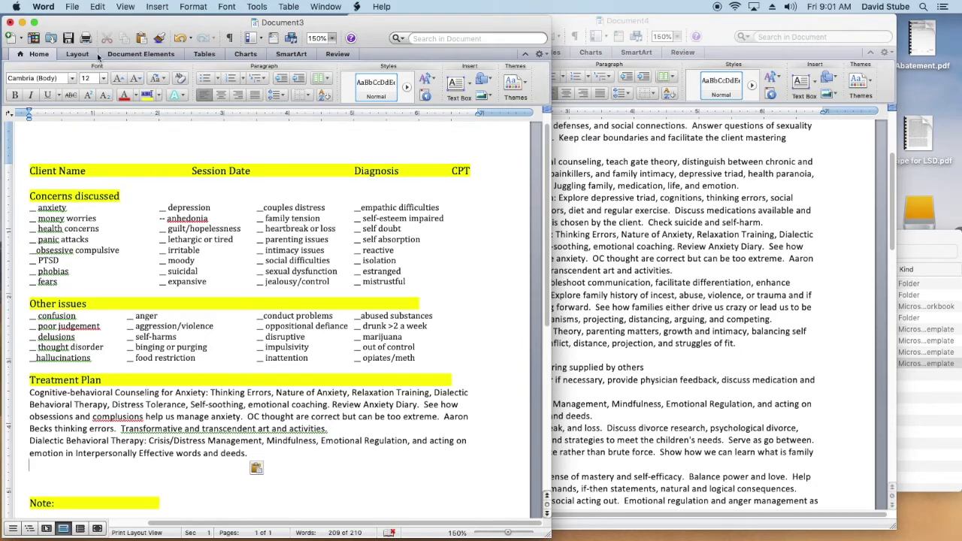
pyautogui.click(71, 7)
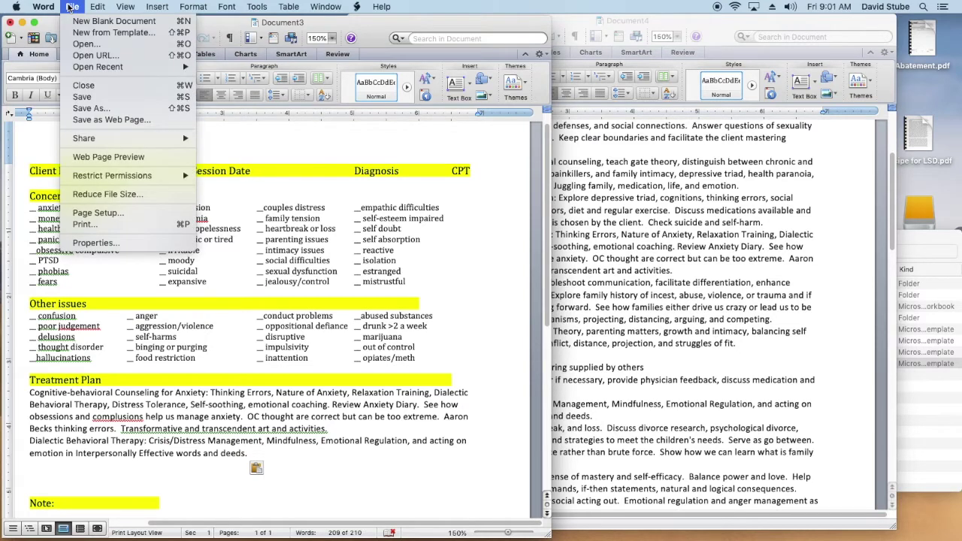
# - Save the session note as the Word document 'Most, Valued' and close it
pyautogui.click(100, 110)
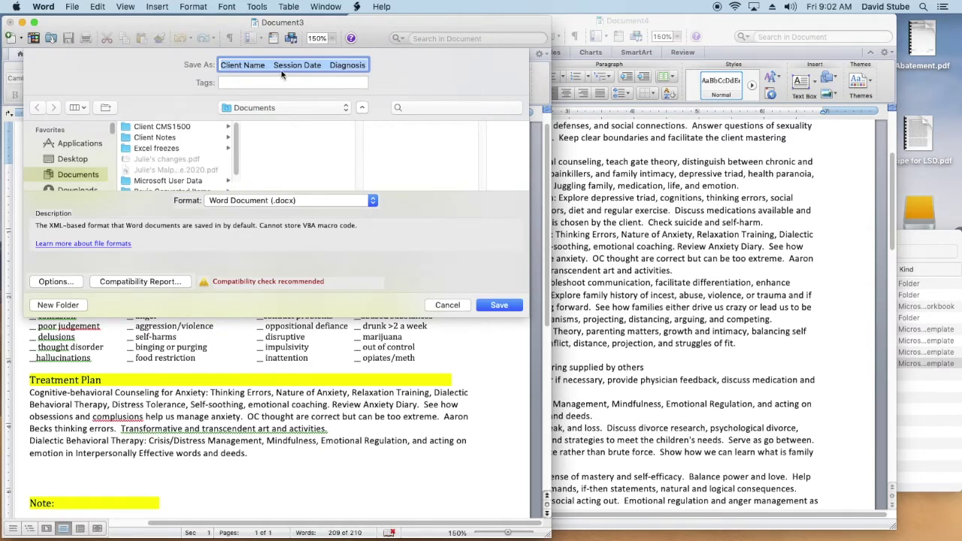
pyautogui.write('Most, Valued')
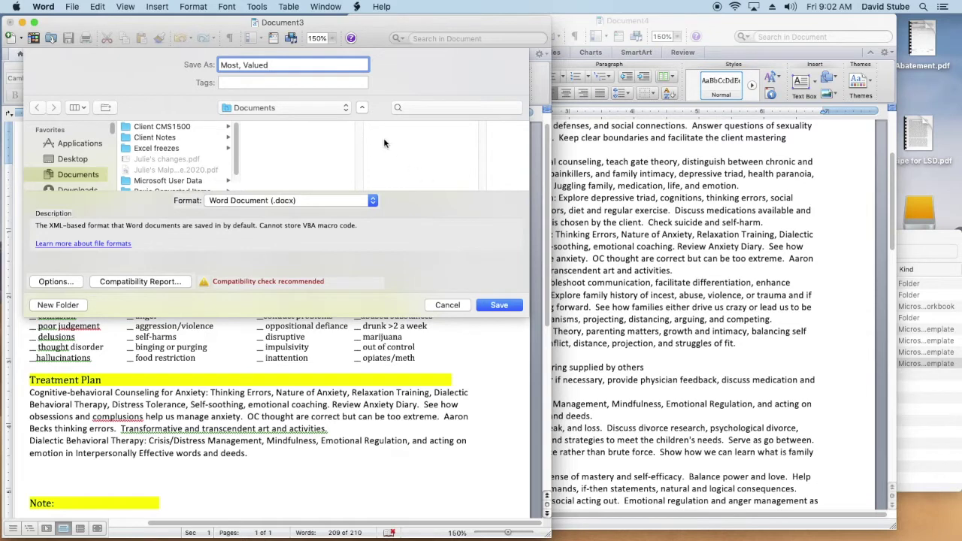
pyautogui.click(498, 305)
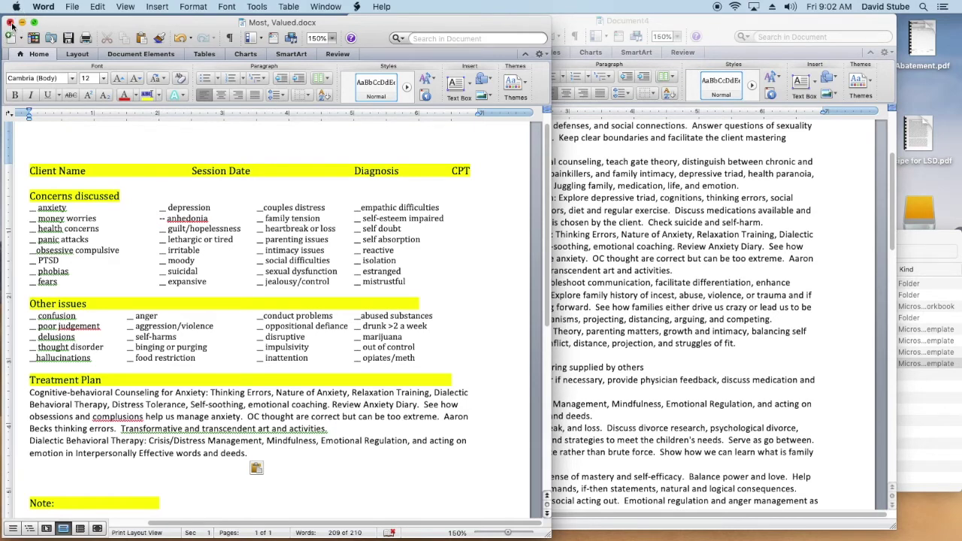
pyautogui.click(10, 24)
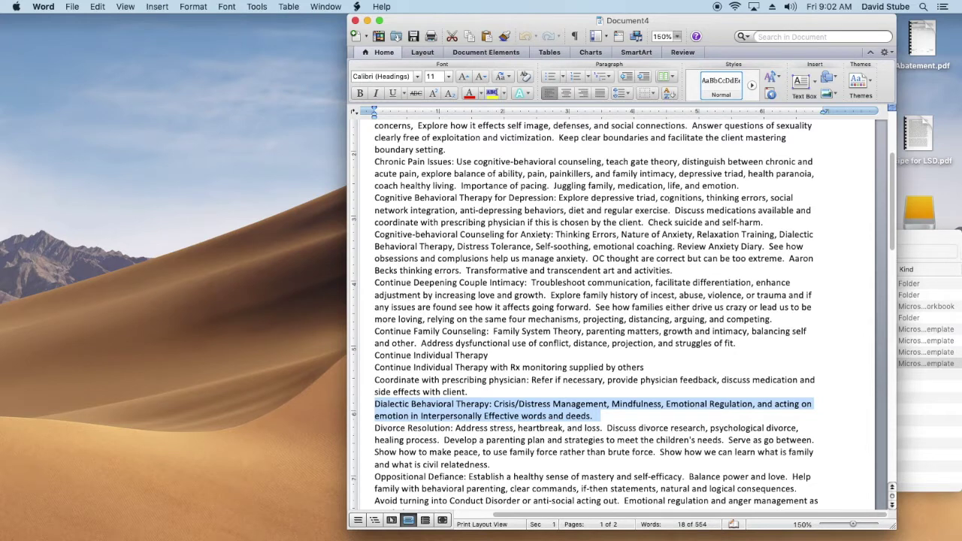
# - Bring the Mr Bill Finder window forward, move it up and left, and select My Templates
pyautogui.click(939, 243)
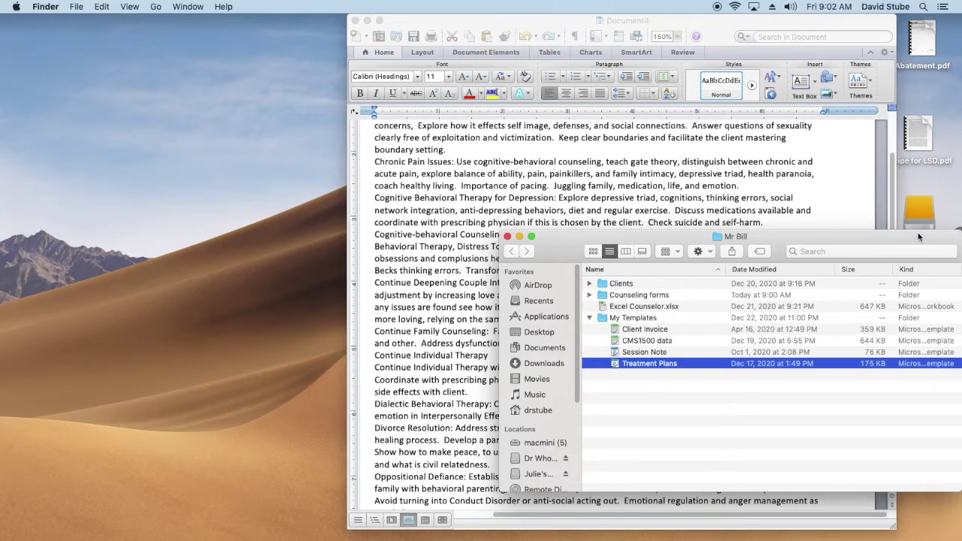
pyautogui.moveTo(881, 239); pyautogui.dragTo(686, 209)
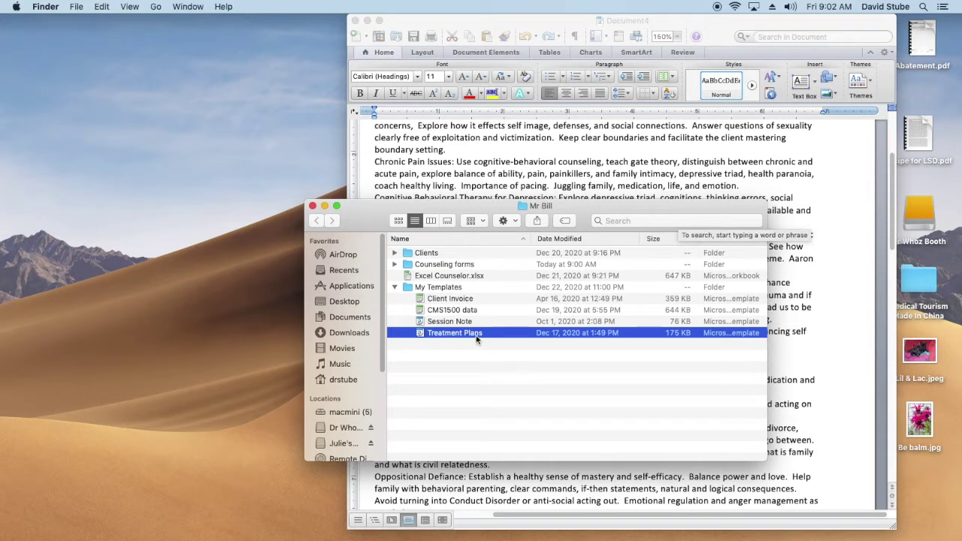
pyautogui.click(409, 292)
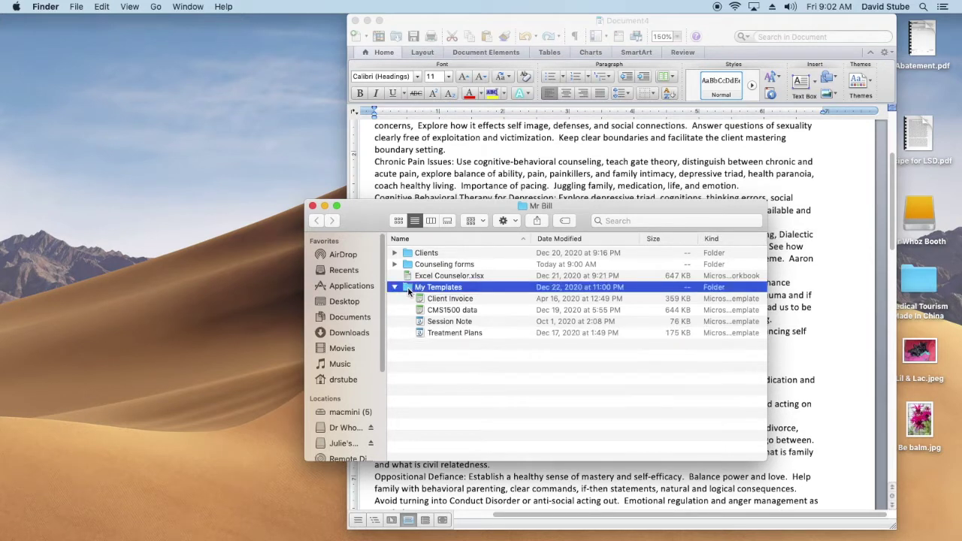
# - Go to the Library folder in Finder and scroll through its contents
pyautogui.click(155, 9)
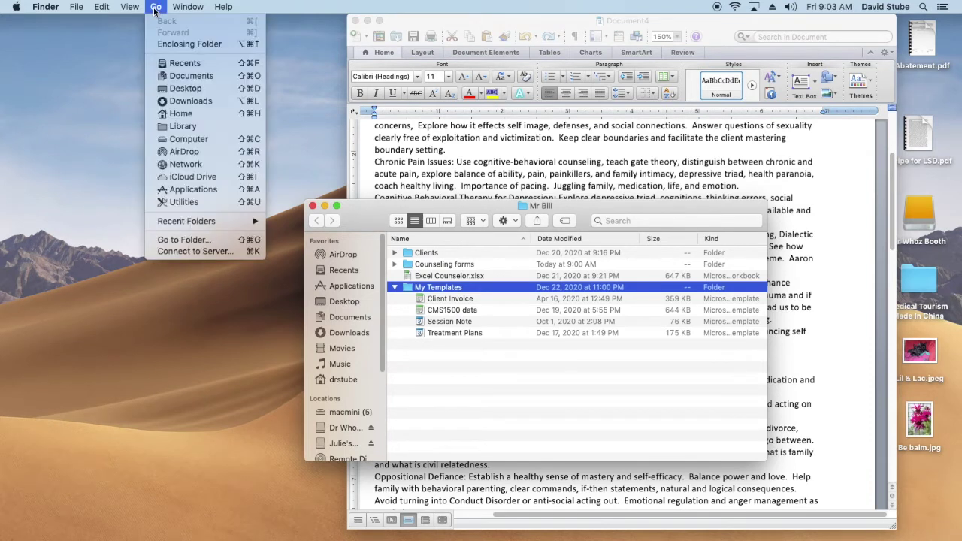
pyautogui.click(172, 130)
pyautogui.scroll(-15, 547, 385)
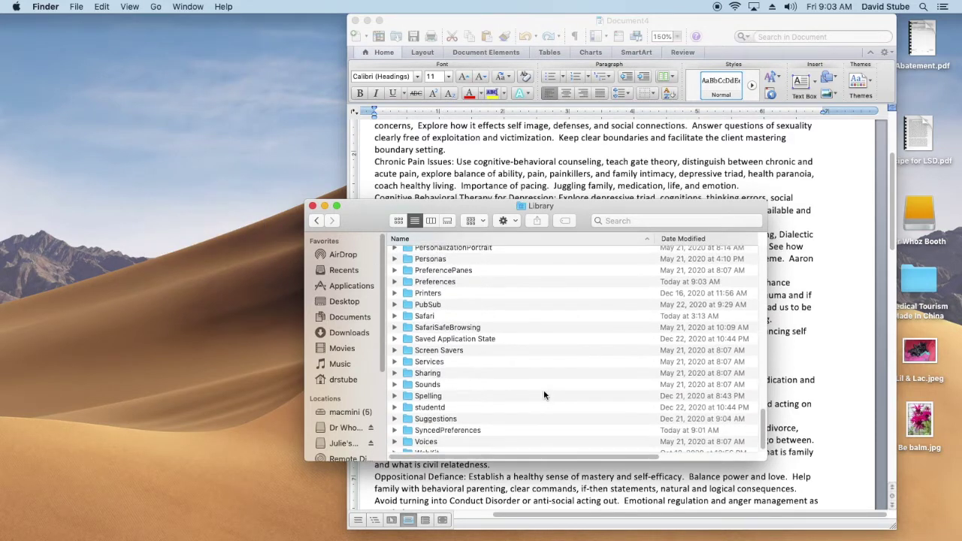
pyautogui.scroll(3, 507, 372)
pyautogui.scroll(5, 508, 372)
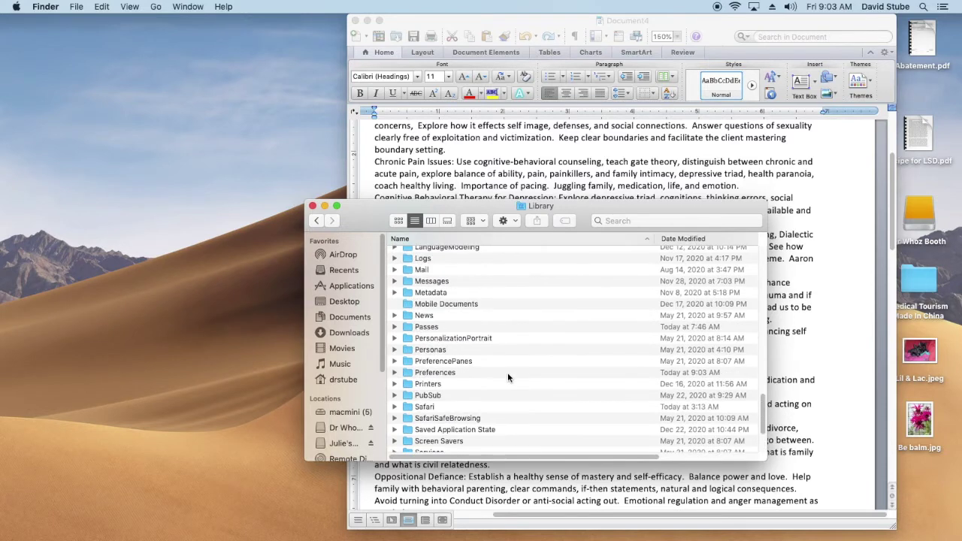
pyautogui.scroll(10, 508, 372)
pyautogui.scroll(5, 508, 374)
pyautogui.scroll(5, 510, 375)
pyautogui.scroll(5, 511, 375)
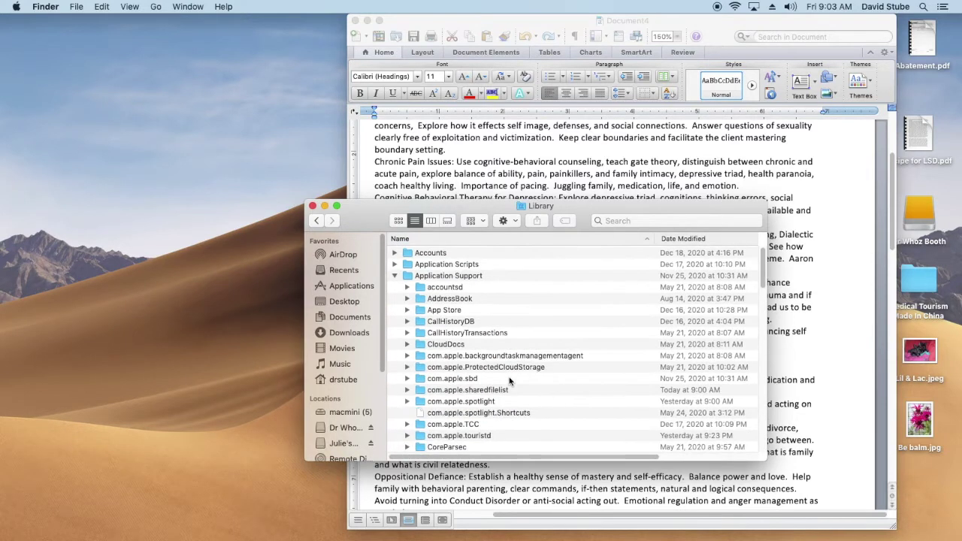
pyautogui.scroll(-10, 514, 376)
pyautogui.scroll(3, 514, 376)
pyautogui.scroll(8, 515, 377)
# - Open Word's User Templates > My Templates folder, review its four templates, then close the window
pyautogui.click(395, 276)
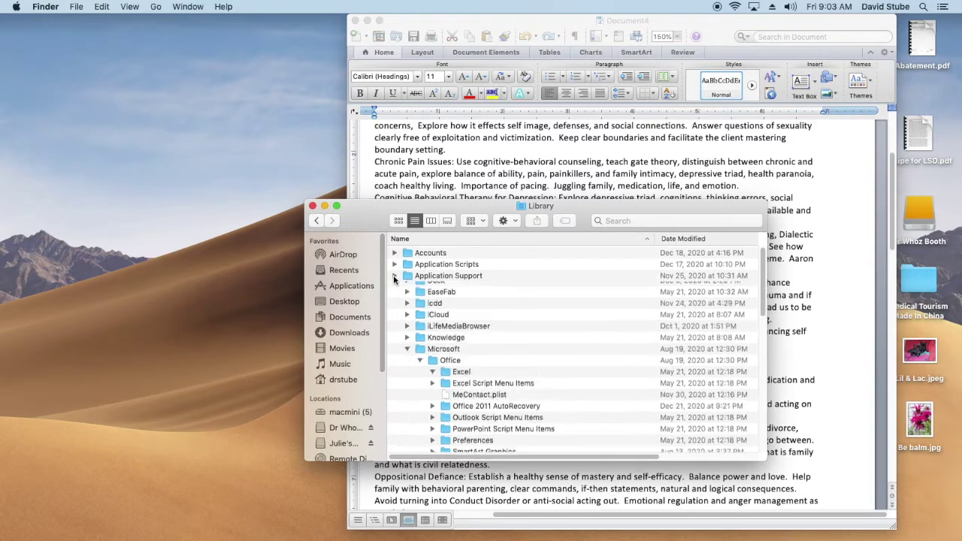
pyautogui.click(395, 278)
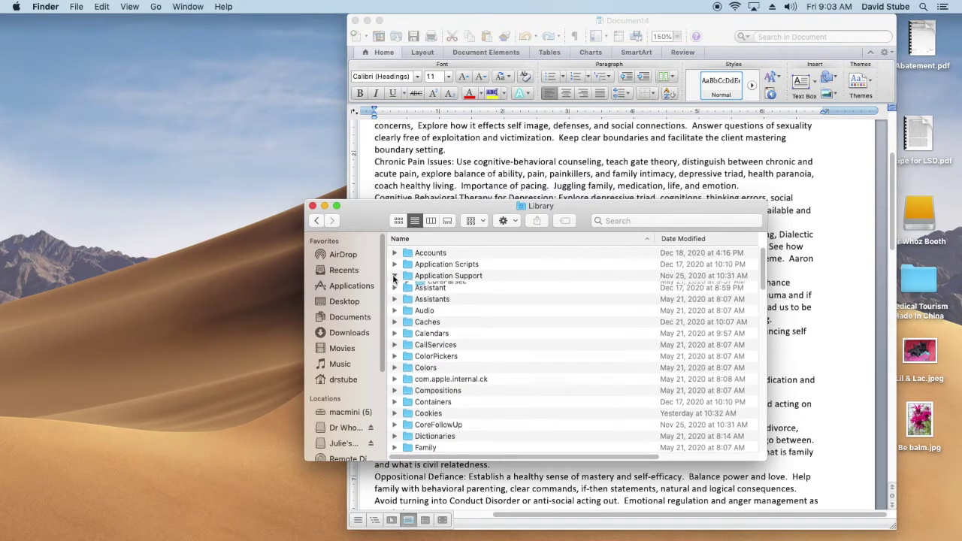
pyautogui.scroll(-1, 609, 391)
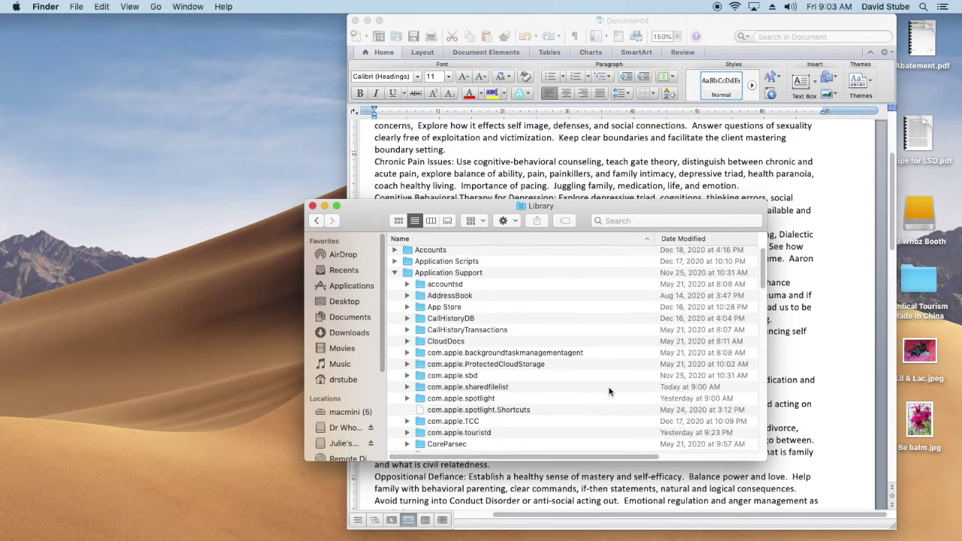
pyautogui.scroll(-3, 594, 384)
pyautogui.scroll(-3, 579, 378)
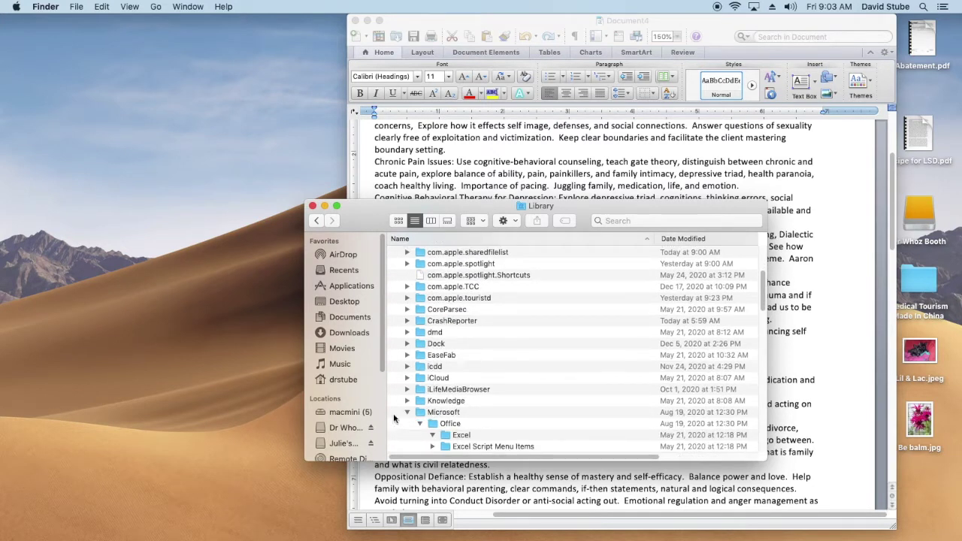
pyautogui.scroll(-2, 536, 394)
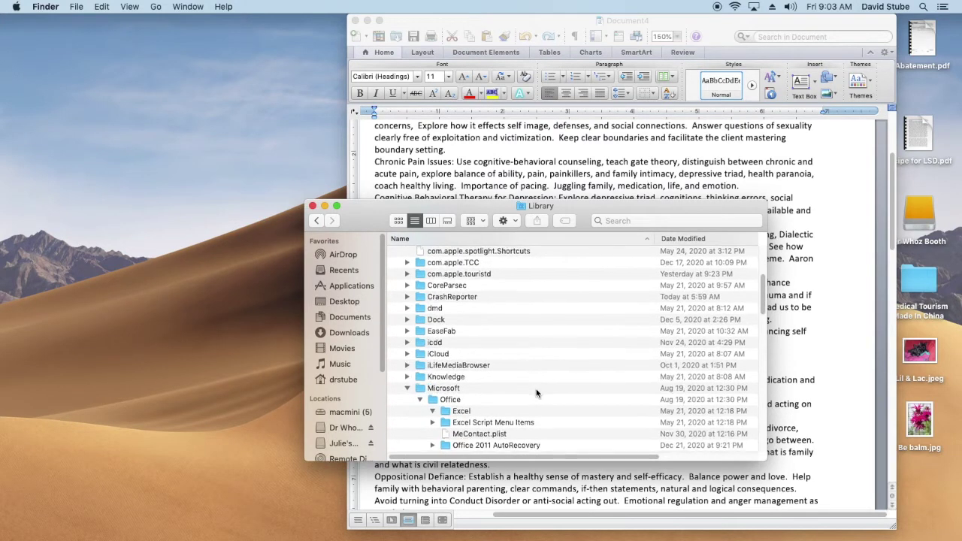
pyautogui.scroll(-2, 537, 392)
pyautogui.scroll(-1, 541, 389)
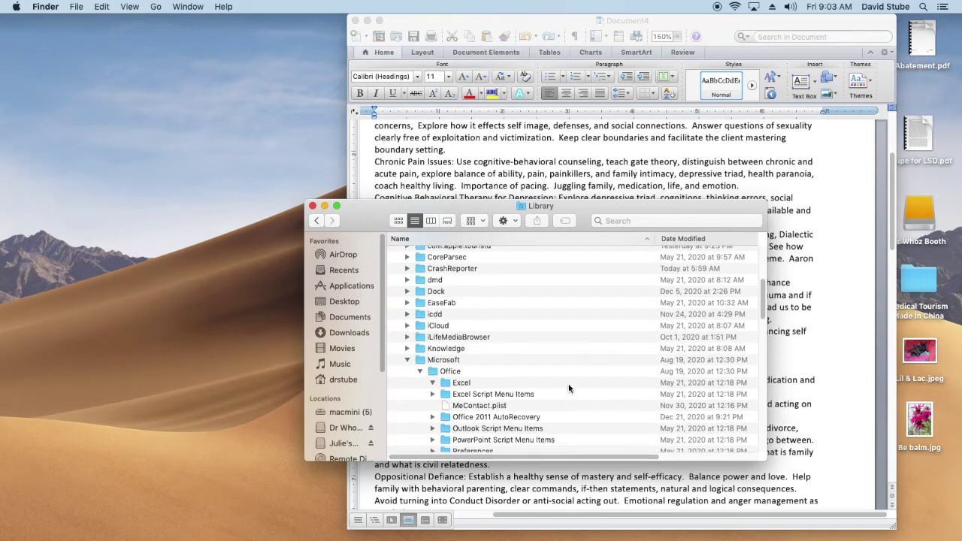
pyautogui.scroll(-1, 570, 388)
pyautogui.scroll(-1, 569, 388)
pyautogui.scroll(-3, 570, 389)
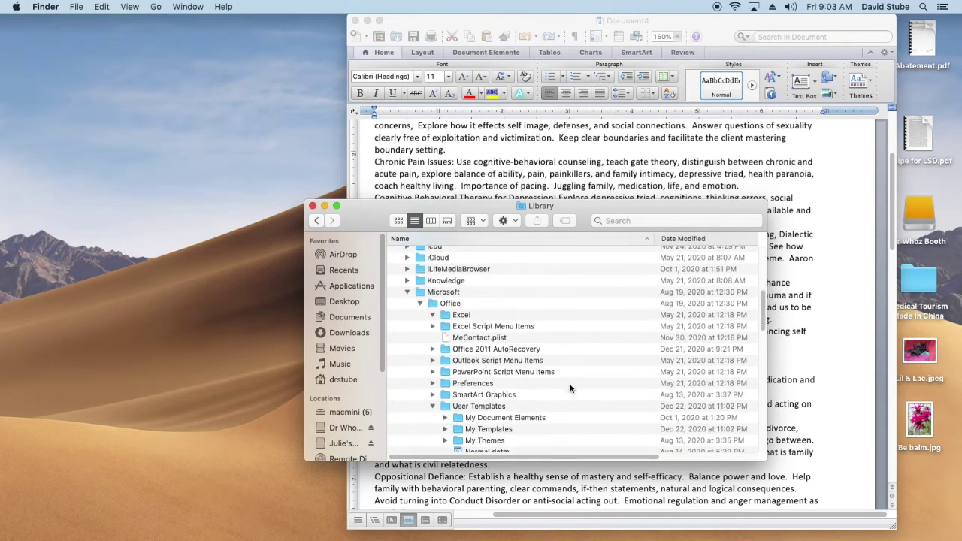
pyautogui.click(456, 430)
pyautogui.doubleClick(459, 429)
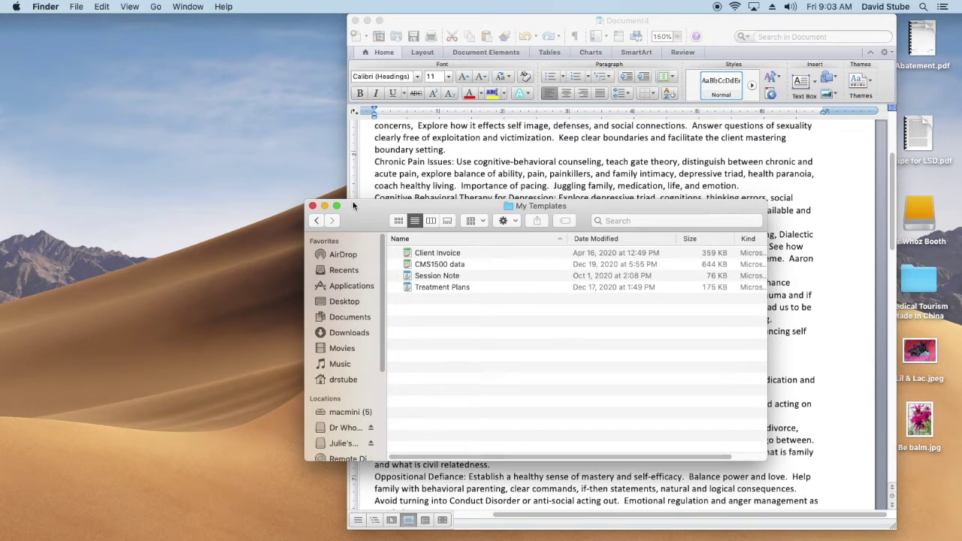
pyautogui.click(313, 206)
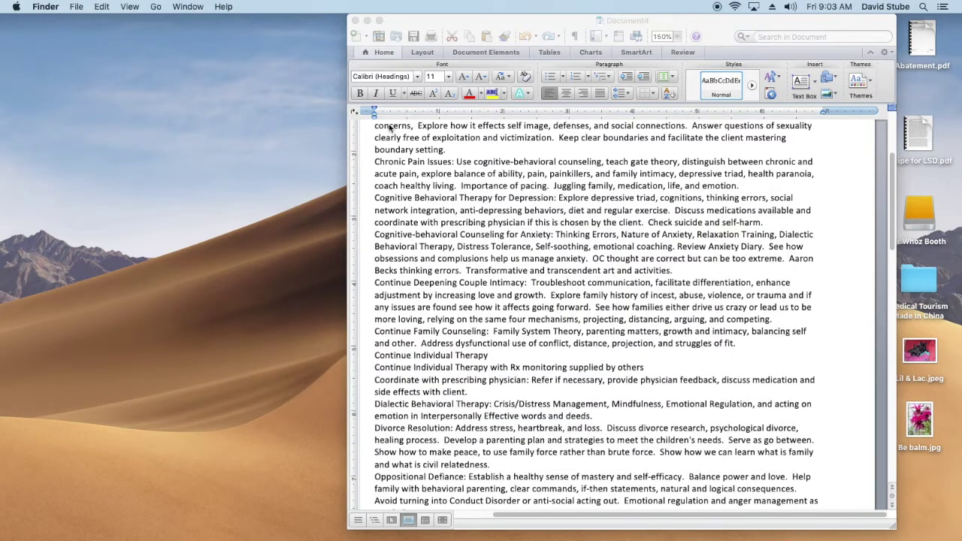
# - Close the Word document, open the Mr Bill folder, collapse My Templates and select Excel Counselor.xlsx
pyautogui.click(356, 21)
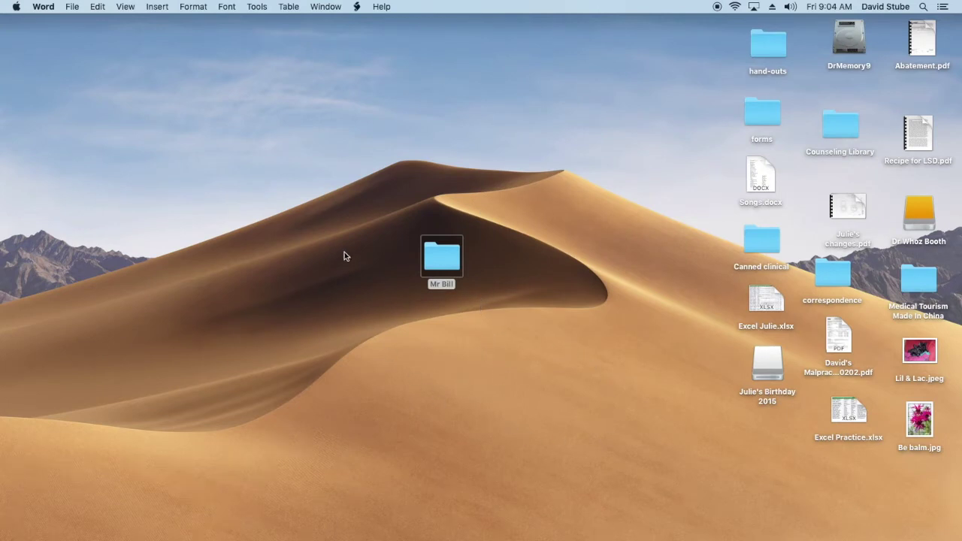
pyautogui.doubleClick(442, 261)
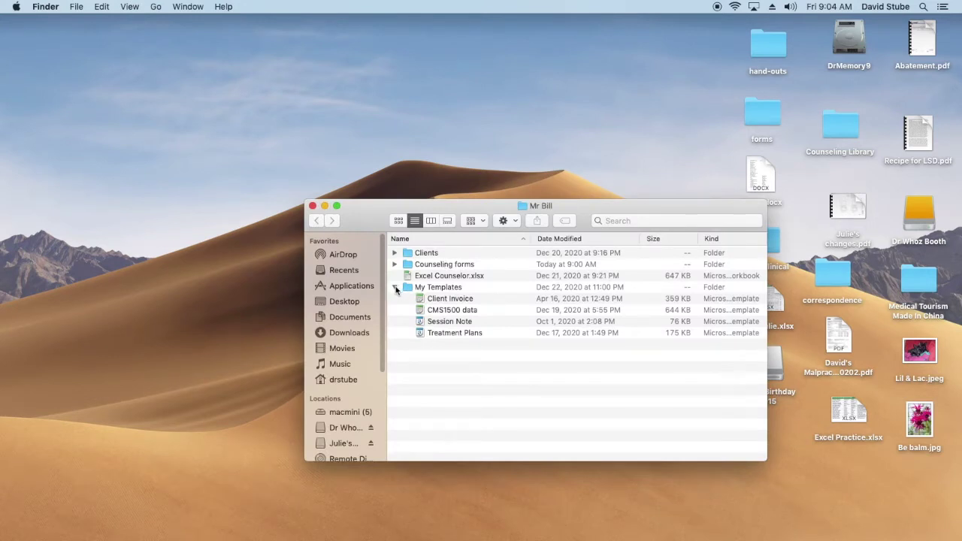
pyautogui.click(395, 288)
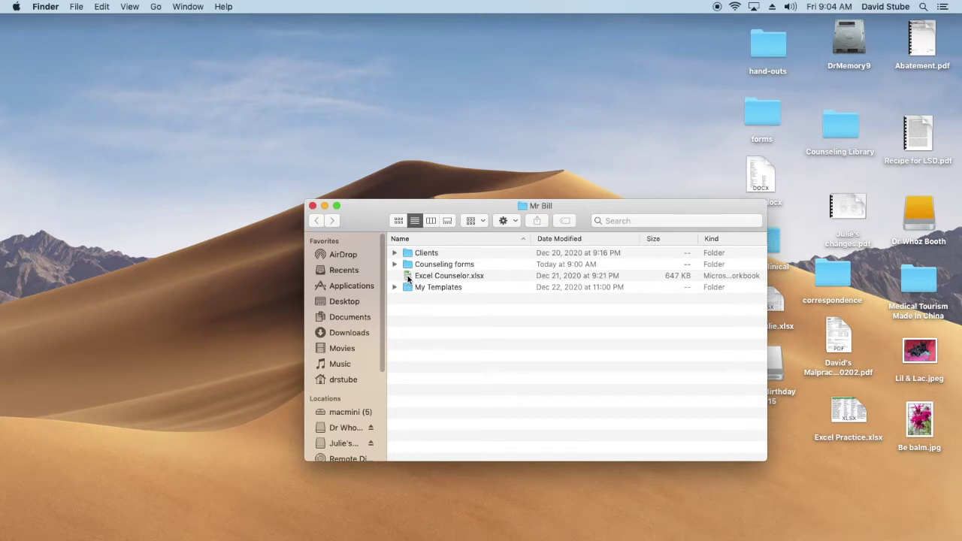
pyautogui.click(408, 278)
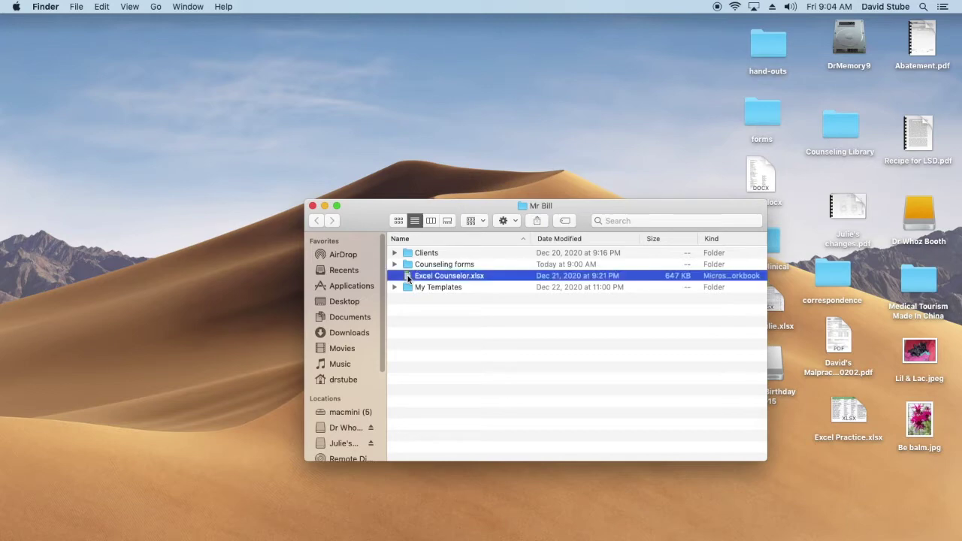
# - Open Excel Counselor.xlsx and scroll the Clients sheet across its insurance and Client email columns
pyautogui.doubleClick(408, 276)
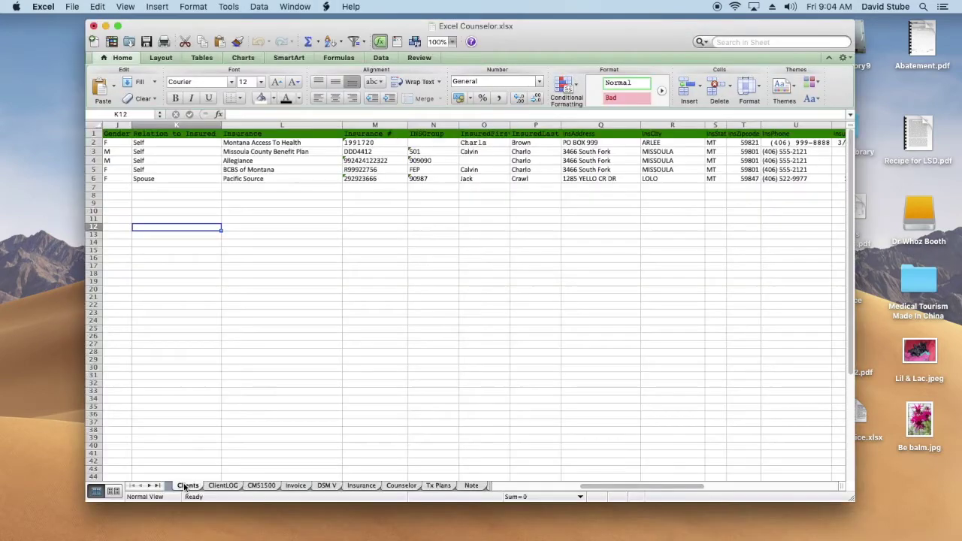
pyautogui.click(186, 486)
pyautogui.moveTo(659, 487); pyautogui.dragTo(502, 505)
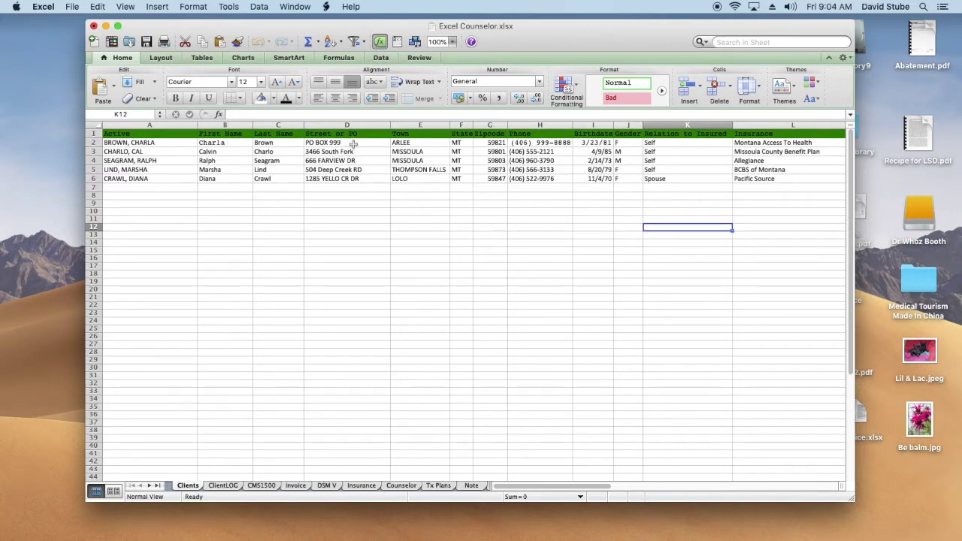
pyautogui.click(768, 486)
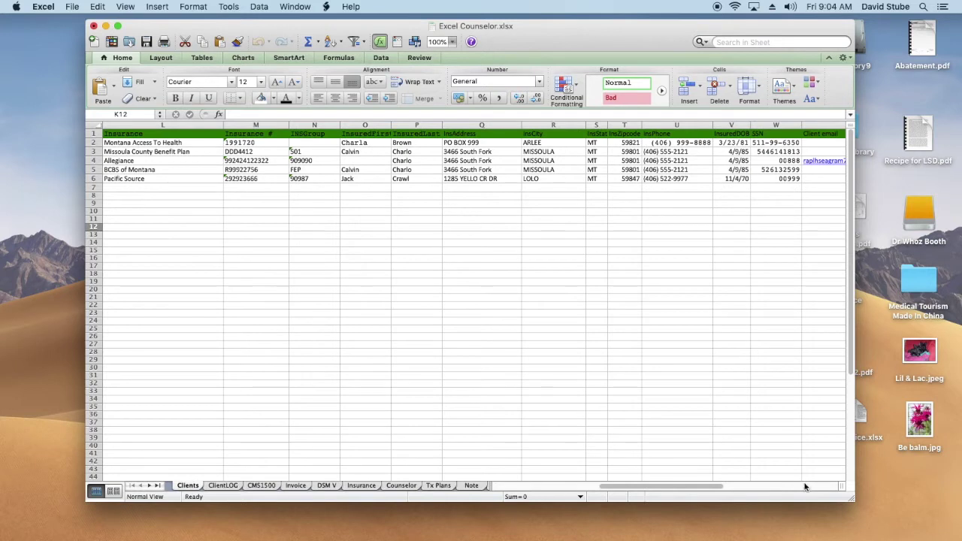
pyautogui.click(805, 486)
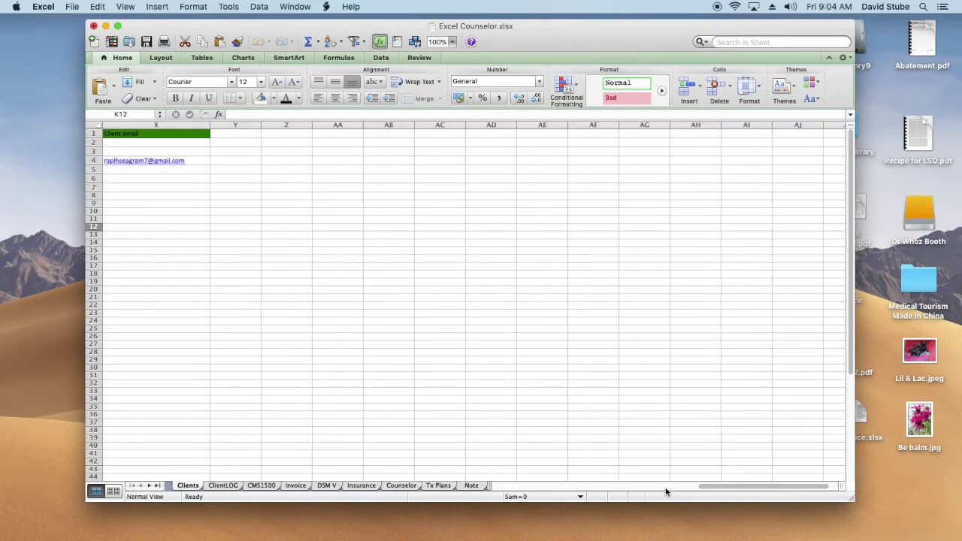
pyautogui.click(627, 487)
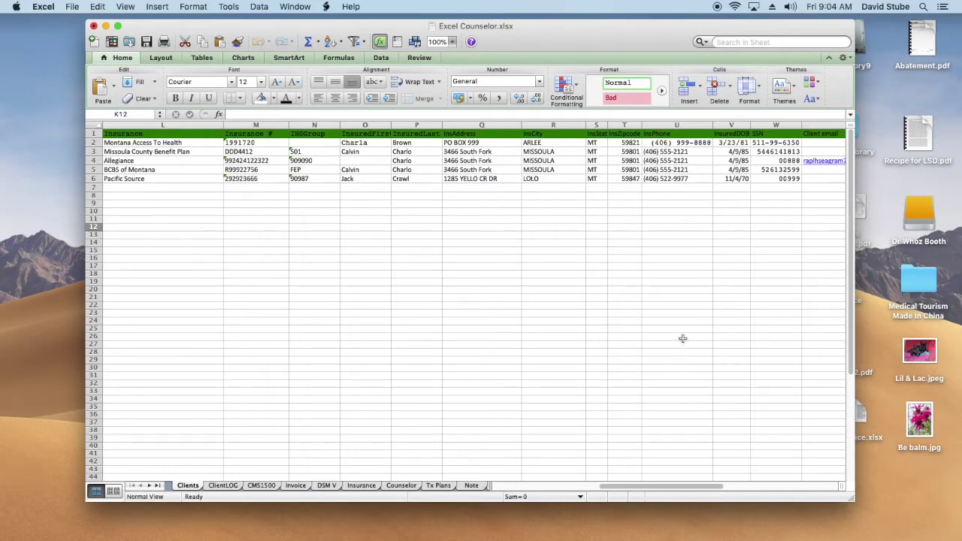
pyautogui.moveTo(659, 485); pyautogui.dragTo(485, 503)
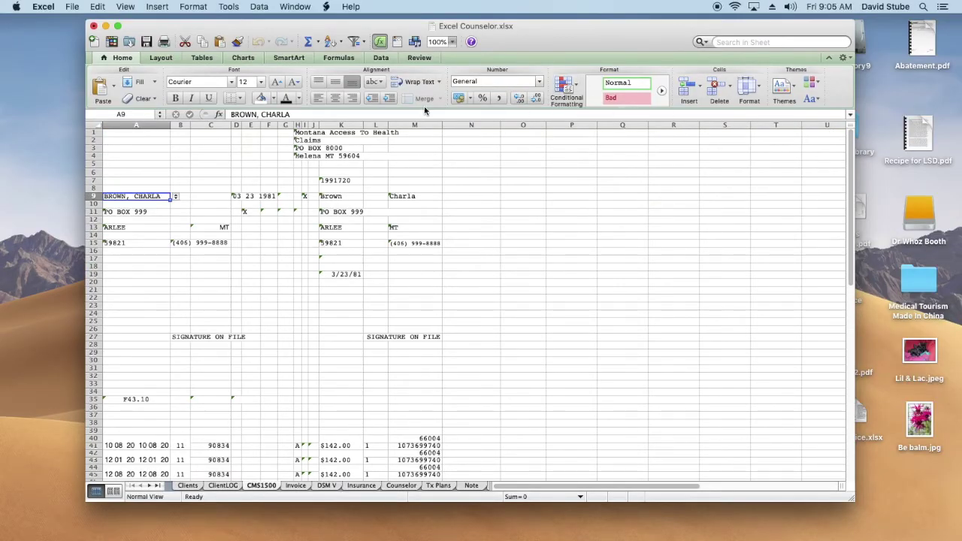
pyautogui.click(175, 197)
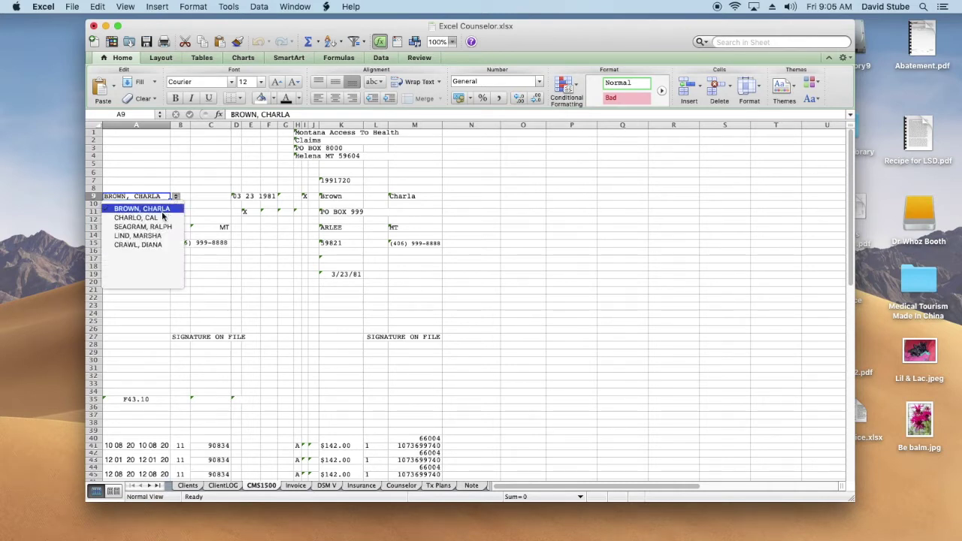
pyautogui.click(136, 218)
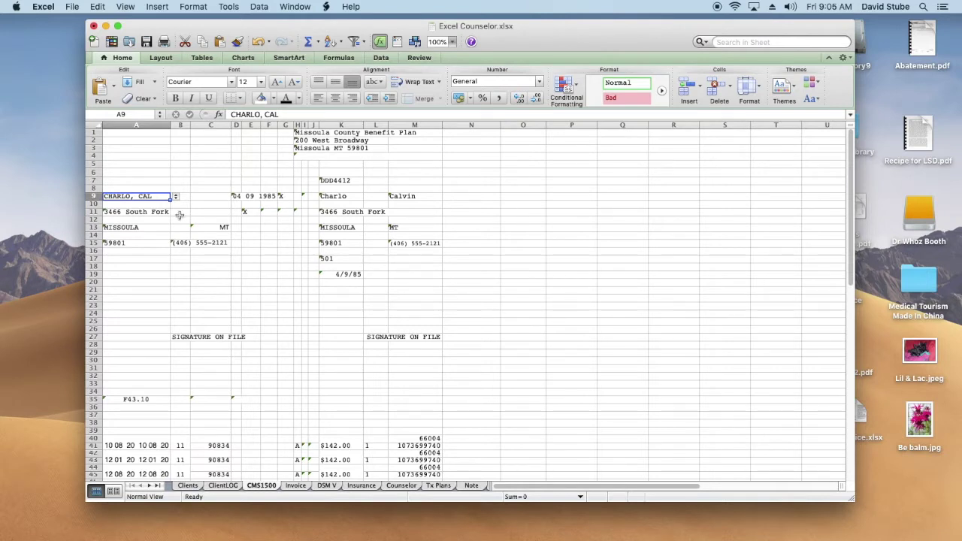
pyautogui.click(176, 197)
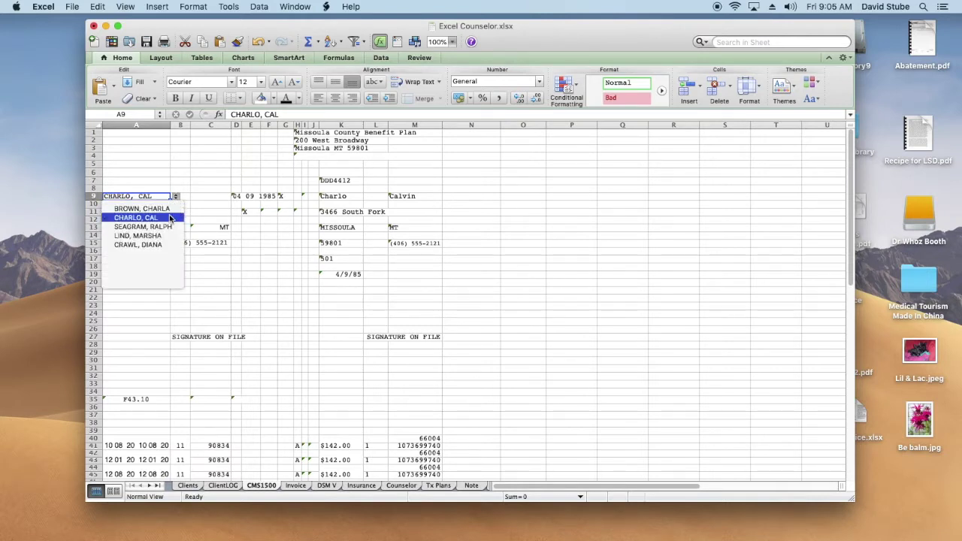
pyautogui.click(166, 226)
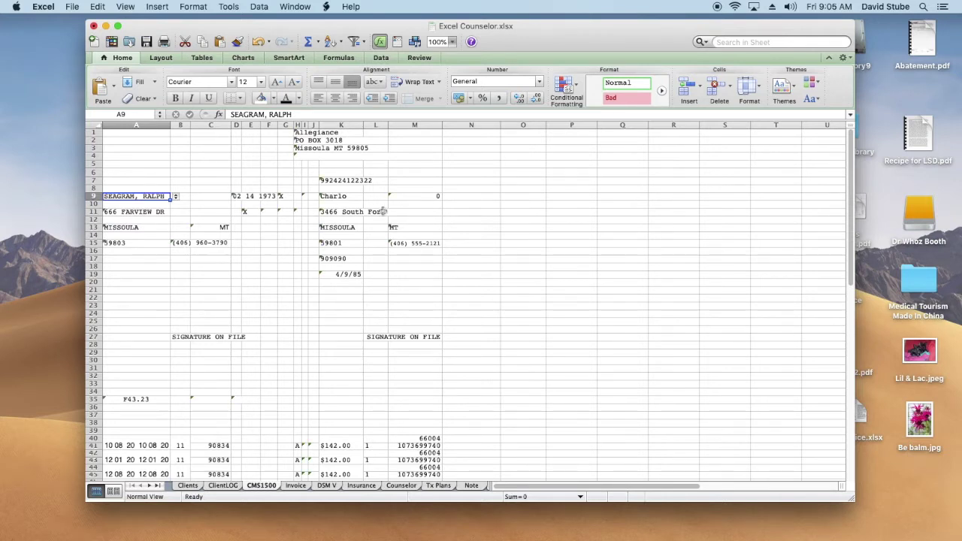
pyautogui.click(176, 197)
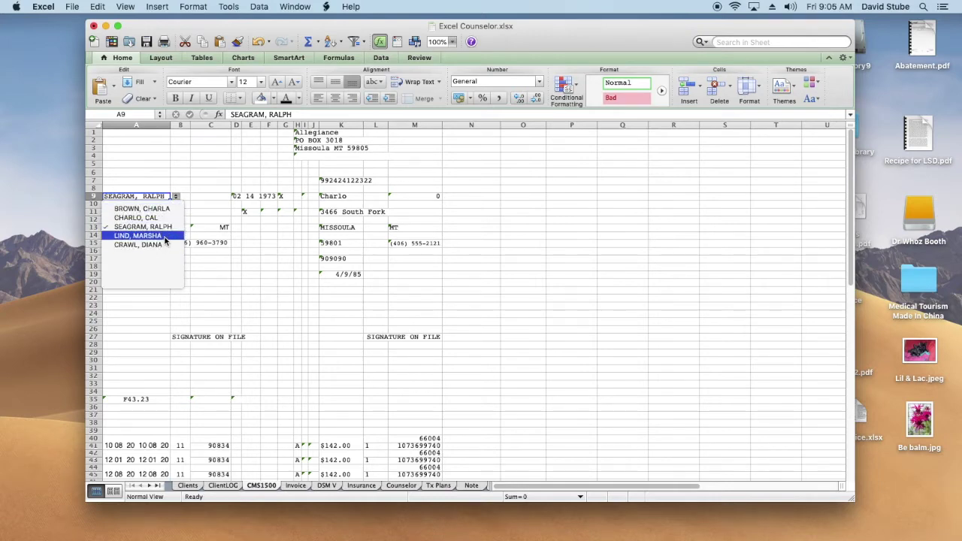
pyautogui.click(138, 235)
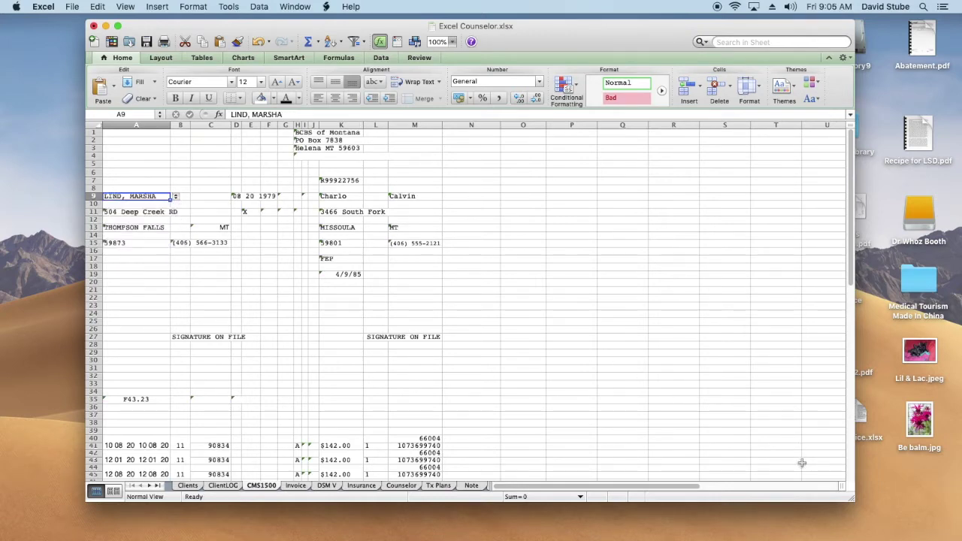
pyautogui.scroll(-1, 803, 461)
pyautogui.scroll(-4, 802, 460)
pyautogui.scroll(-2, 803, 460)
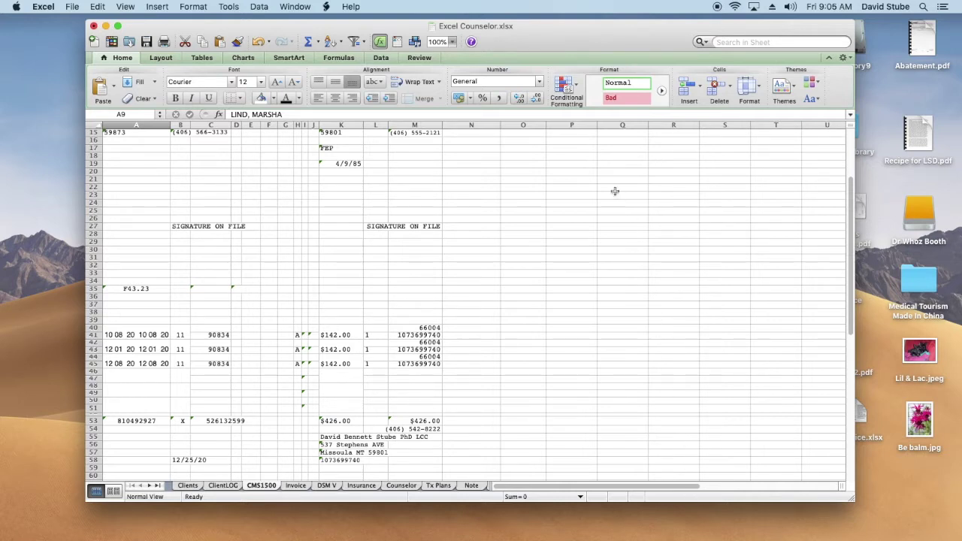
pyautogui.scroll(-3, 355, 183)
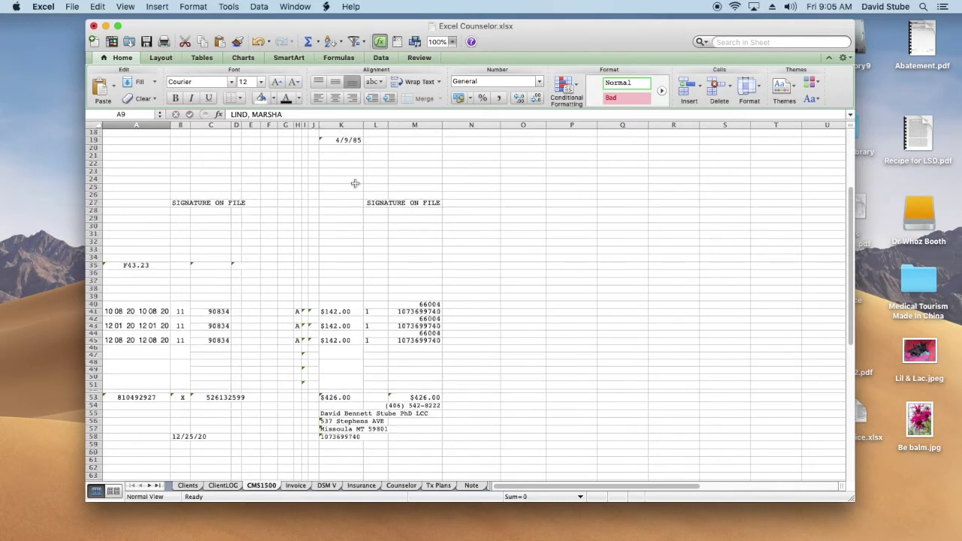
pyautogui.scroll(2, 355, 183)
pyautogui.scroll(2, 354, 185)
pyautogui.scroll(4, 353, 185)
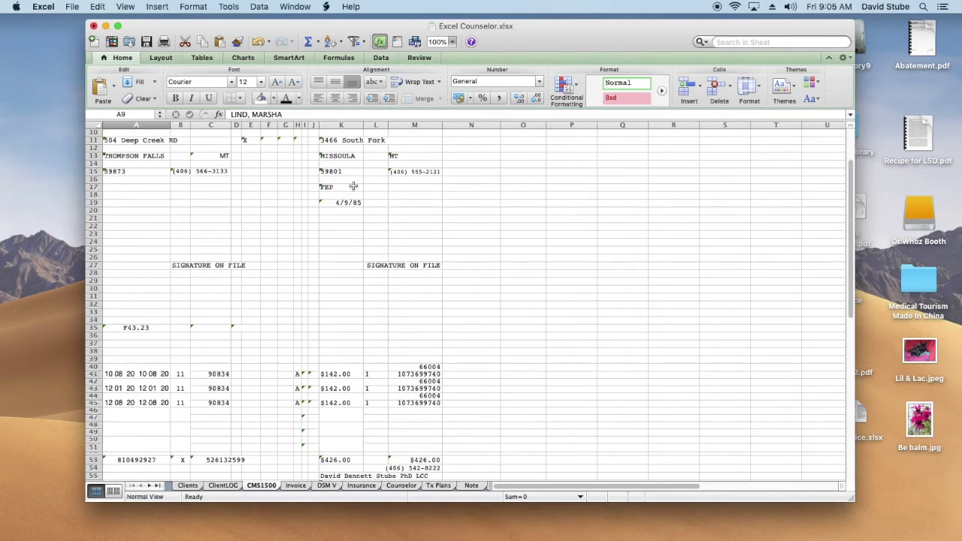
pyautogui.scroll(5, 353, 186)
pyautogui.scroll(3, 353, 185)
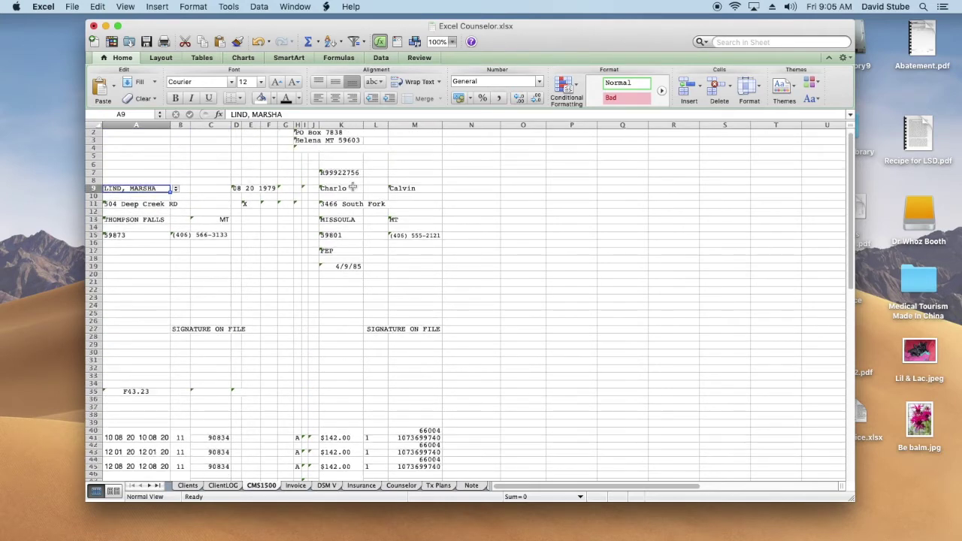
pyautogui.scroll(1, 352, 187)
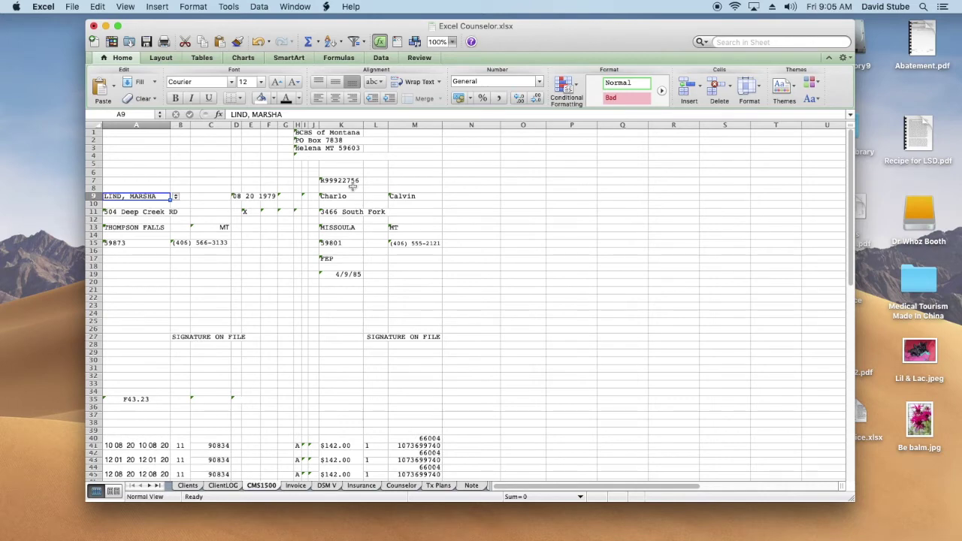
pyautogui.scroll(-1, 353, 185)
pyautogui.scroll(-2, 353, 185)
pyautogui.scroll(-2, 353, 186)
pyautogui.scroll(-3, 352, 186)
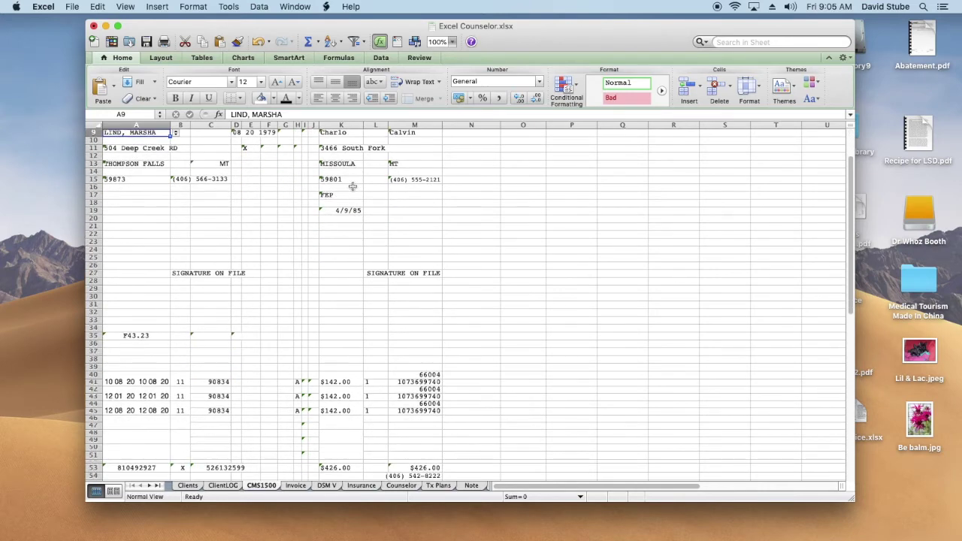
pyautogui.scroll(-2, 352, 185)
pyautogui.scroll(-2, 353, 186)
pyautogui.scroll(-4, 352, 186)
pyautogui.scroll(-1, 353, 186)
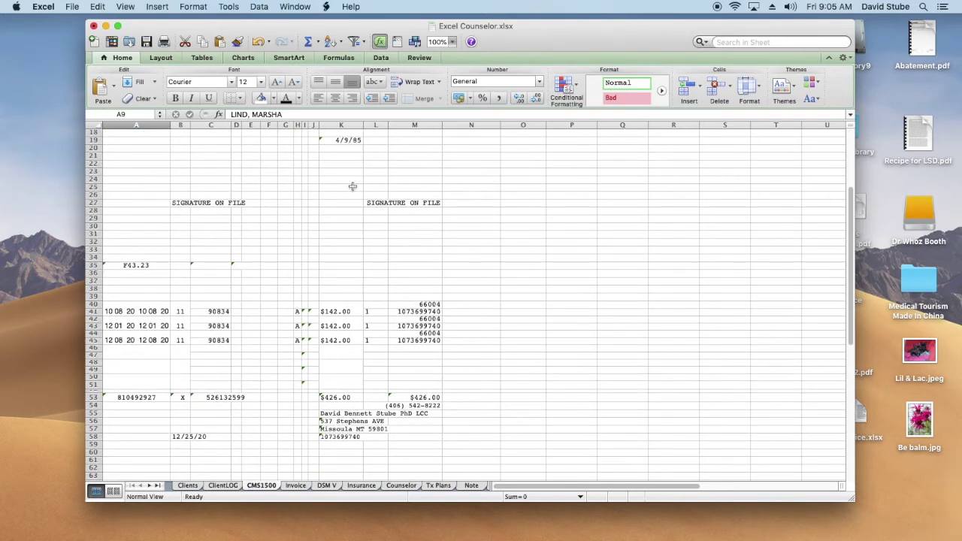
pyautogui.scroll(-4, 352, 187)
pyautogui.scroll(-1, 353, 186)
pyautogui.scroll(-2, 353, 187)
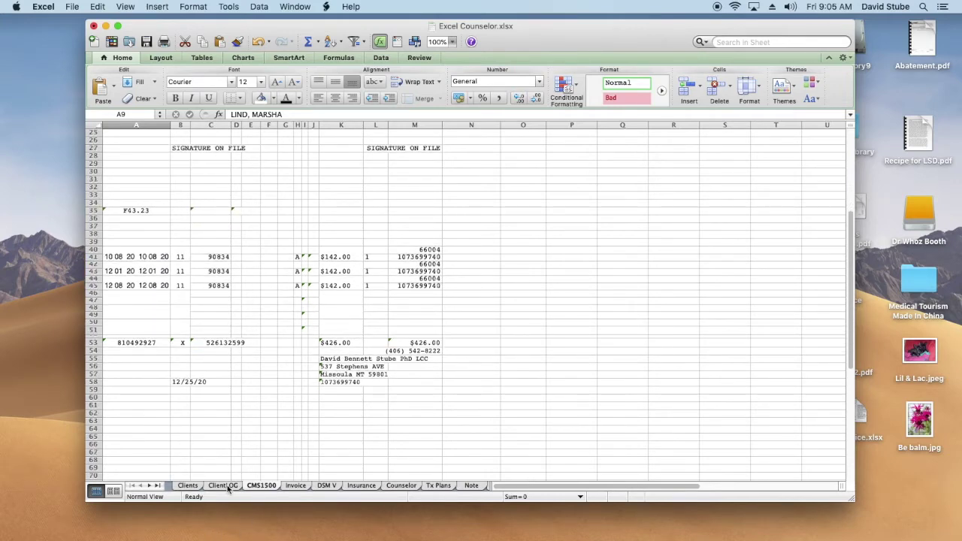
pyautogui.click(226, 485)
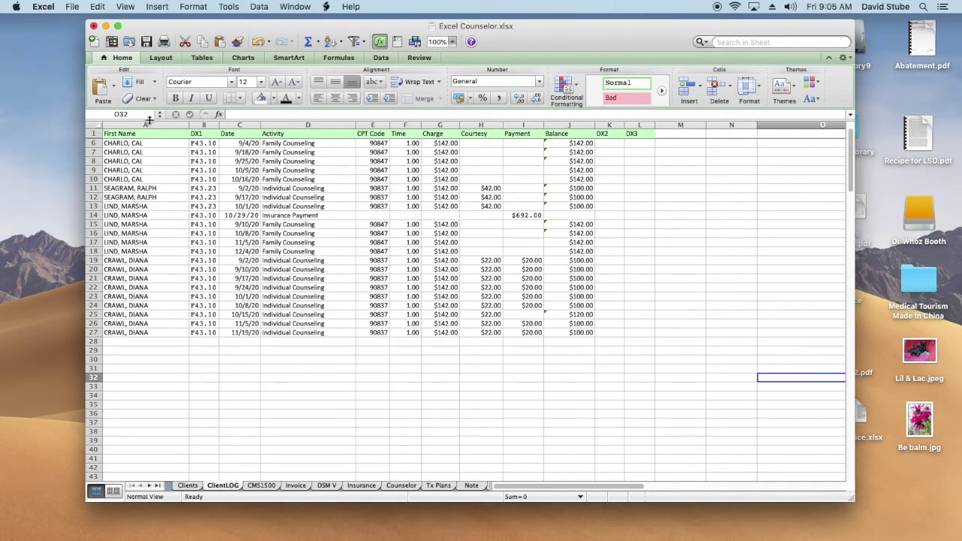
pyautogui.click(126, 143)
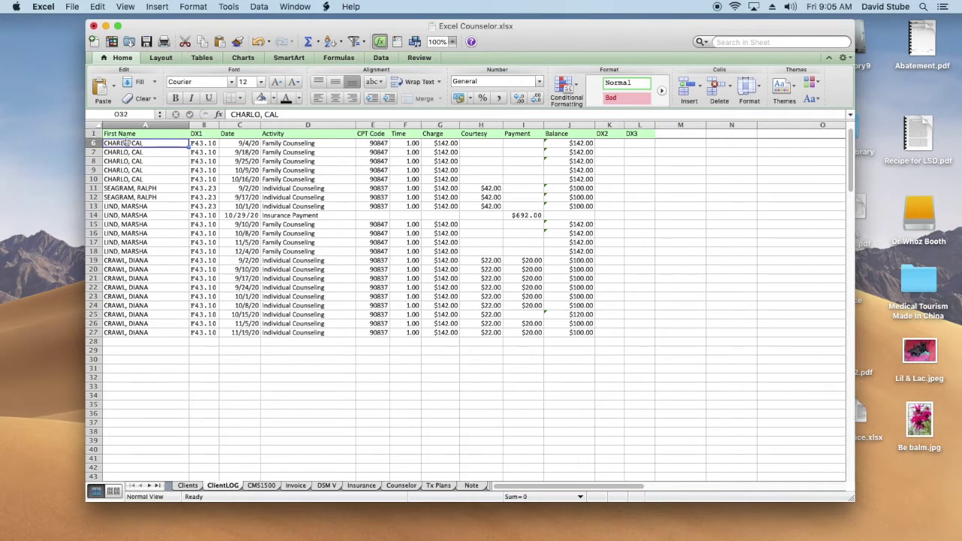
pyautogui.click(194, 145)
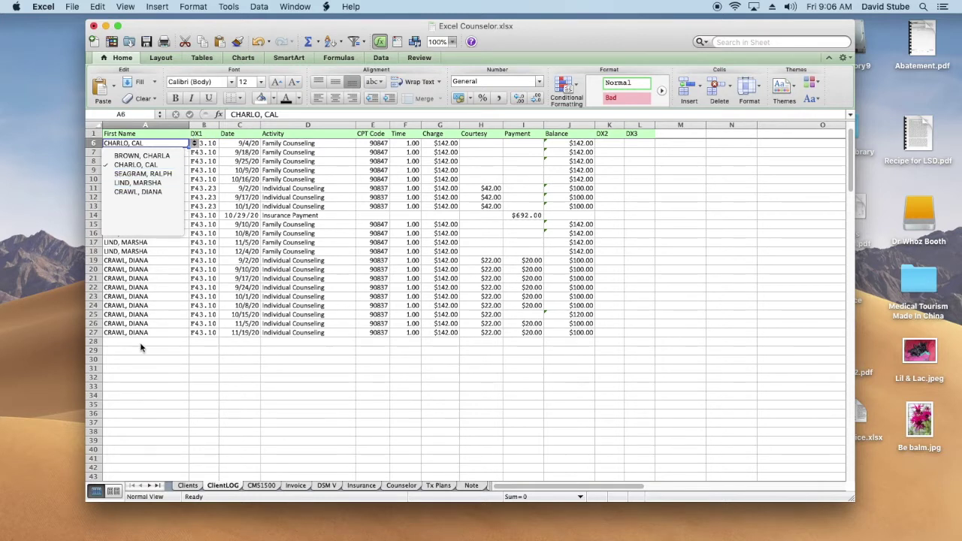
pyautogui.click(128, 405)
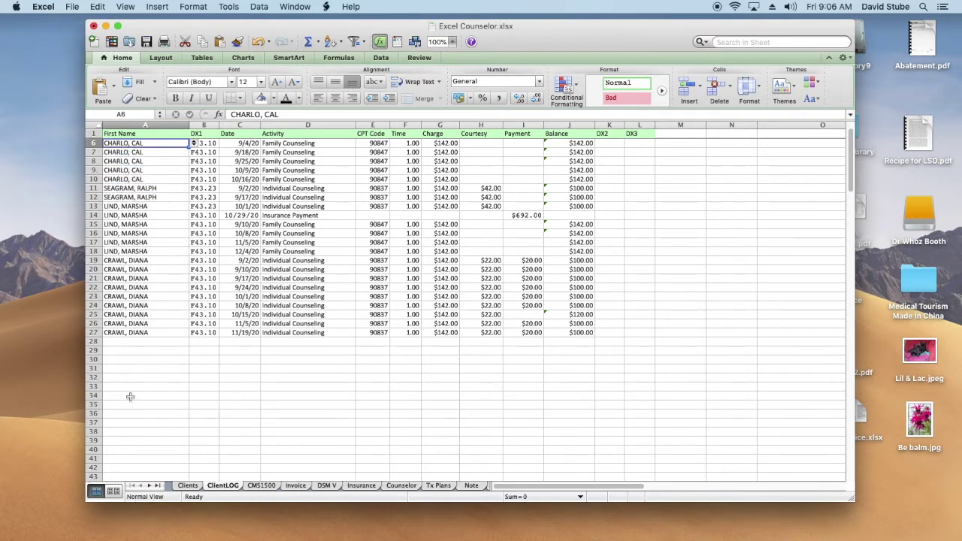
pyautogui.click(132, 344)
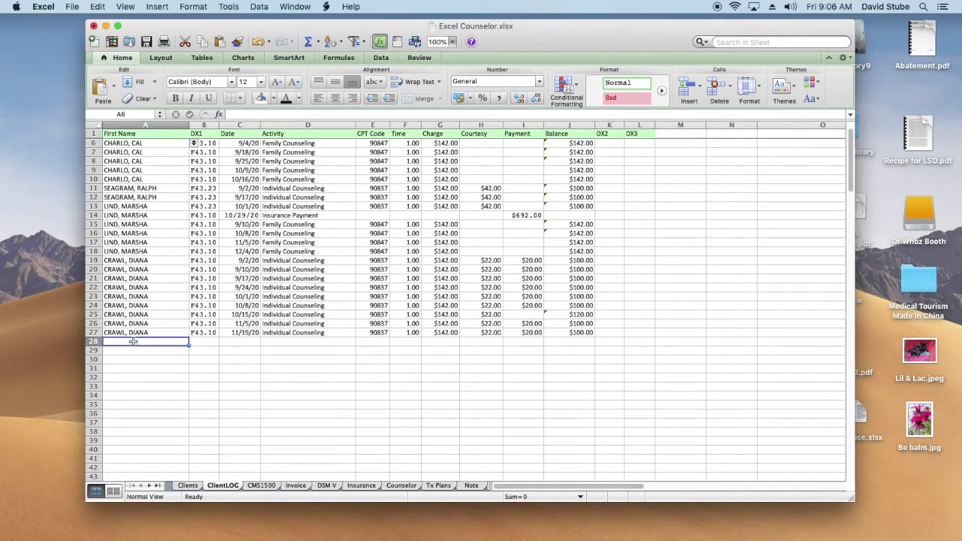
pyautogui.click(194, 342)
pyautogui.click(128, 353)
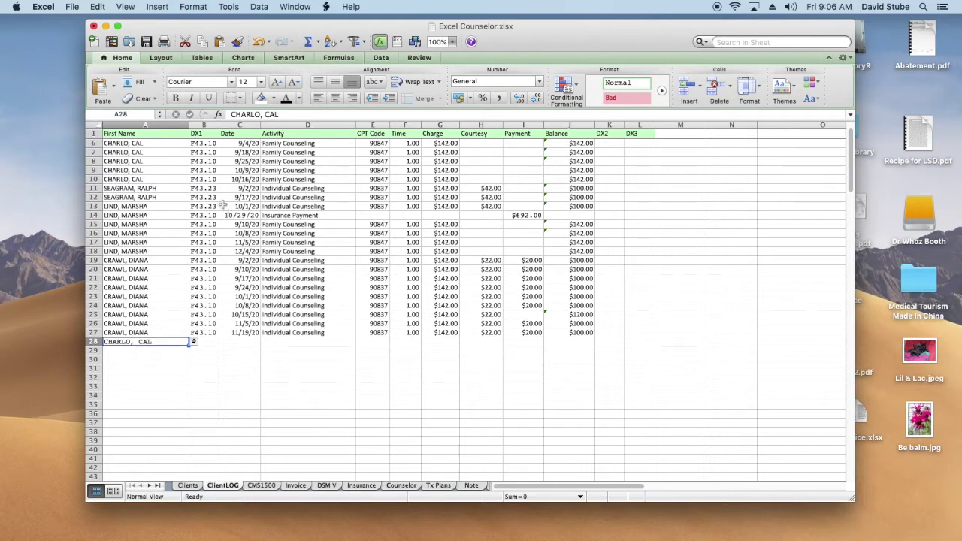
pyautogui.click(199, 143)
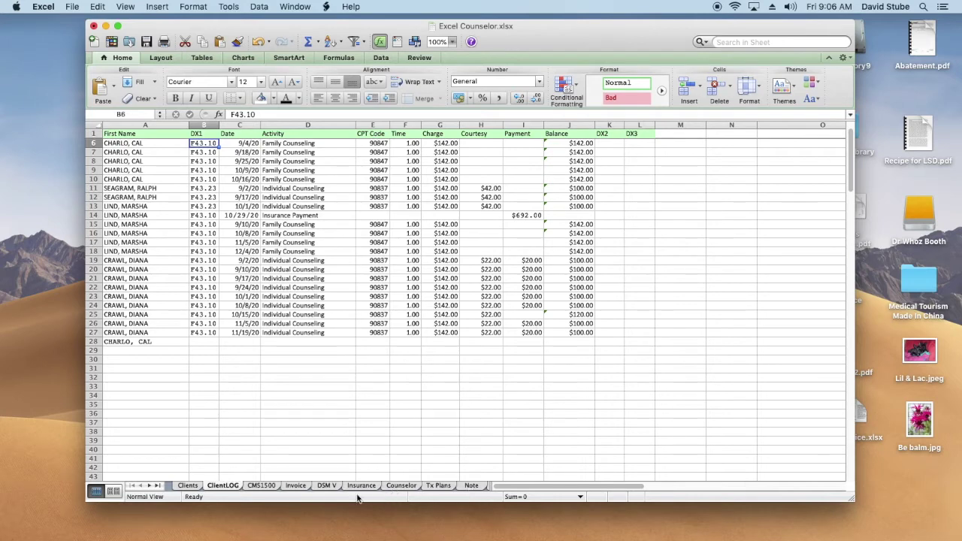
pyautogui.click(326, 486)
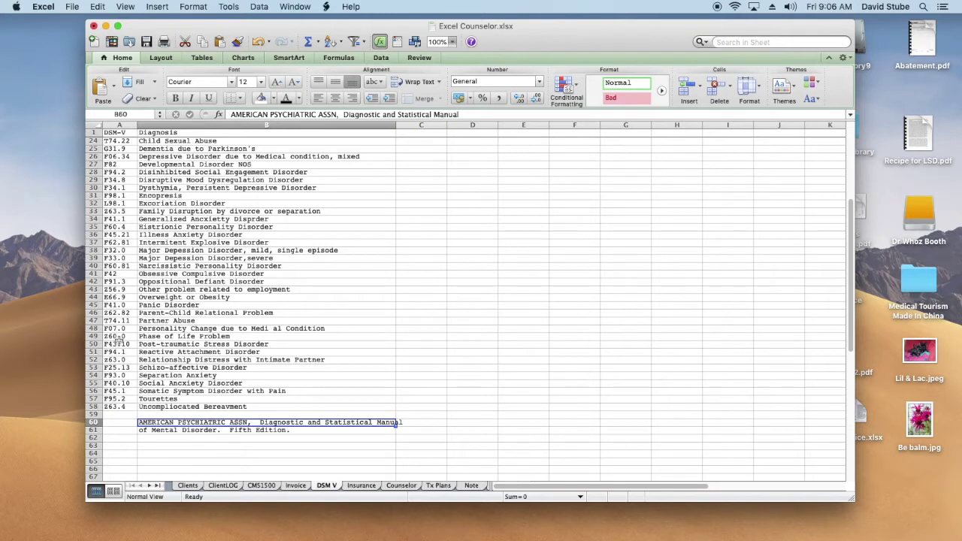
# - Copy diagnosis code F43.10 from DSM V cell A50 into ClientLOG cell B28
pyautogui.click(115, 343)
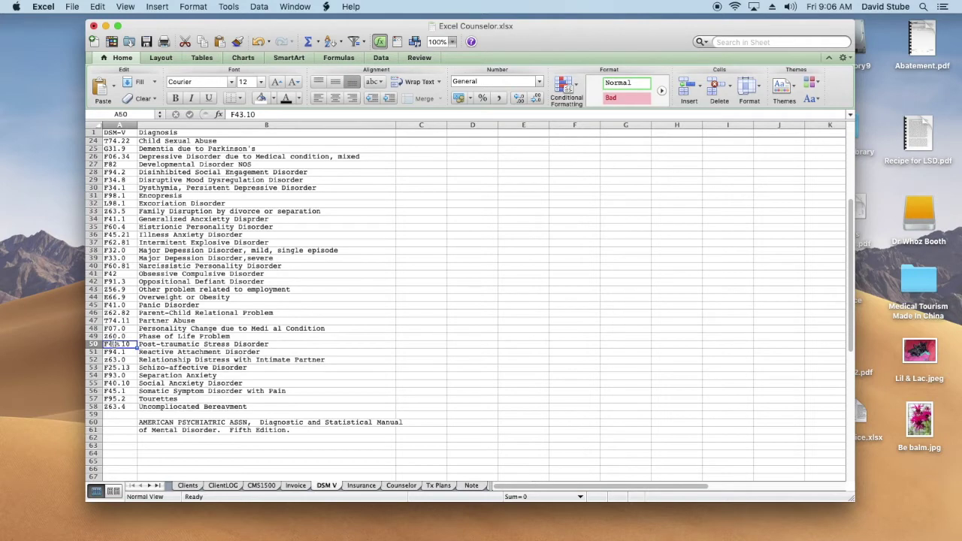
pyautogui.press('super+c')
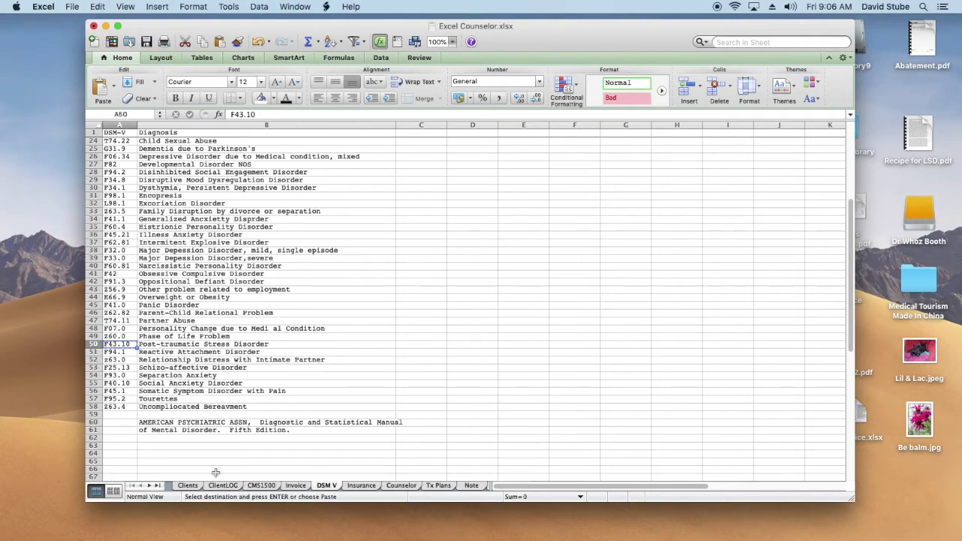
pyautogui.click(224, 485)
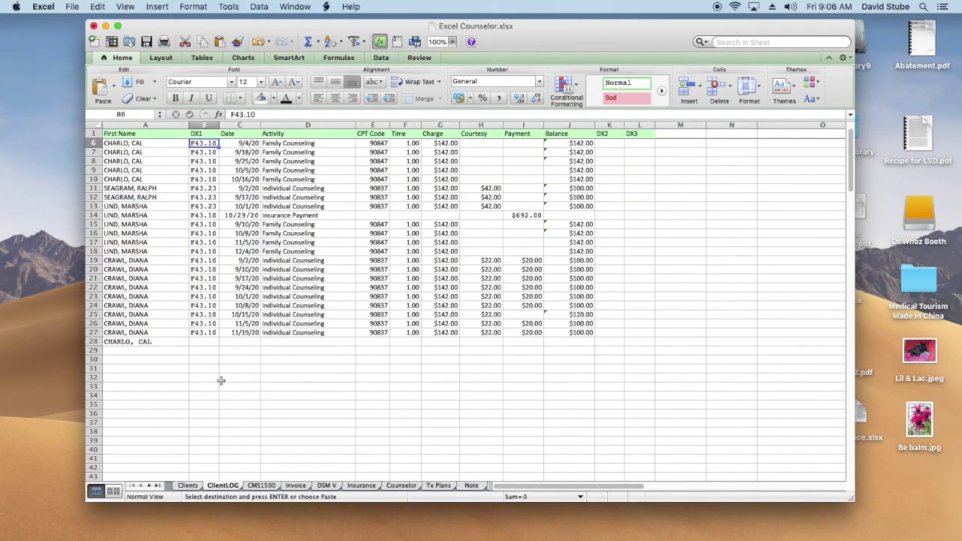
pyautogui.click(199, 343)
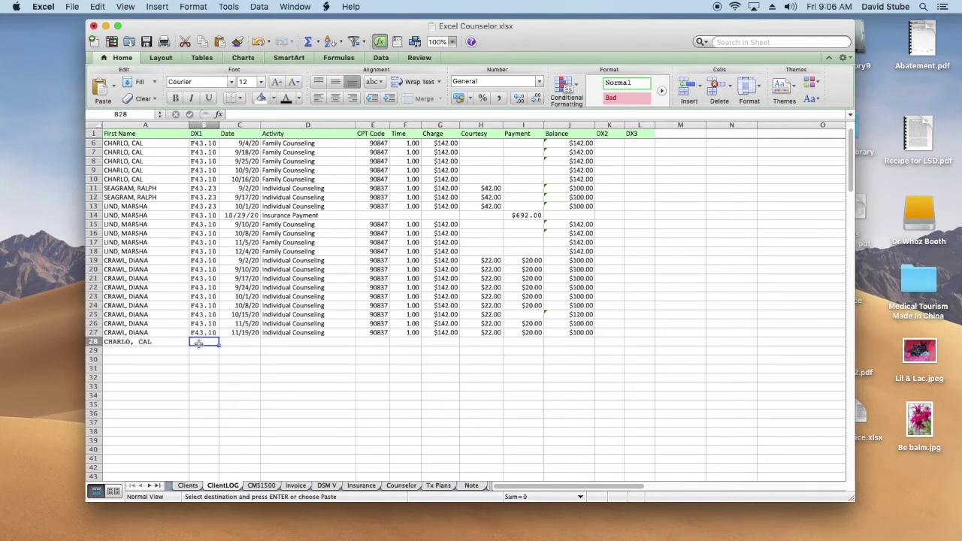
pyautogui.press('super+v')
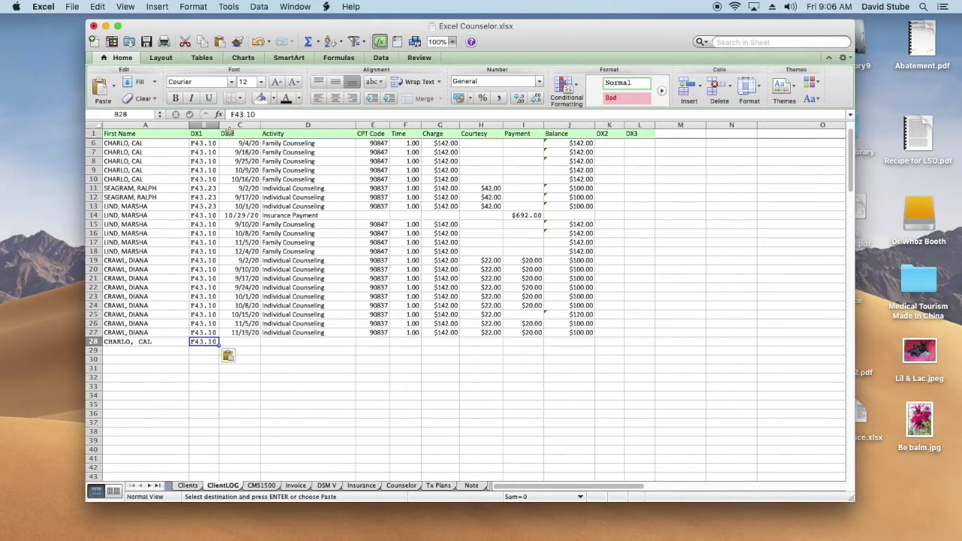
pyautogui.click(204, 143)
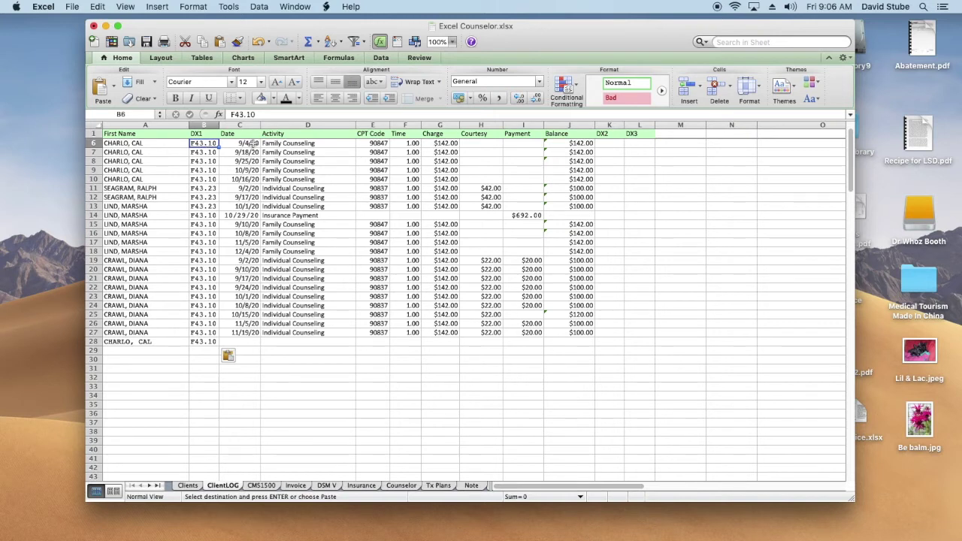
# - Copy row 6's session details, B6 through the Balance column, into row 28
pyautogui.moveTo(254, 143); pyautogui.dragTo(380, 143)
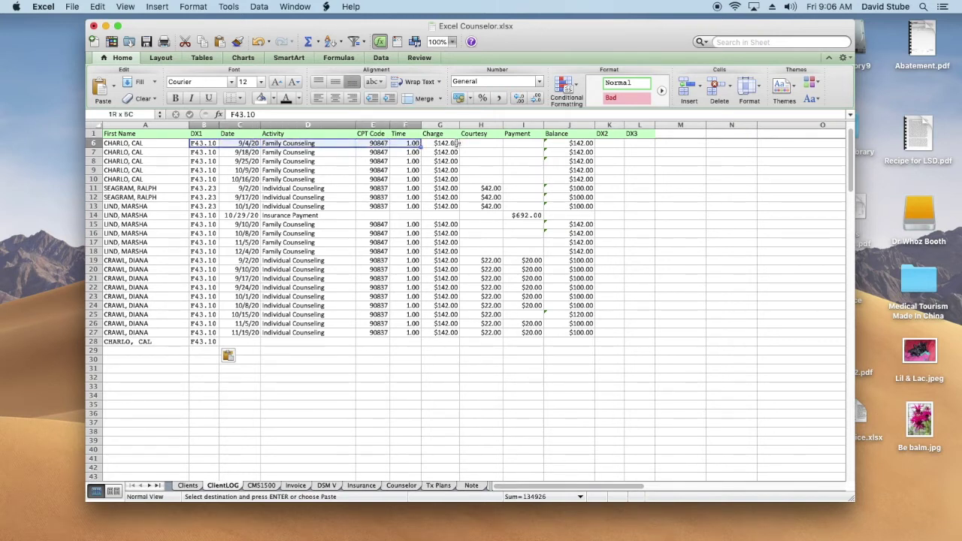
pyautogui.moveTo(422, 135); pyautogui.dragTo(456, 142)
pyautogui.moveTo(565, 137)
pyautogui.mouseDown()
pyautogui.moveTo(613, 148)
pyautogui.moveTo(640, 139)
pyautogui.mouseUp()
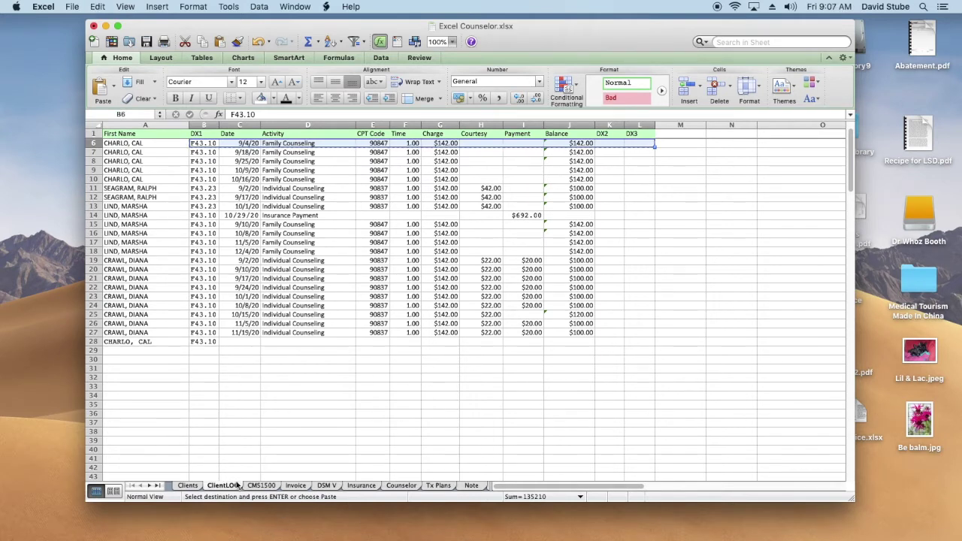
pyautogui.click(193, 341)
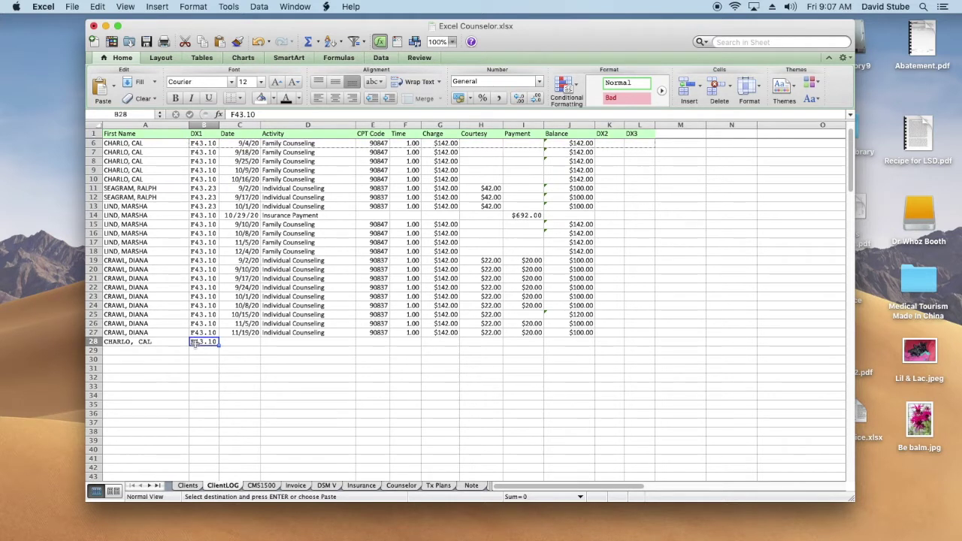
pyautogui.press('super+v')
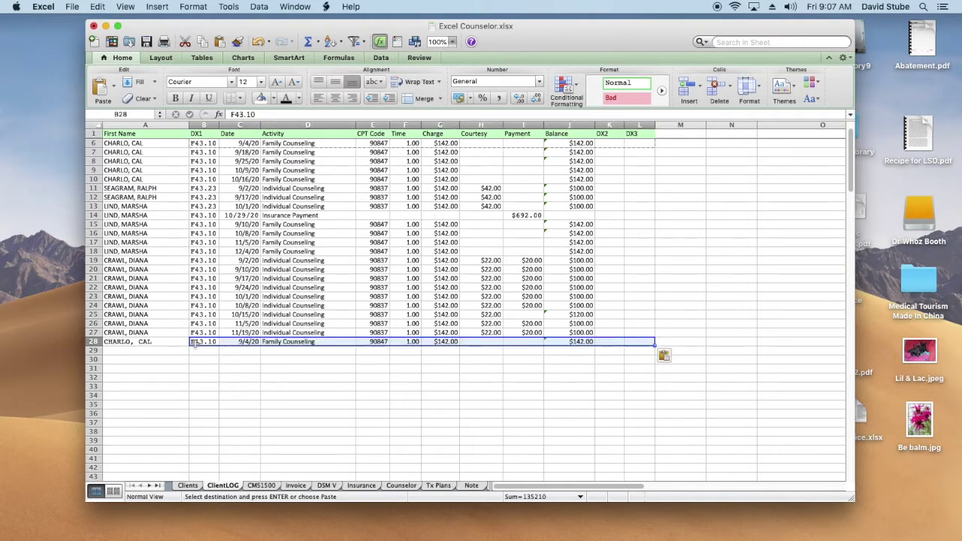
# - Change the C28 session date to 12/25/2020, correcting the mistyped year
pyautogui.click(243, 342)
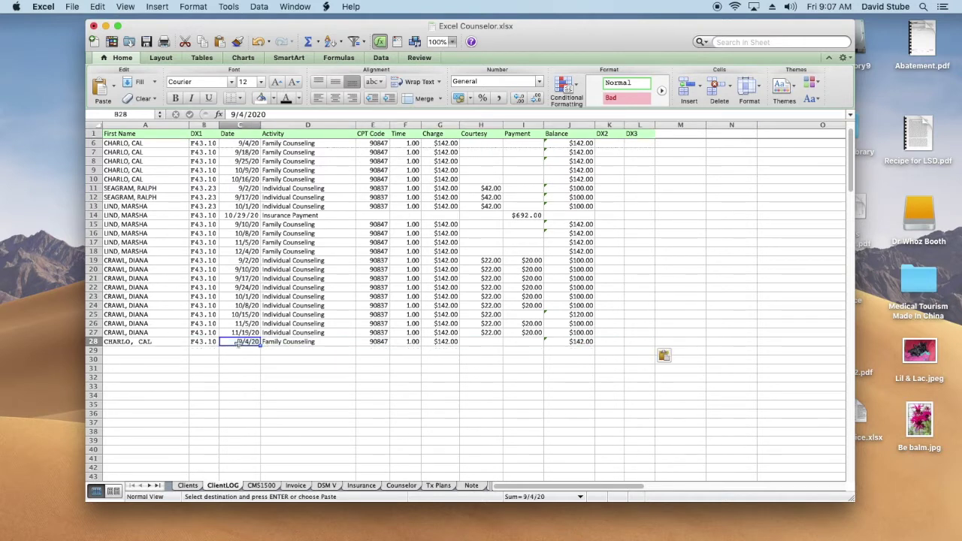
pyautogui.write('12/25/')
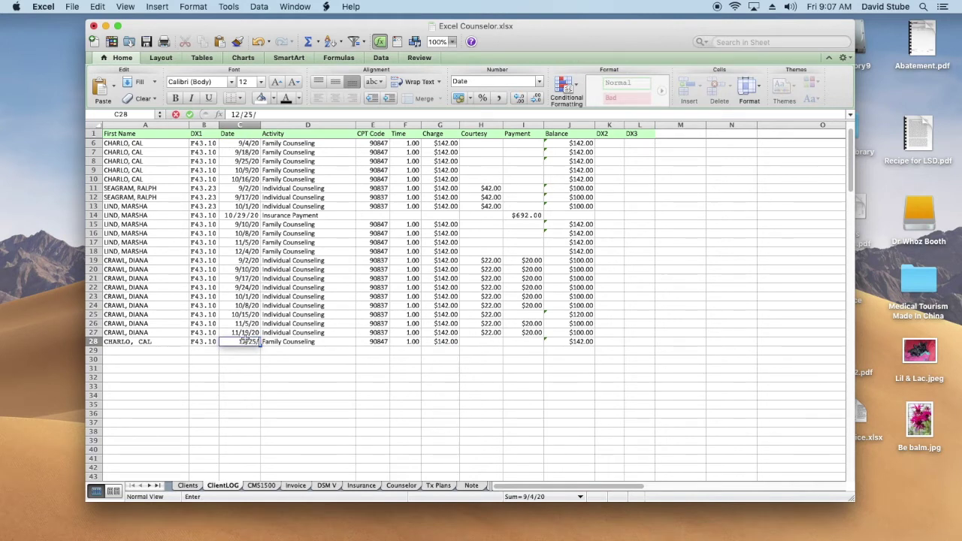
pyautogui.write('20202')
pyautogui.press('Return')
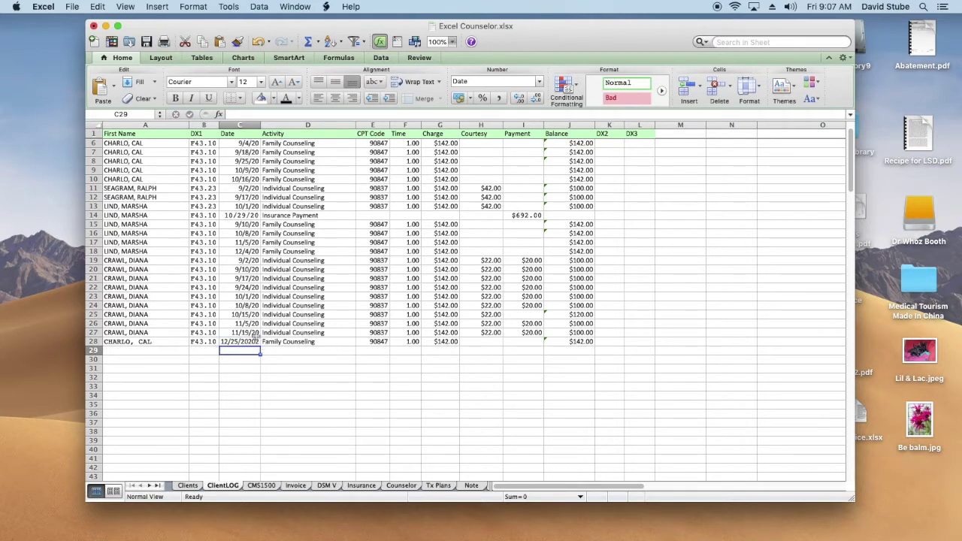
pyautogui.click(253, 341)
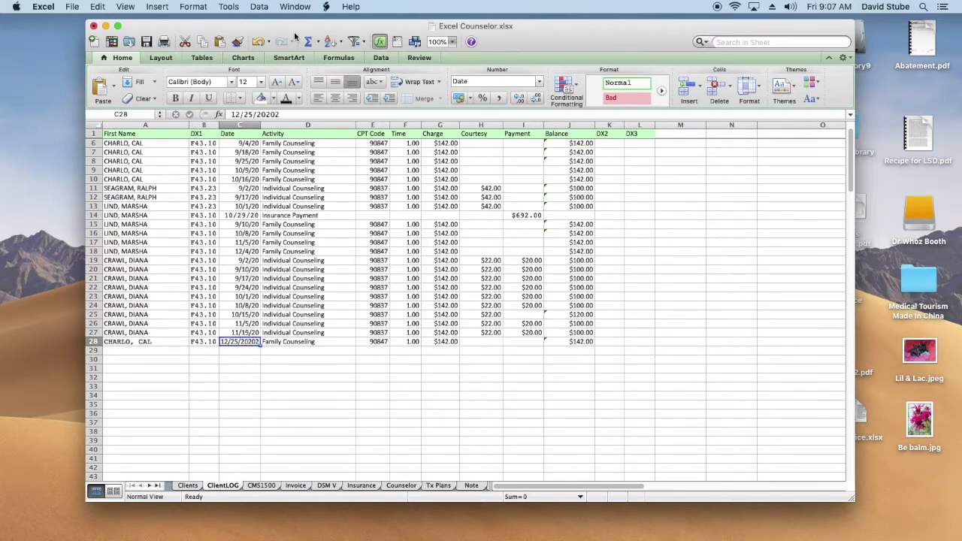
pyautogui.click(285, 115)
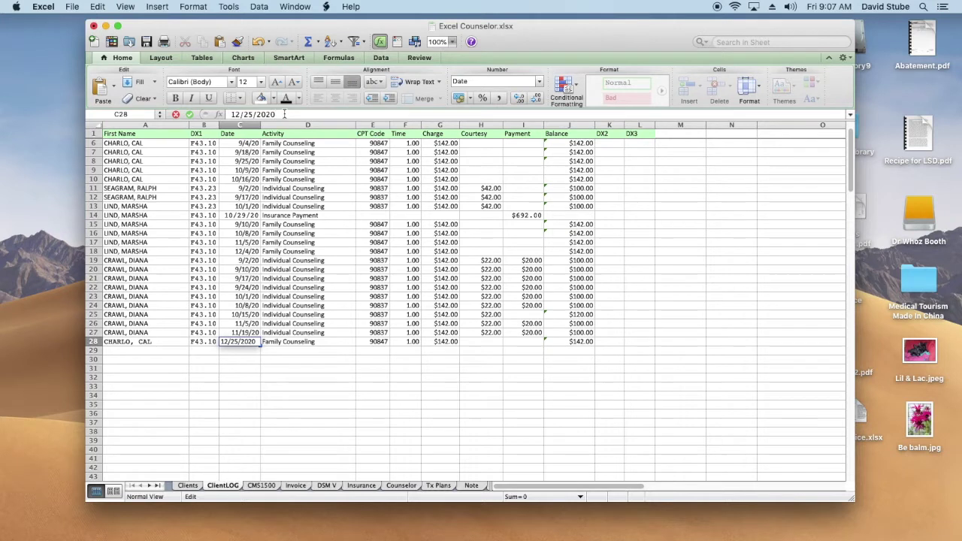
pyautogui.press('Return')
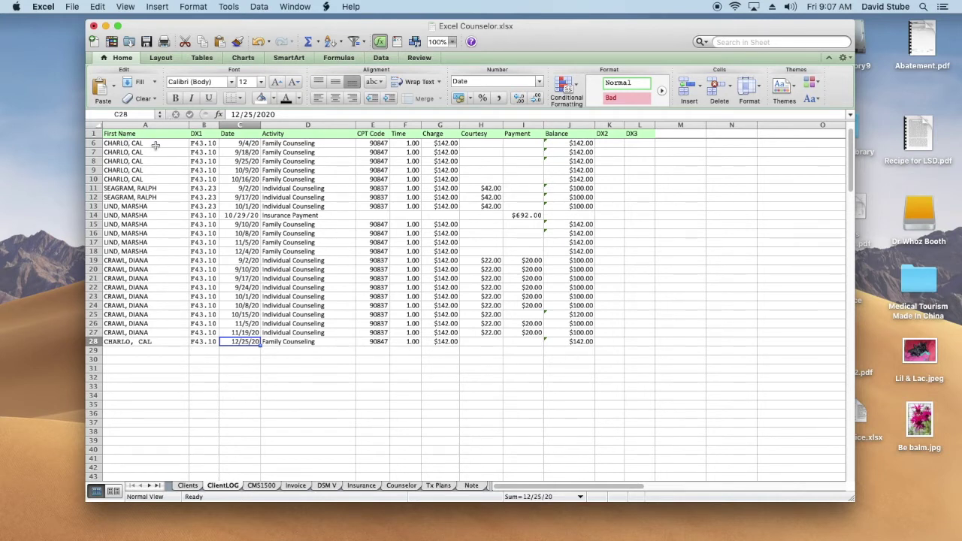
pyautogui.moveTo(173, 142); pyautogui.dragTo(154, 314)
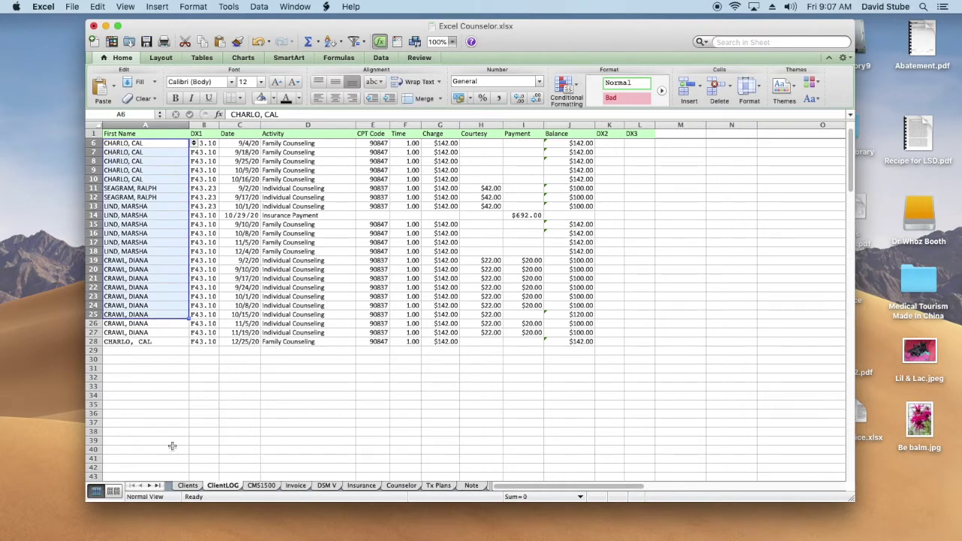
# - Fill the =G-H-I balance formula from J28 down into J29, which shows $0.00
pyautogui.click(170, 423)
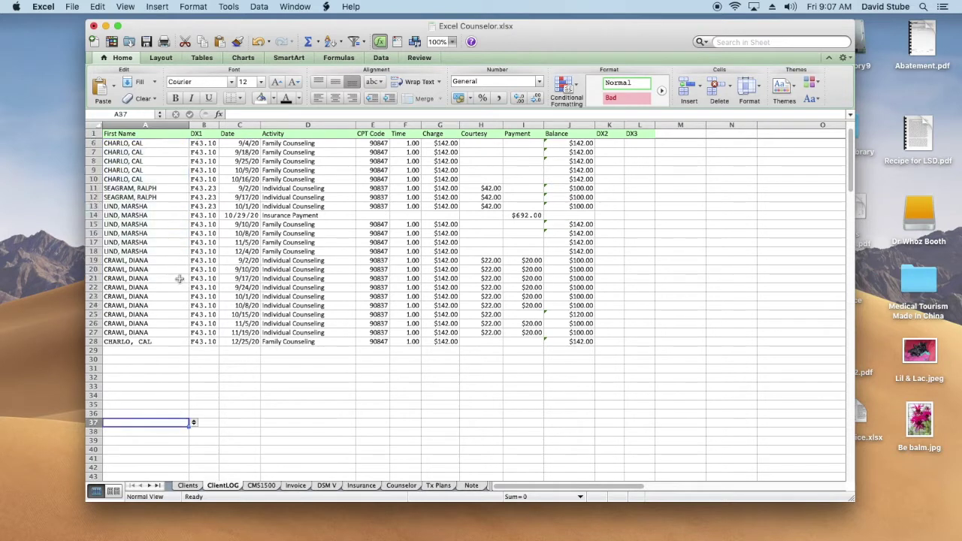
pyautogui.click(143, 143)
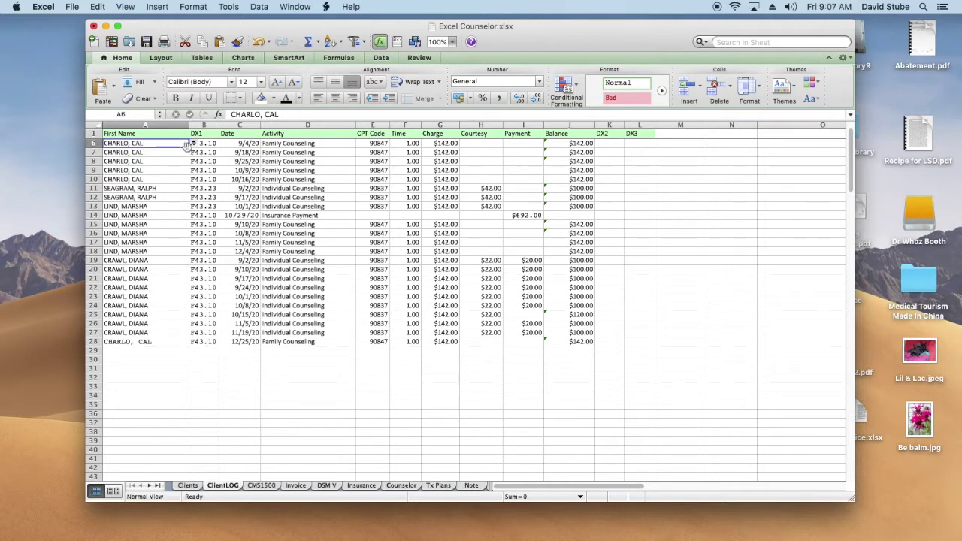
pyautogui.moveTo(187, 148); pyautogui.dragTo(184, 156)
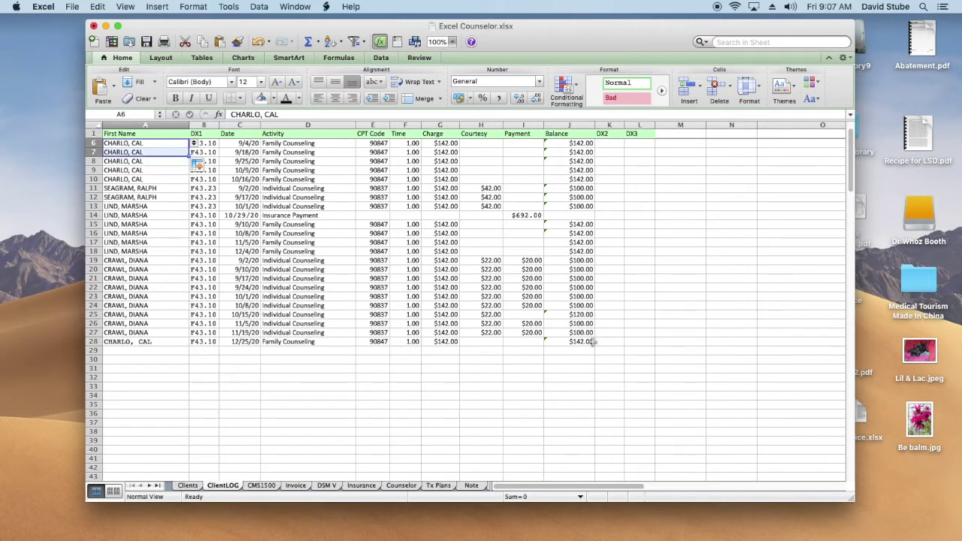
pyautogui.click(591, 342)
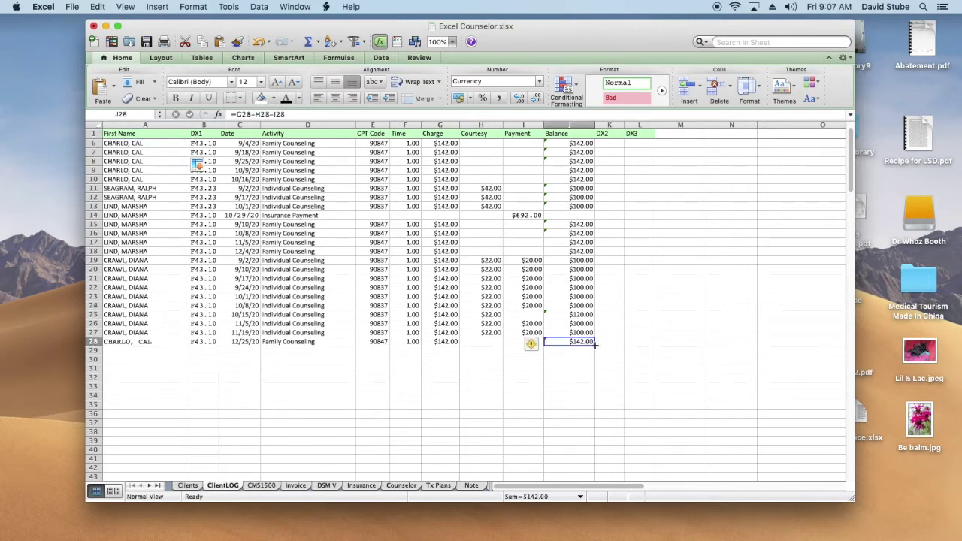
pyautogui.moveTo(594, 345); pyautogui.dragTo(592, 353)
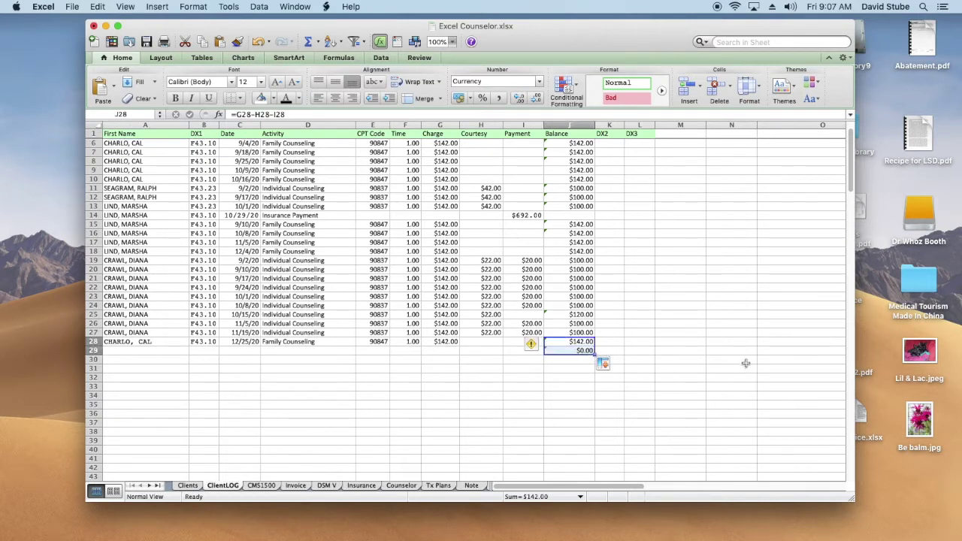
pyautogui.click(590, 352)
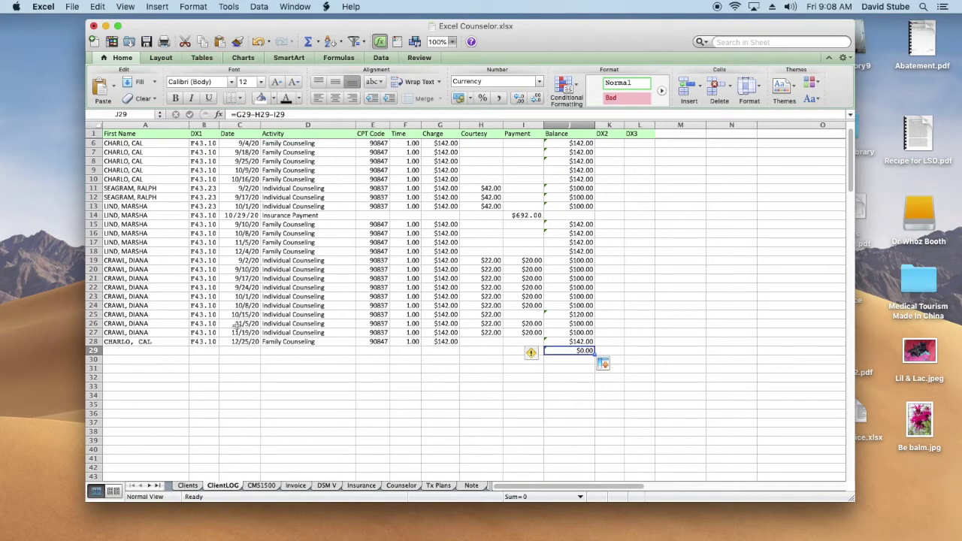
pyautogui.click(236, 325)
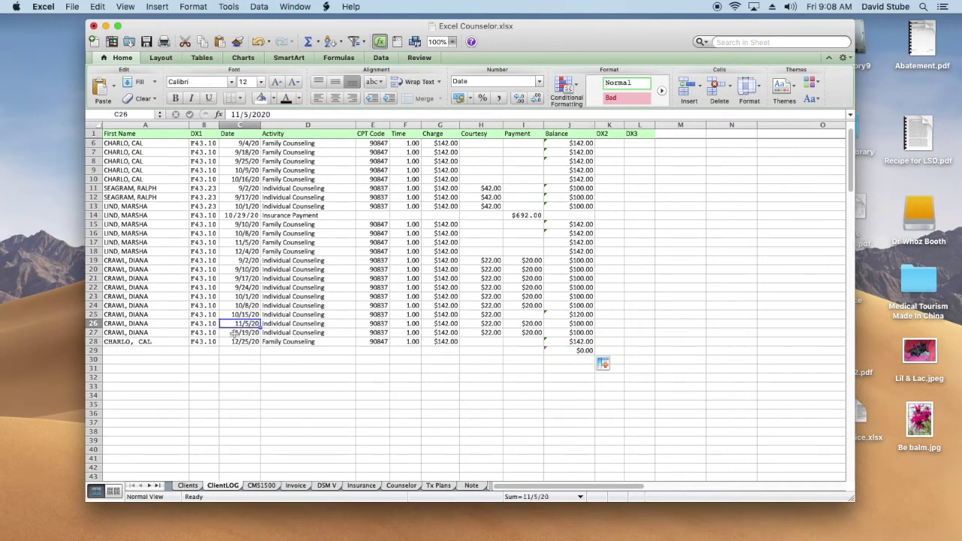
# - On the CMS1500 form, change the first service date in A41 to 12/25/2020
pyautogui.click(235, 332)
pyautogui.click(233, 342)
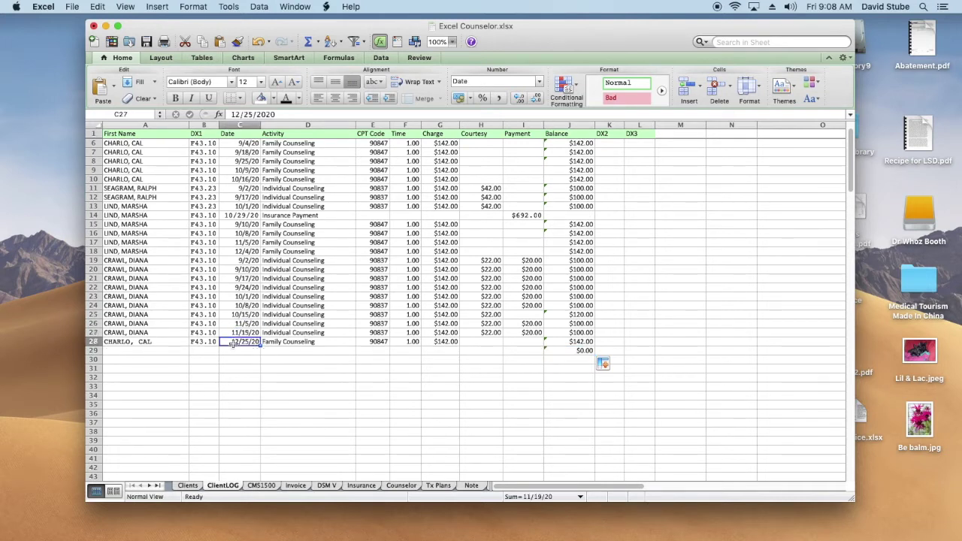
pyautogui.click(267, 486)
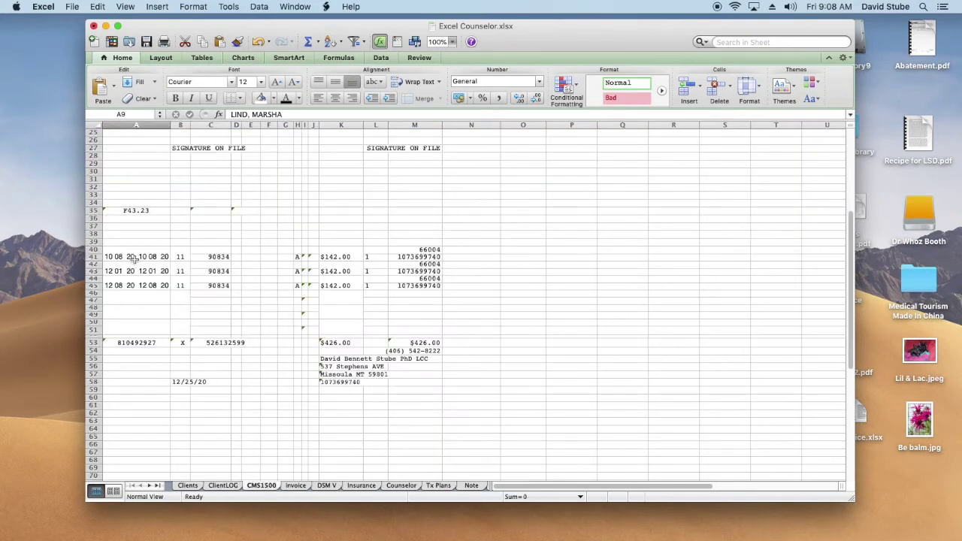
pyautogui.click(113, 257)
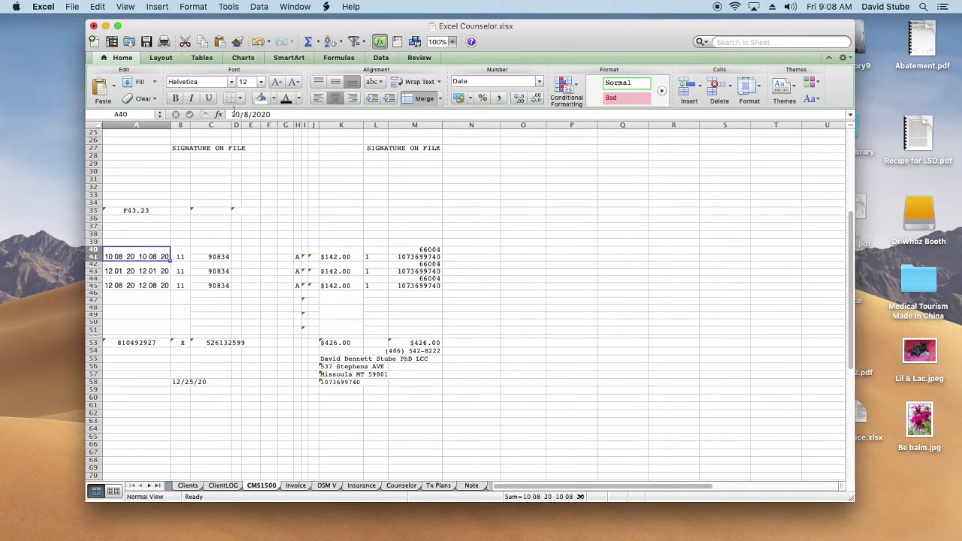
pyautogui.doubleClick(234, 115)
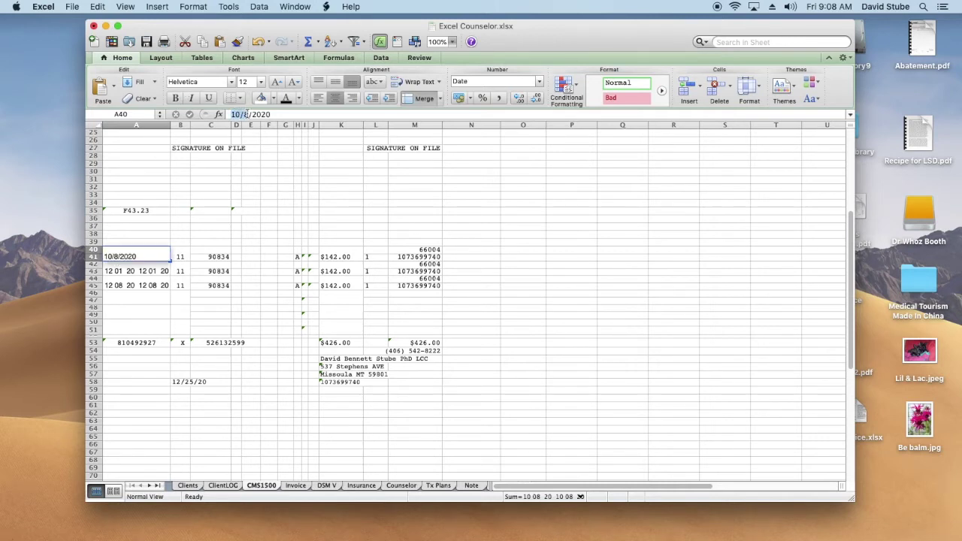
pyautogui.write('12')
pyautogui.doubleClick(246, 115)
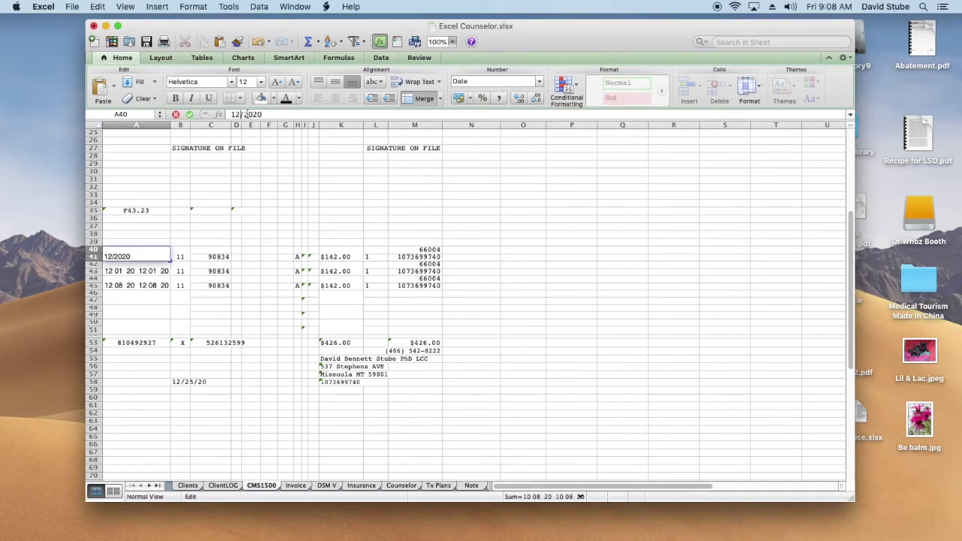
pyautogui.write('25')
pyautogui.click(298, 438)
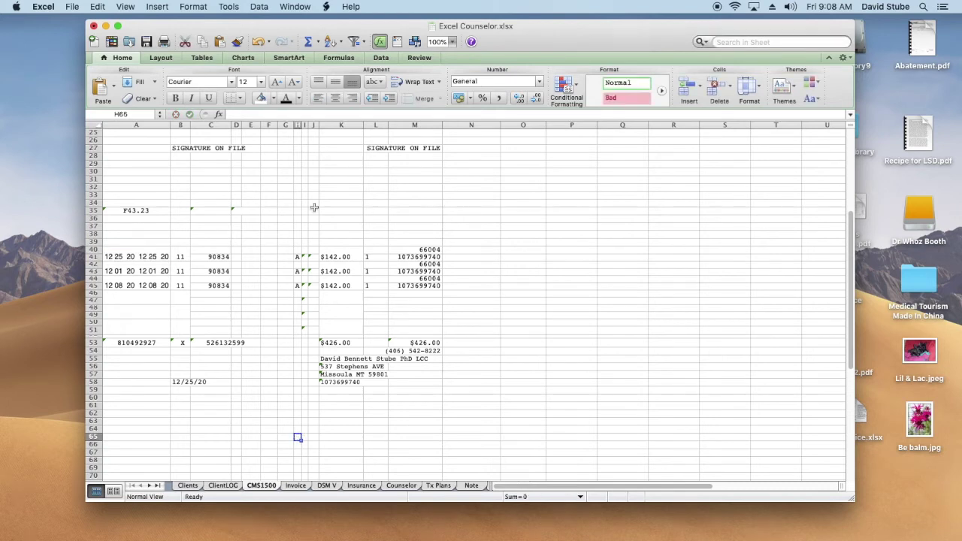
# - Change the first line's procedure code in C41 from 90834 to 90837
pyautogui.click(223, 257)
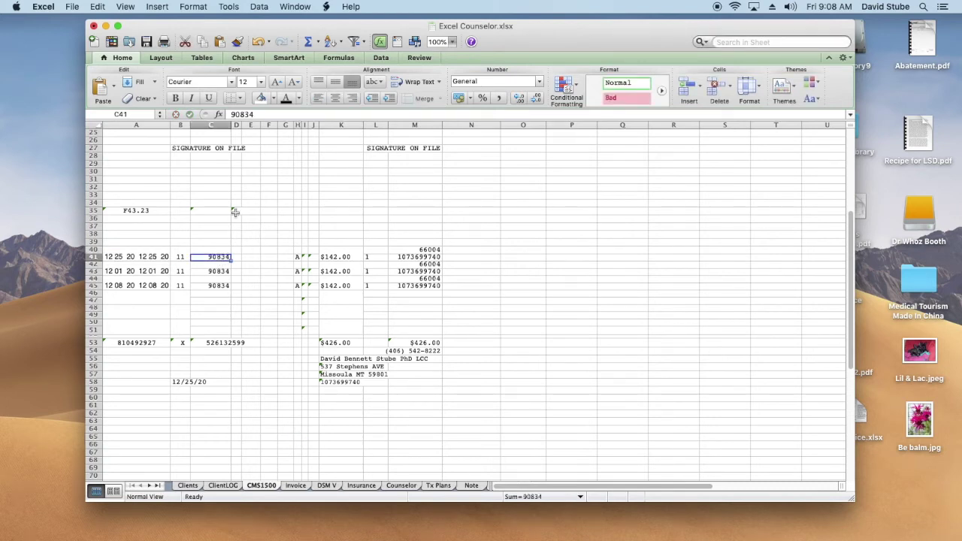
pyautogui.click(249, 115)
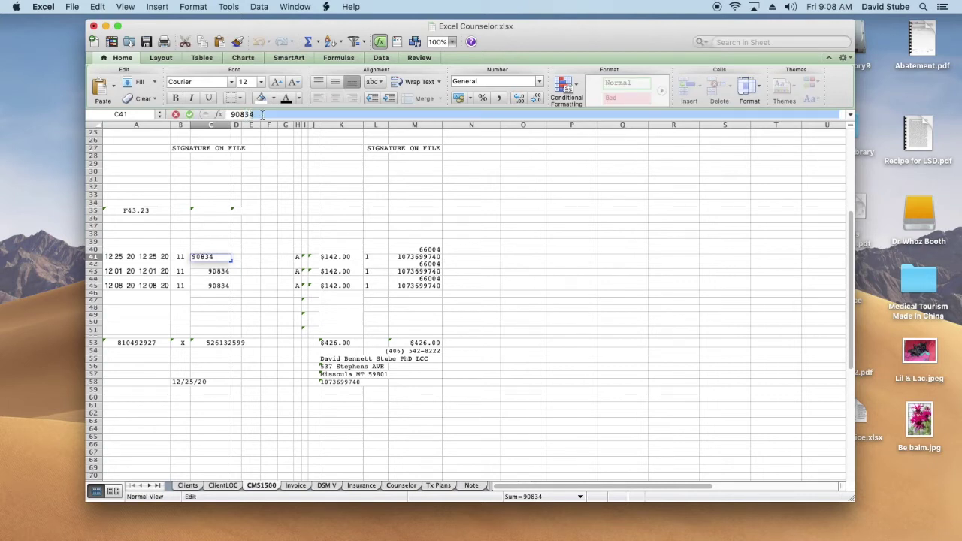
pyautogui.press('BackSpace')
pyautogui.write('7')
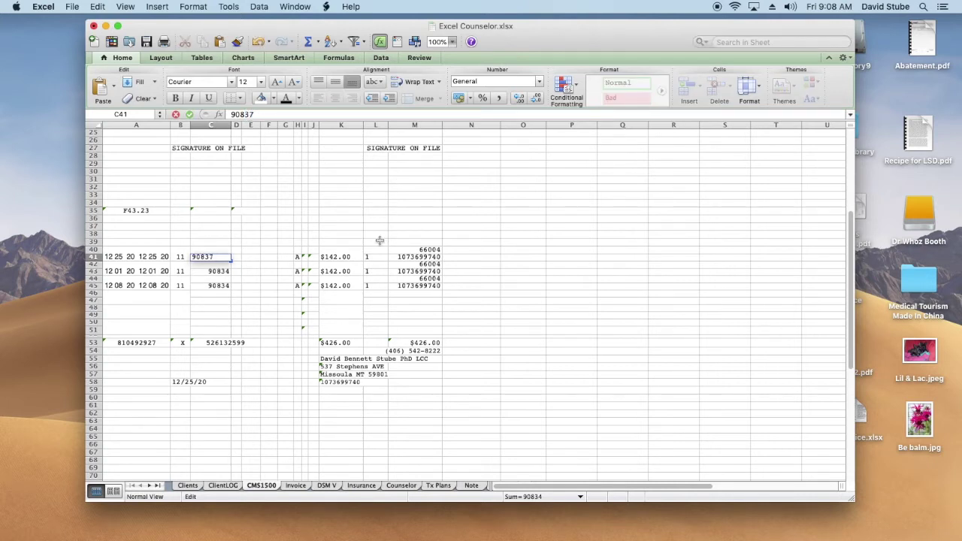
pyautogui.click(430, 249)
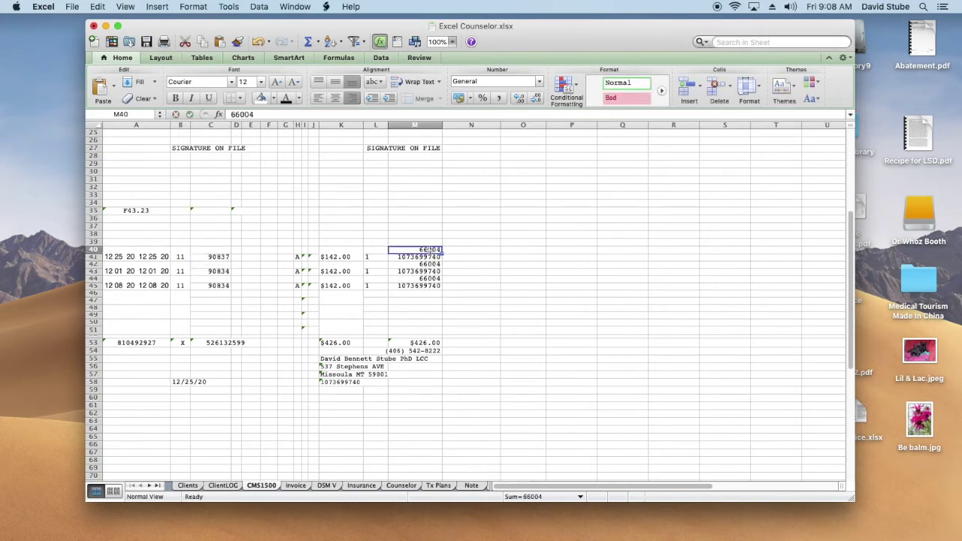
# - Clear the 66004 provider numbers and the extra lines' $142.00 charges
pyautogui.press('BackSpace')
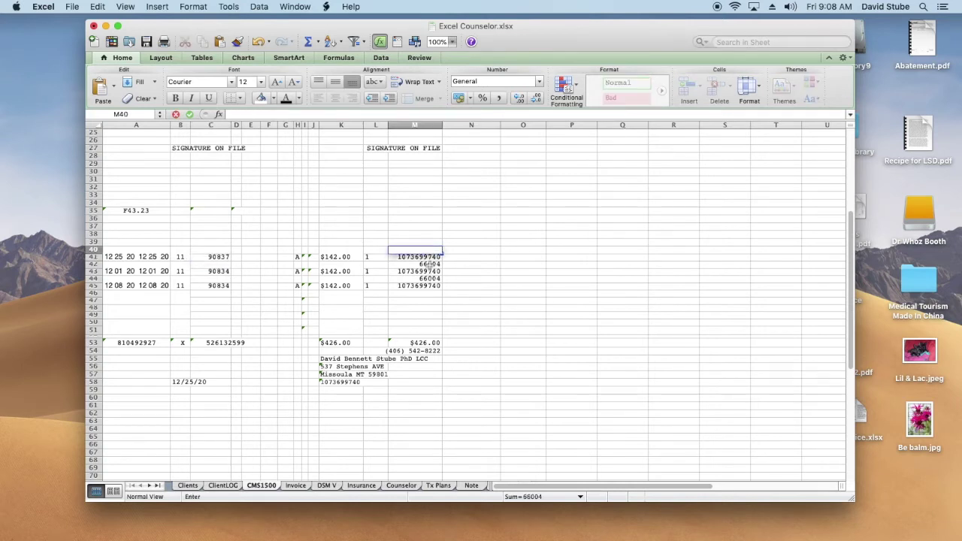
pyautogui.click(425, 264)
pyautogui.press('BackSpace')
pyautogui.click(431, 273)
pyautogui.press('BackSpace')
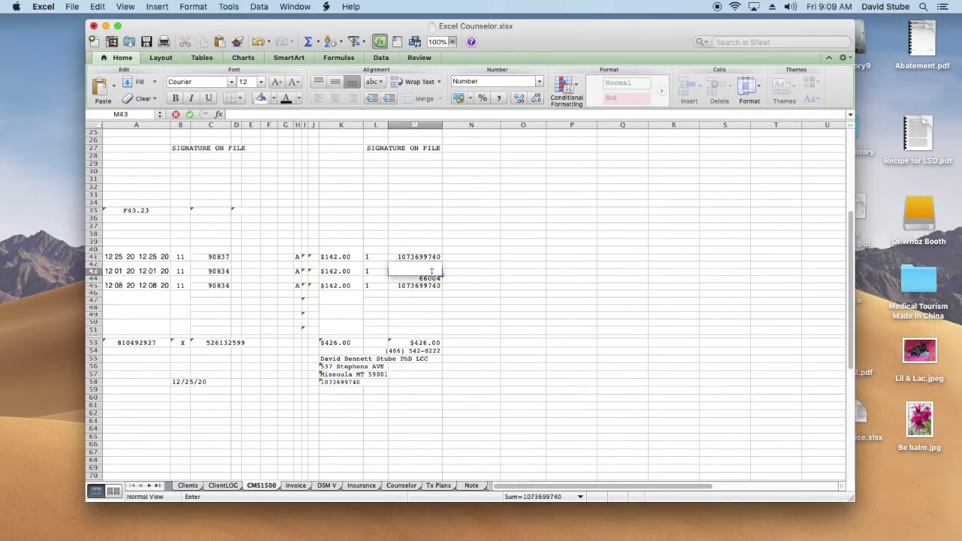
pyautogui.click(430, 279)
pyautogui.press('BackSpace')
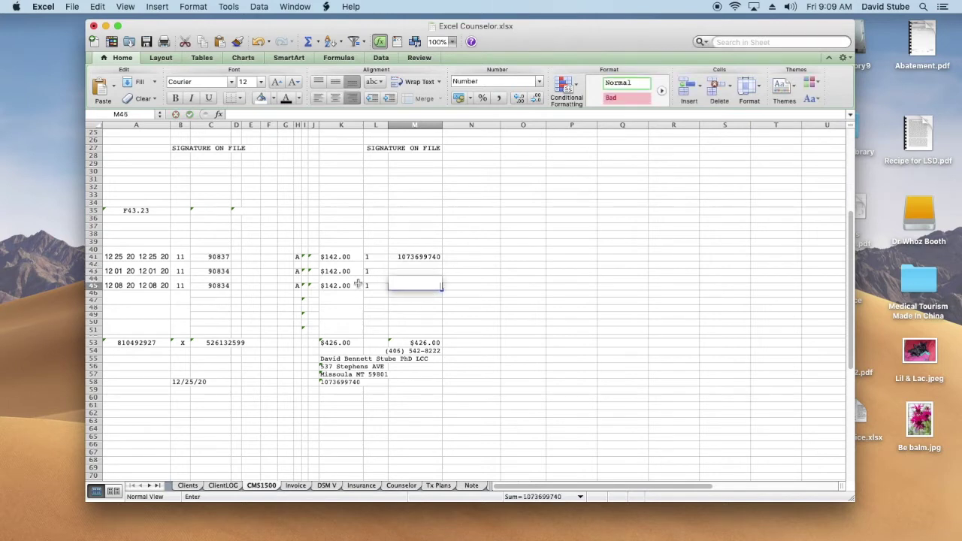
pyautogui.click(336, 281)
pyautogui.press('BackSpace')
pyautogui.click(343, 271)
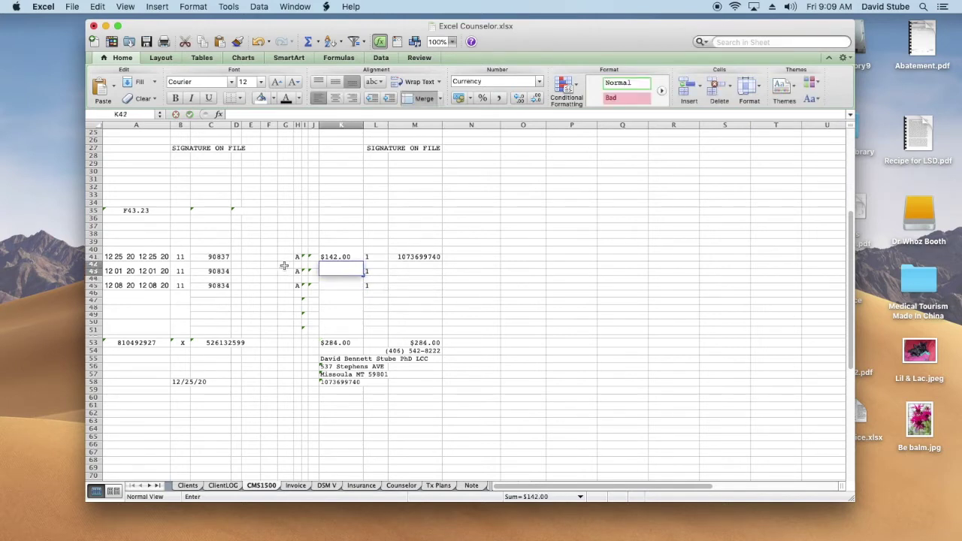
pyautogui.press('BackSpace')
# - Clear the second and third lines' 90834 codes, place-of-service 11 entries and service dates
pyautogui.click(297, 273)
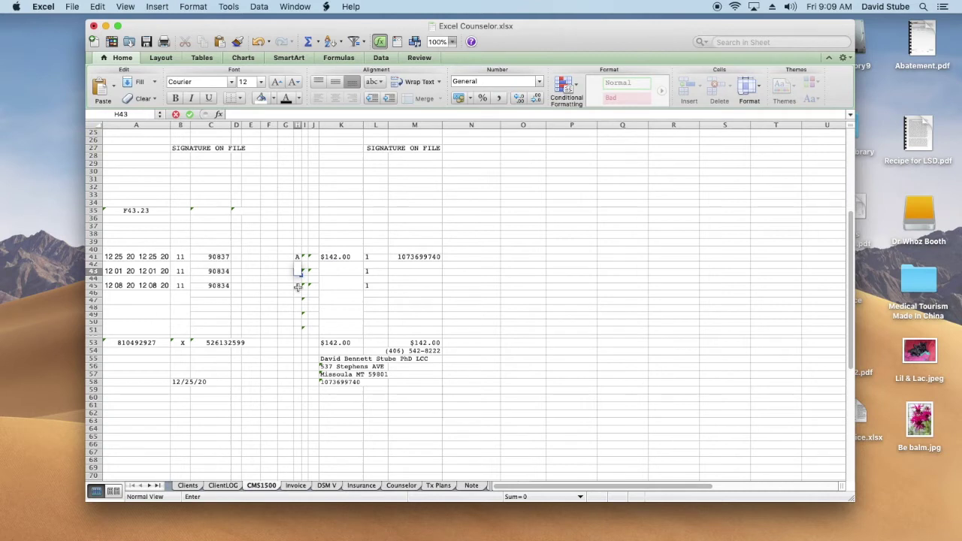
pyautogui.click(218, 272)
pyautogui.press('BackSpace')
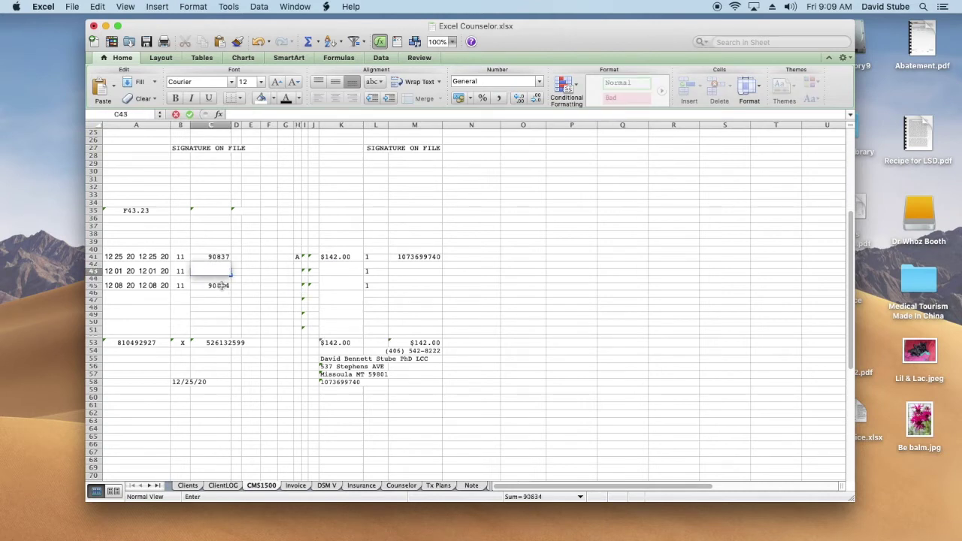
pyautogui.press('BackSpace')
pyautogui.click(181, 272)
pyautogui.press('BackSpace')
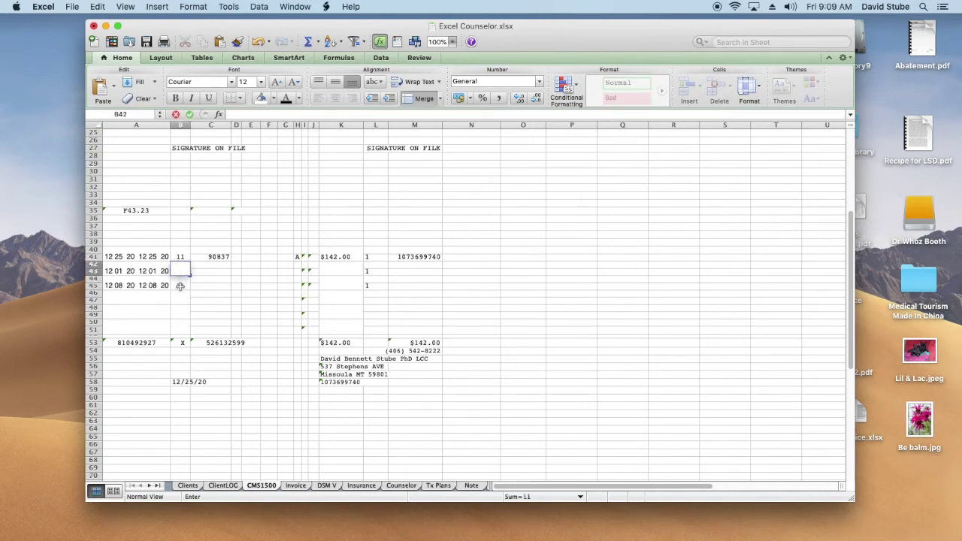
pyautogui.click(180, 286)
pyautogui.press('BackSpace')
pyautogui.click(143, 286)
pyautogui.press('BackSpace')
pyautogui.click(156, 269)
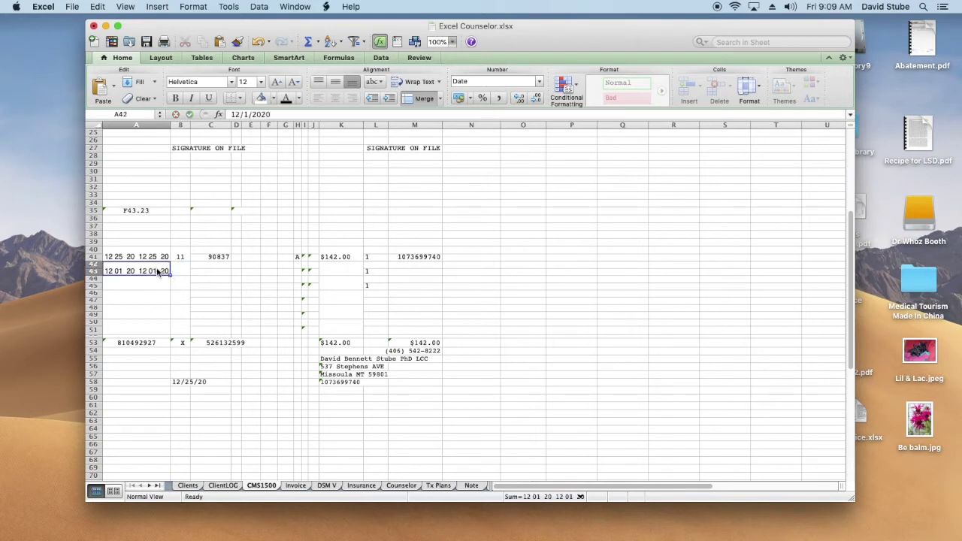
pyautogui.press('BackSpace')
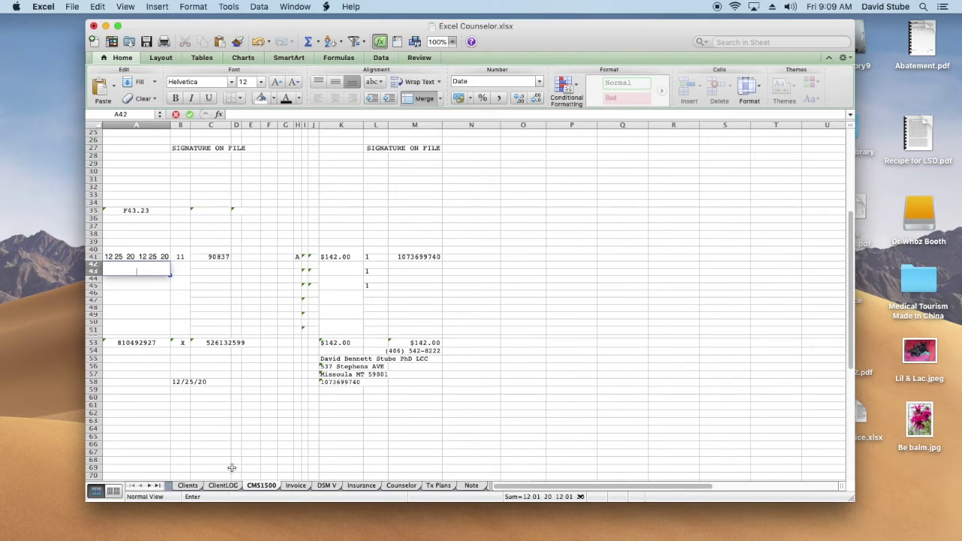
pyautogui.click(367, 359)
# - Choose the MA counselor in K55's provider dropdown, after briefly trying the PhD counselor
pyautogui.click(340, 359)
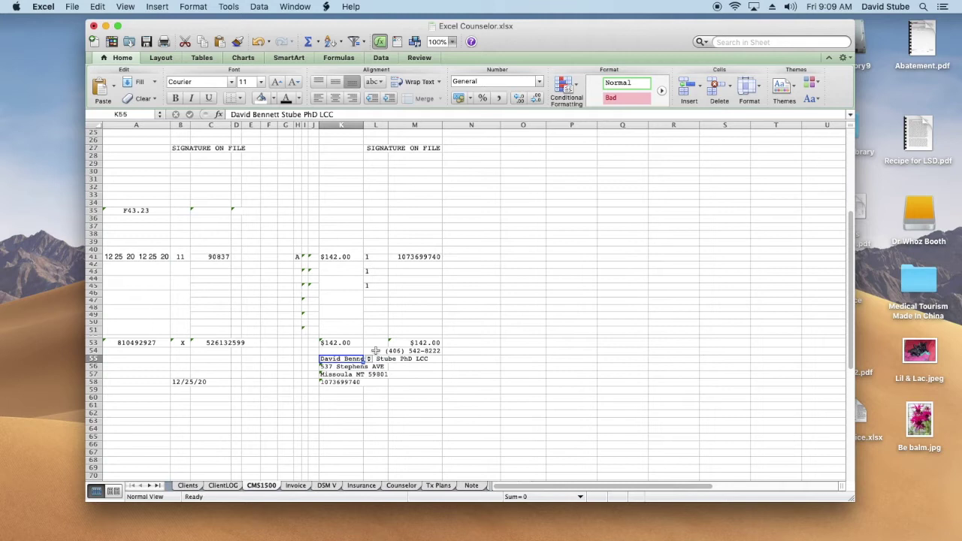
pyautogui.click(370, 359)
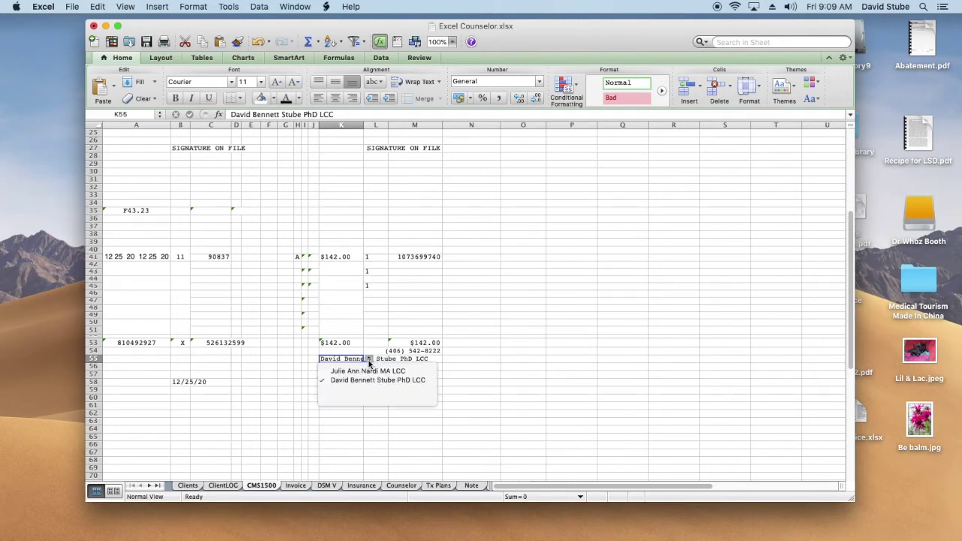
pyautogui.click(369, 371)
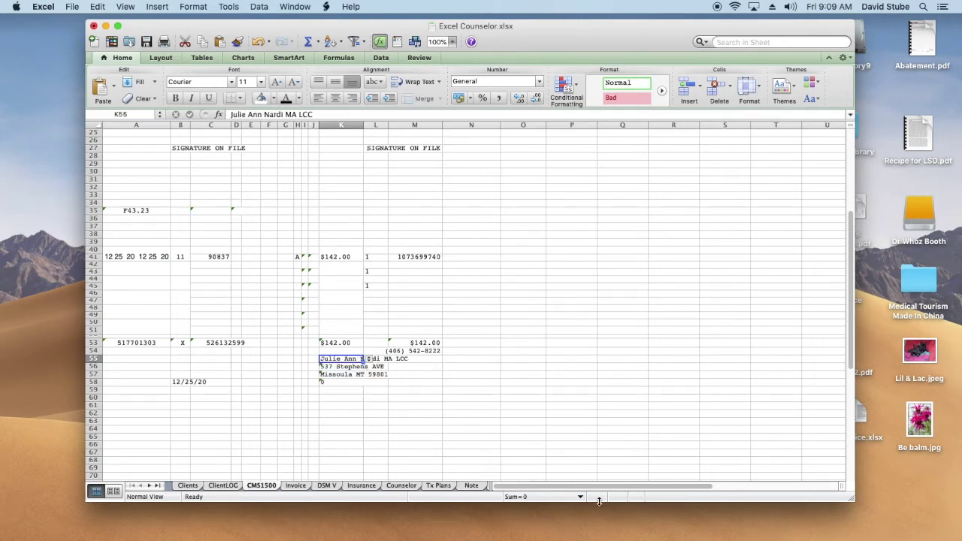
pyautogui.click(369, 359)
pyautogui.click(370, 379)
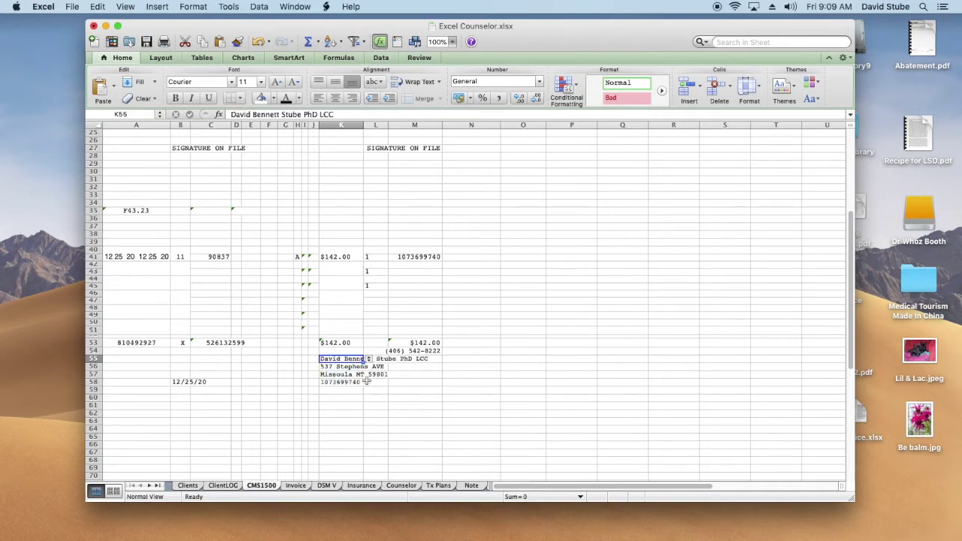
pyautogui.click(369, 359)
pyautogui.click(367, 372)
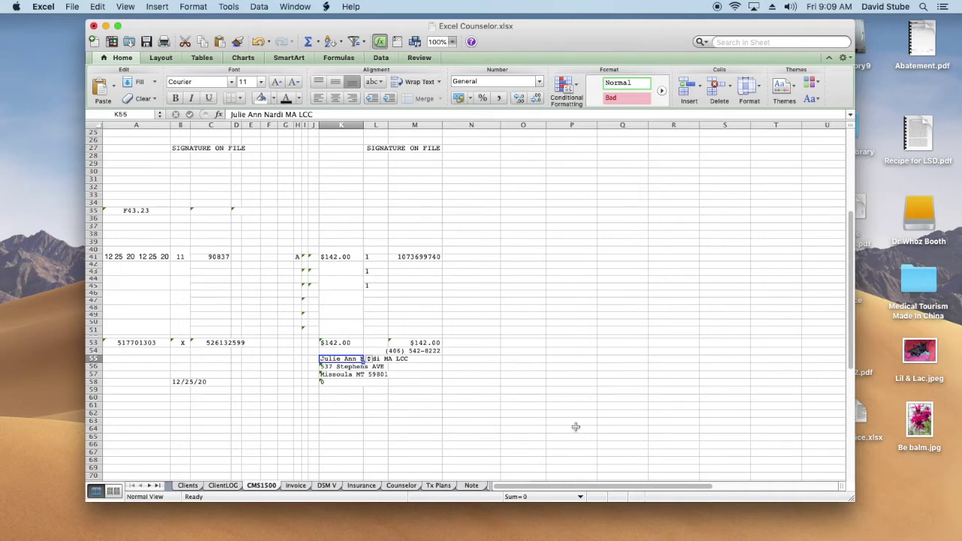
pyautogui.scroll(1, 577, 420)
# - Select the whole claim form from cell A1 down to M57
pyautogui.scroll(1, 576, 420)
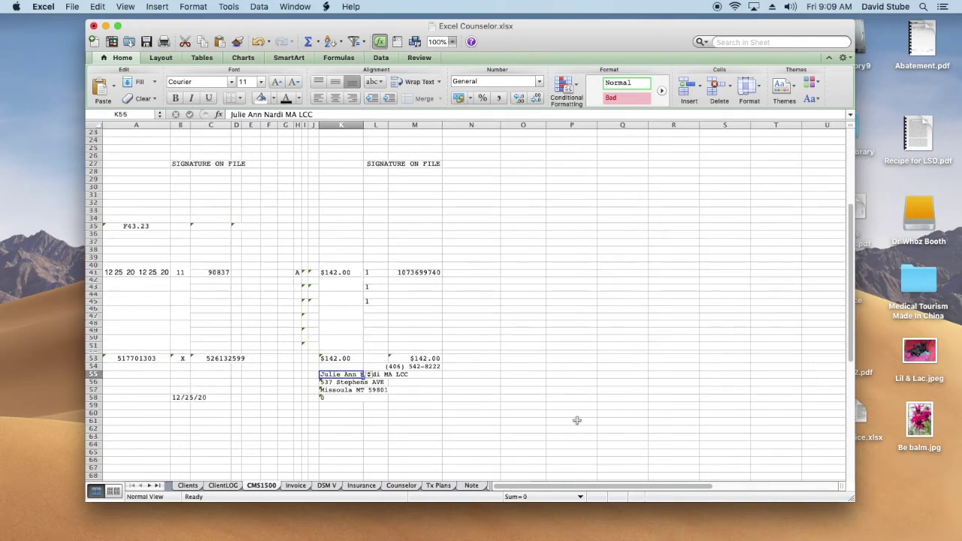
pyautogui.scroll(1, 576, 420)
pyautogui.scroll(3, 576, 420)
pyautogui.scroll(2, 577, 421)
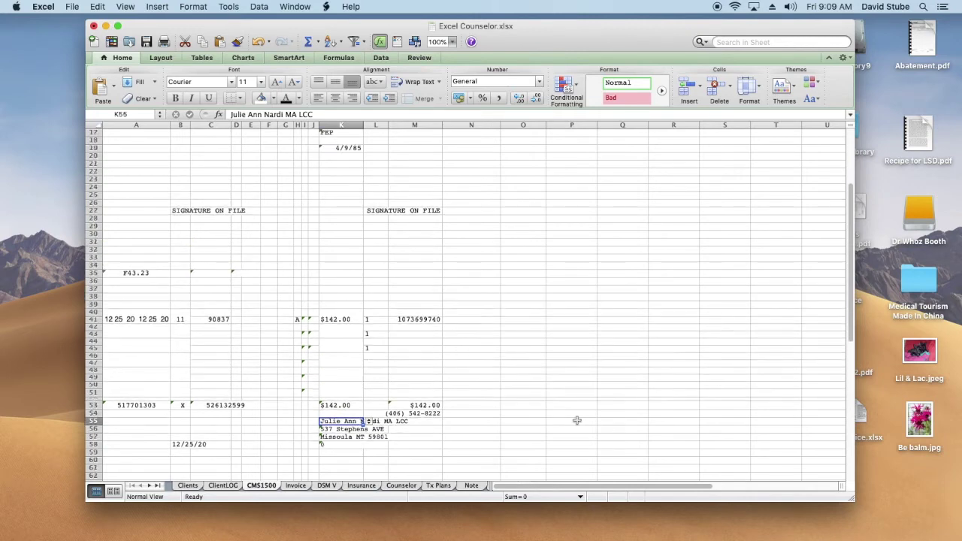
pyautogui.scroll(1, 576, 420)
pyautogui.scroll(3, 577, 420)
pyautogui.scroll(2, 577, 420)
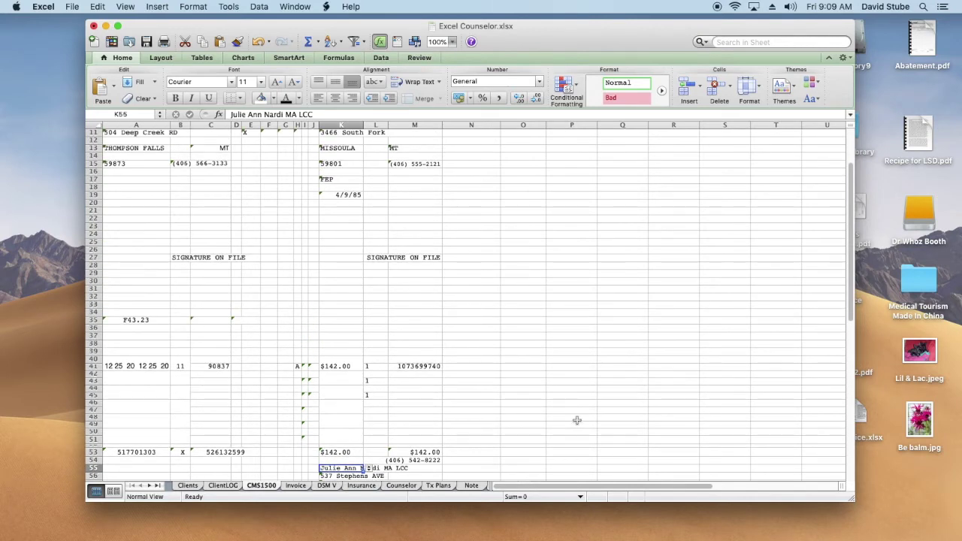
pyautogui.scroll(2, 577, 420)
pyautogui.scroll(1, 577, 421)
pyautogui.scroll(4, 577, 420)
pyautogui.scroll(1, 577, 420)
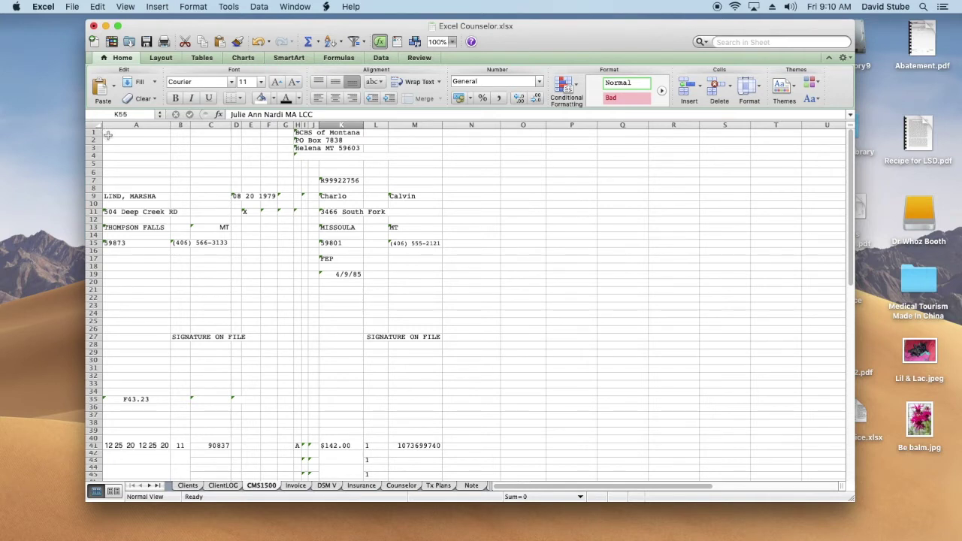
pyautogui.click(108, 135)
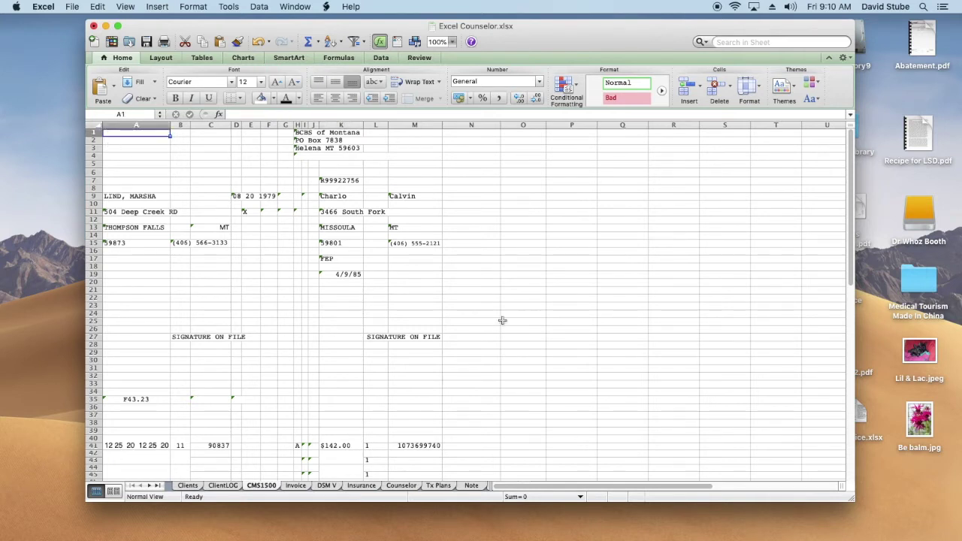
pyautogui.scroll(-5, 712, 411)
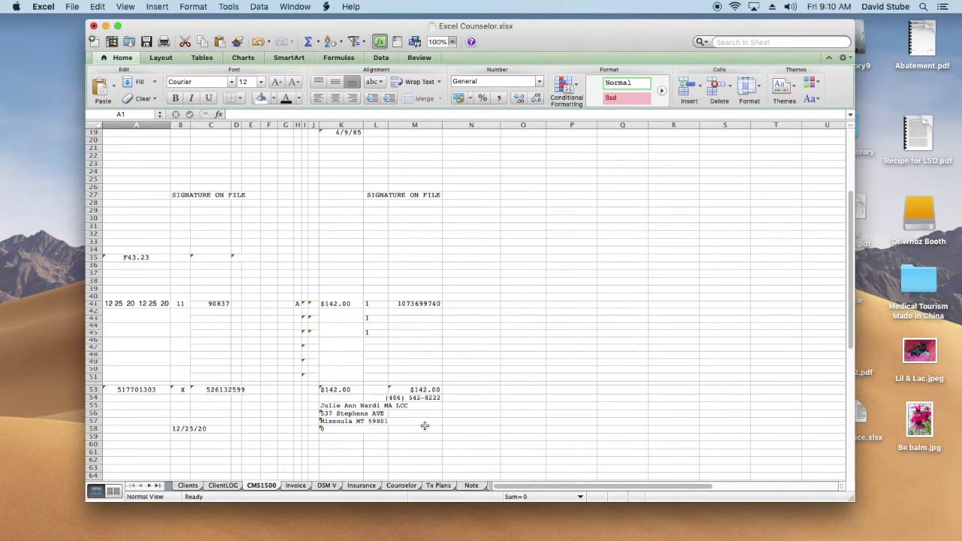
pyautogui.keyDown('shift'); pyautogui.click(436, 423); pyautogui.keyUp('shift')
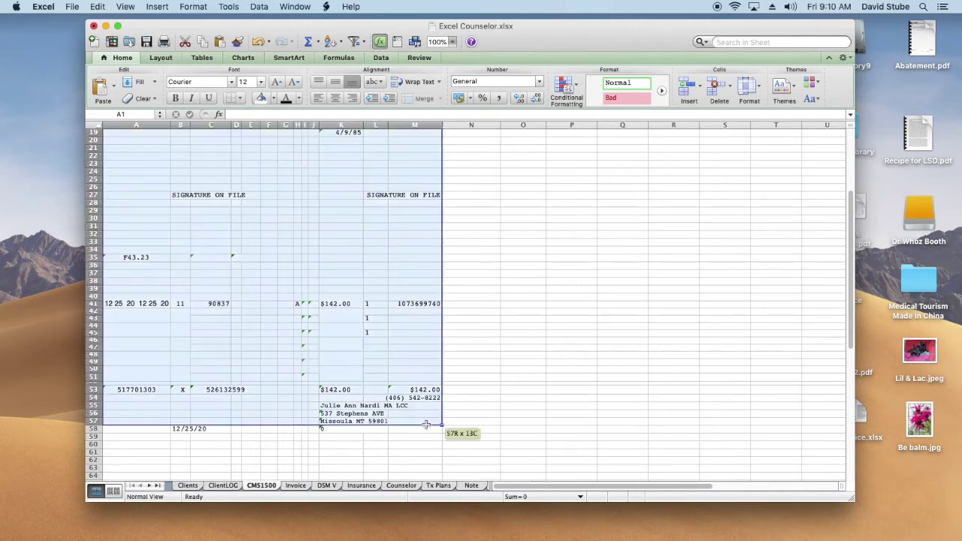
# - Copy the form via Edit > Copy and drag the Excel window aside to reveal Mr Bill
pyautogui.click(66, 7)
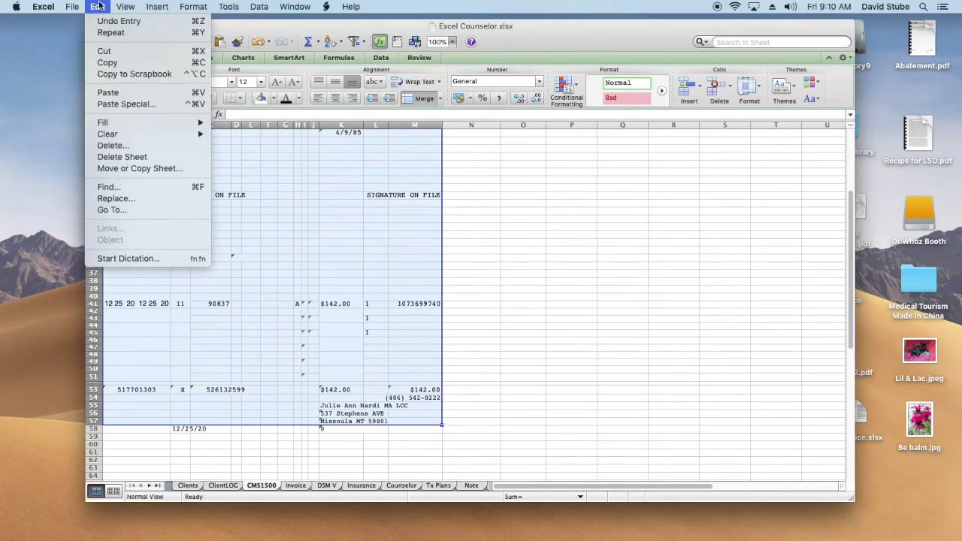
pyautogui.click(107, 63)
pyautogui.scroll(6, 151, 301)
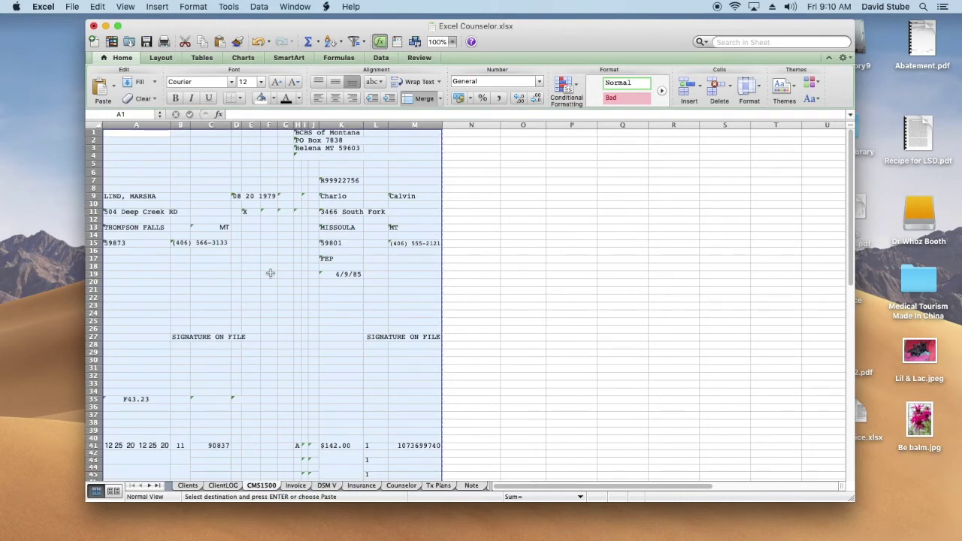
pyautogui.moveTo(151, 29); pyautogui.dragTo(336, 305)
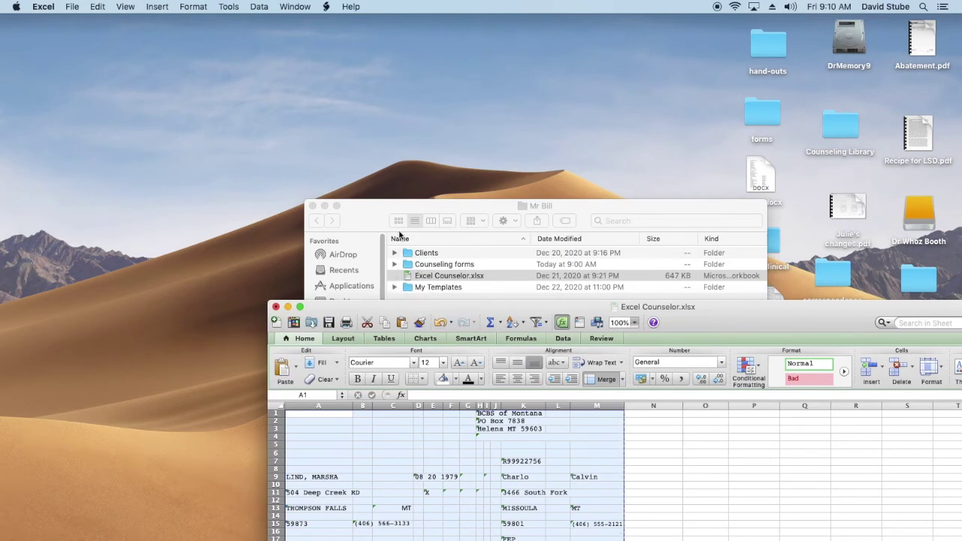
# - Open the Stationary, DBS letterhead from Counseling forms, then create a new blank Word document
pyautogui.click(394, 264)
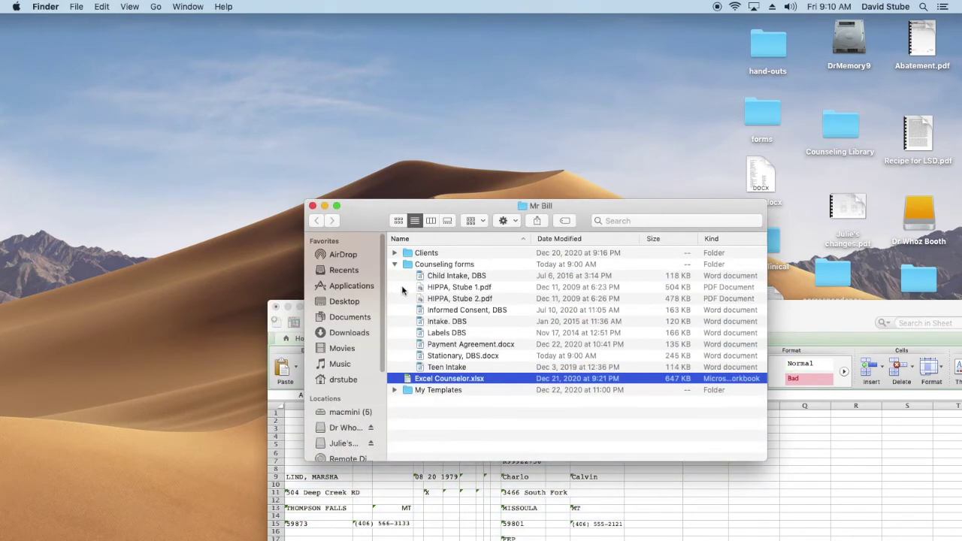
pyautogui.click(434, 359)
pyautogui.doubleClick(434, 359)
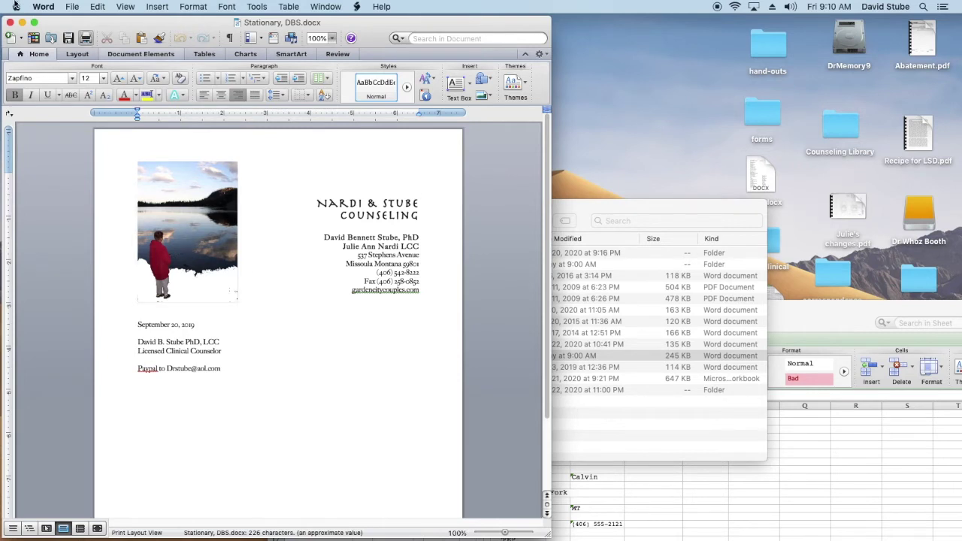
pyautogui.click(75, 7)
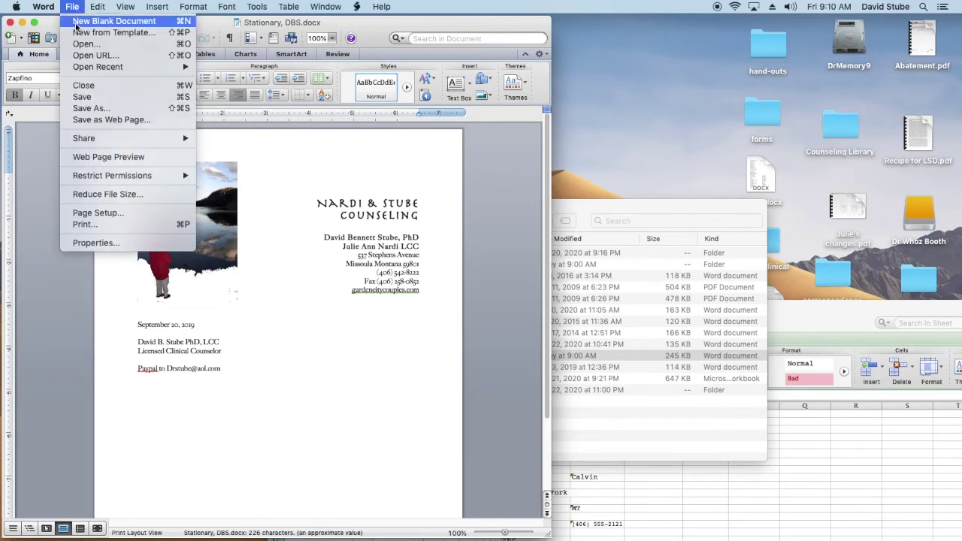
pyautogui.click(79, 21)
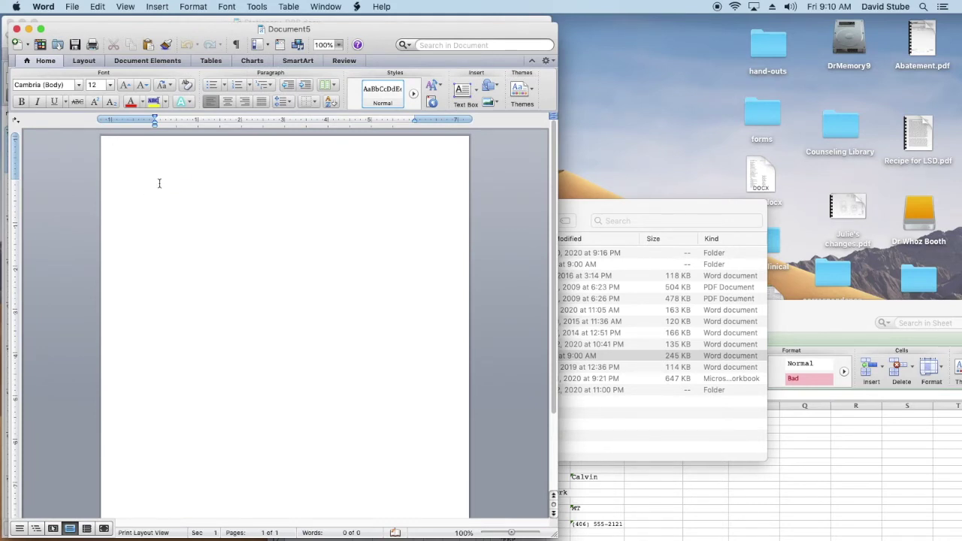
# - Set the blank document's top, bottom, left and right margins to 0.5 inch in Format > Document
pyautogui.click(194, 7)
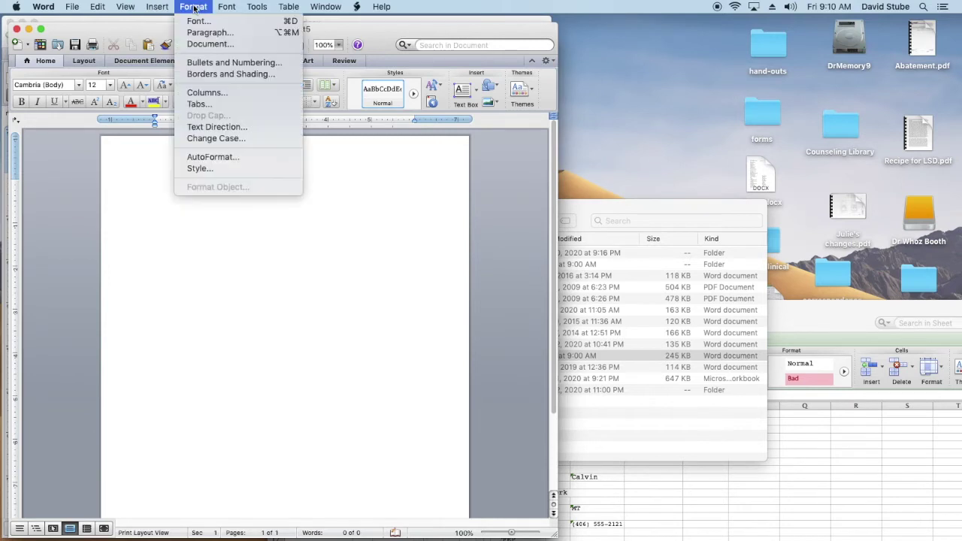
pyautogui.click(208, 45)
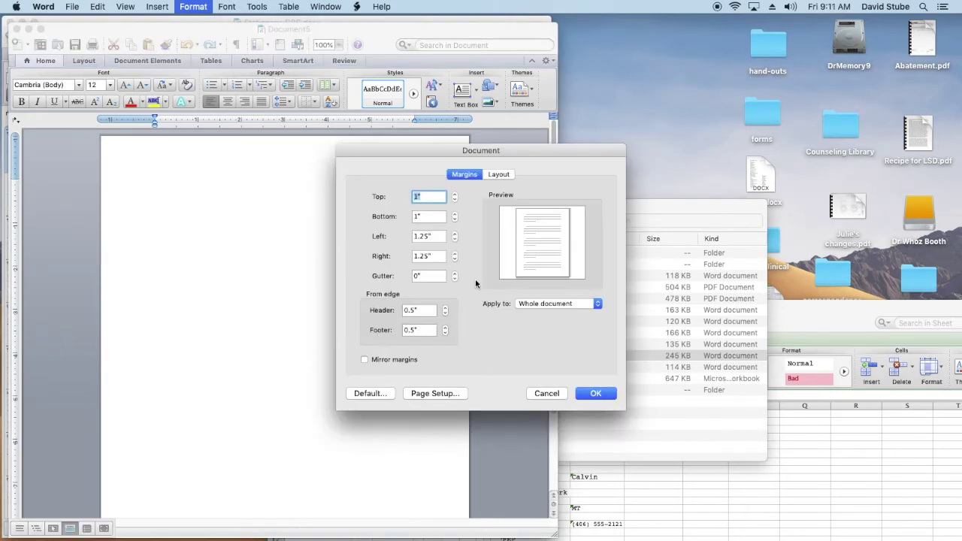
pyautogui.click(456, 201)
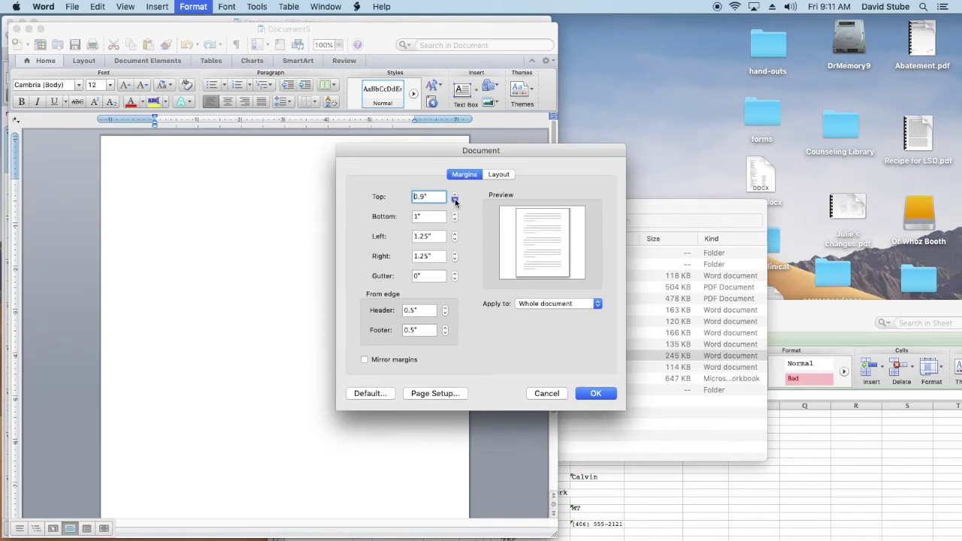
pyautogui.click(455, 202)
pyautogui.click(456, 202)
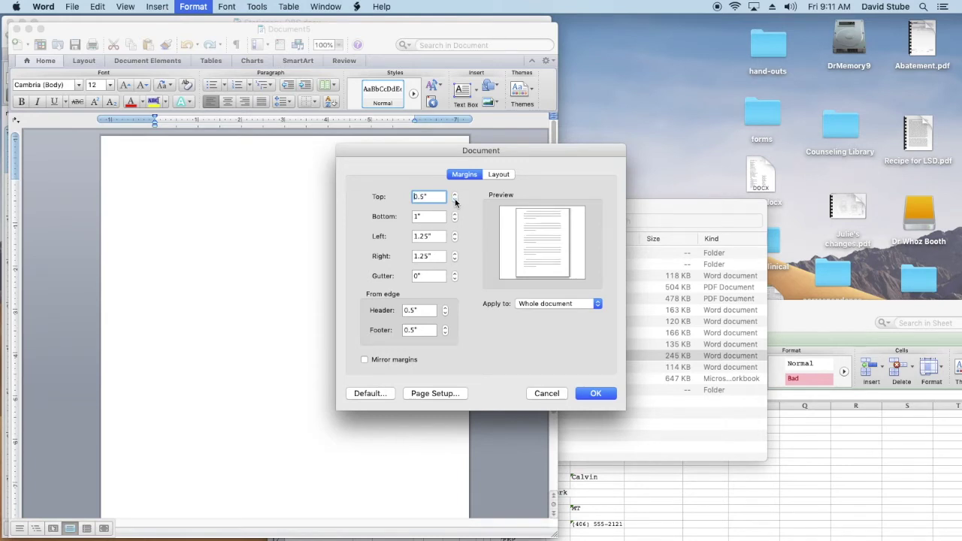
pyautogui.click(455, 219)
pyautogui.click(455, 220)
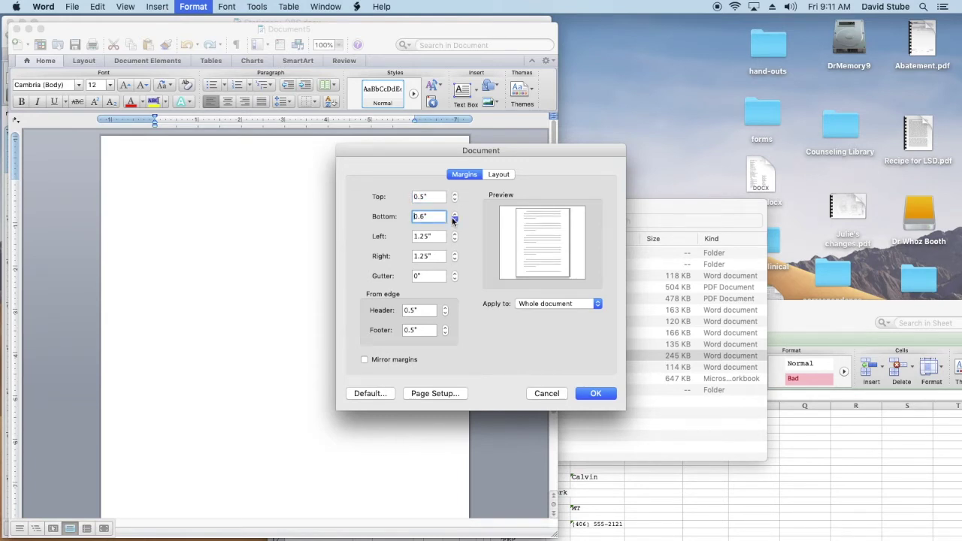
pyautogui.click(455, 240)
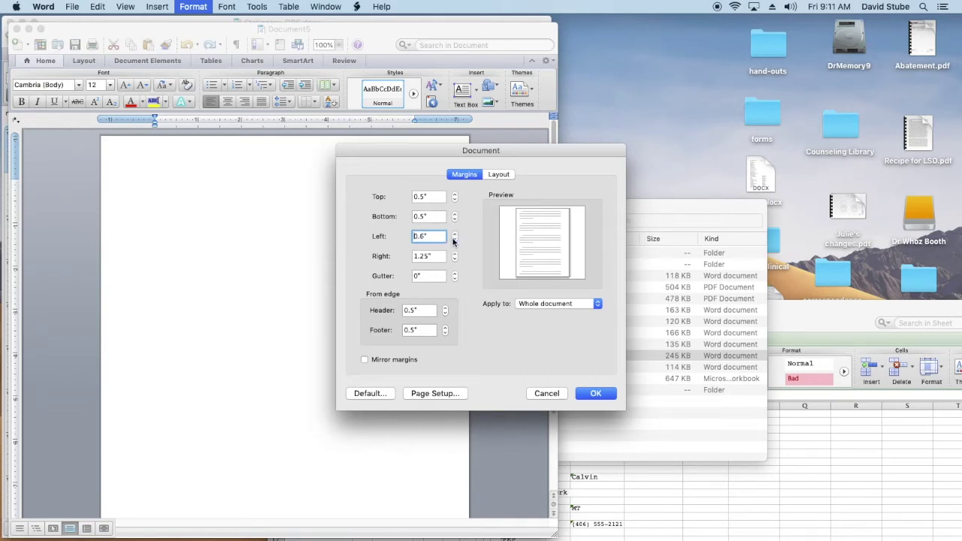
pyautogui.click(454, 240)
pyautogui.click(455, 259)
pyautogui.click(455, 259)
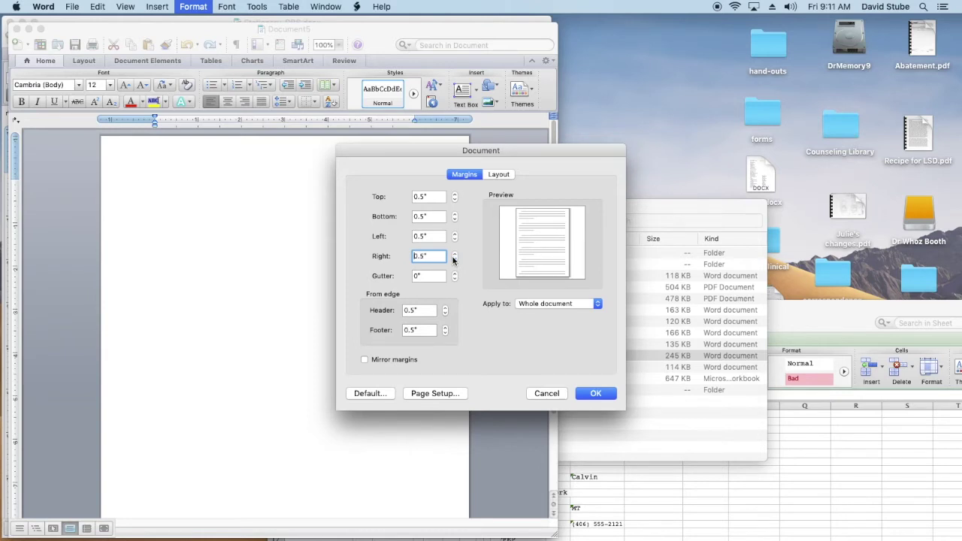
pyautogui.click(587, 394)
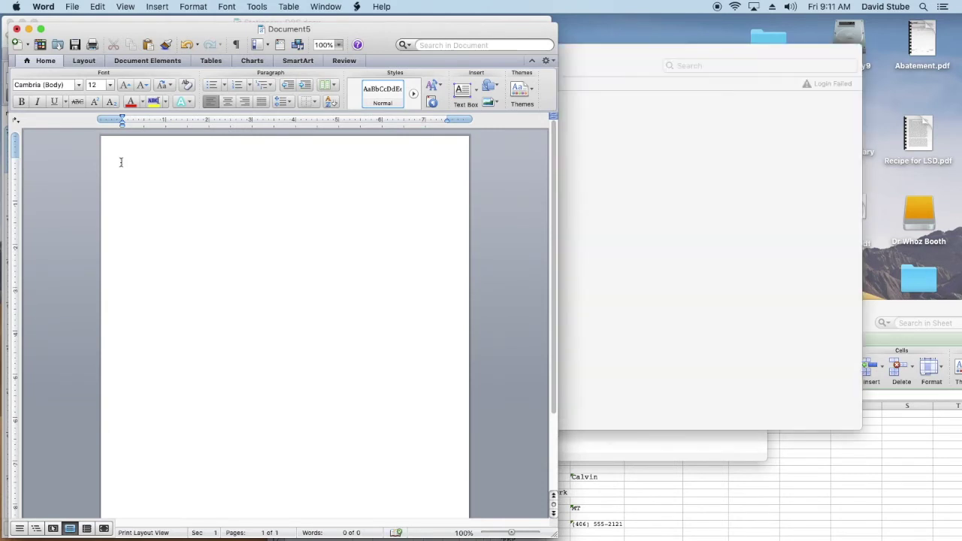
# - Paste the copied CMS1500 claim data, starting with the BCBS of Montana address, into the document
pyautogui.press('super+v')
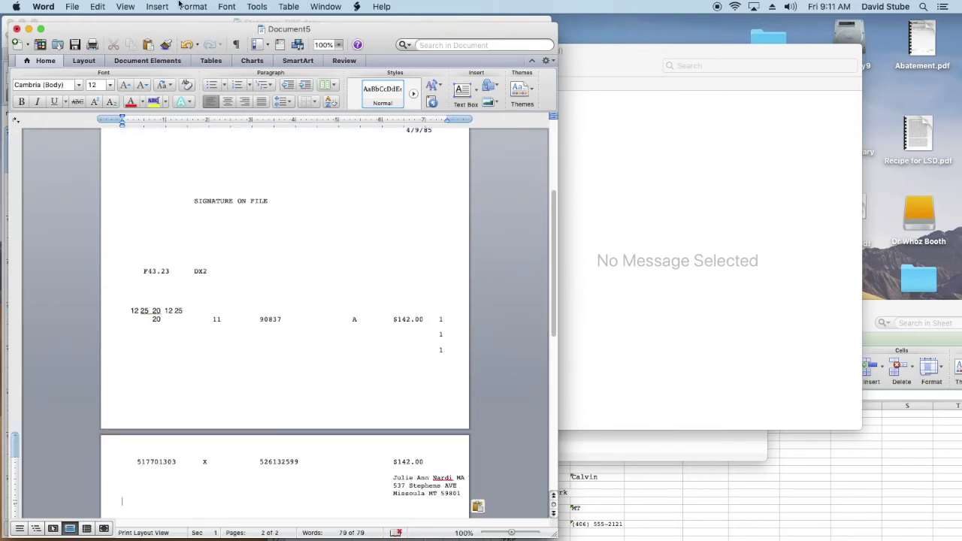
pyautogui.scroll(1, 328, 307)
pyautogui.scroll(1, 326, 326)
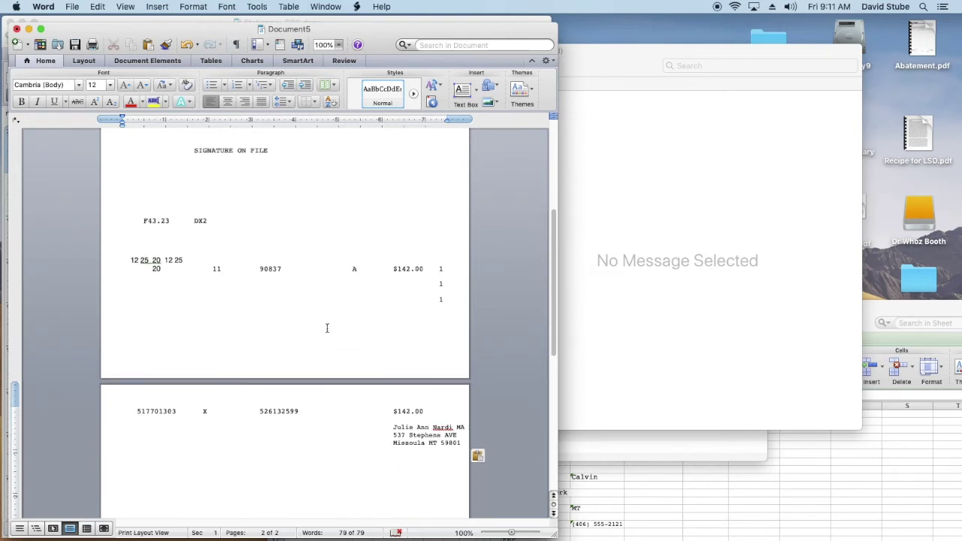
pyautogui.scroll(2, 327, 324)
pyautogui.scroll(3, 327, 324)
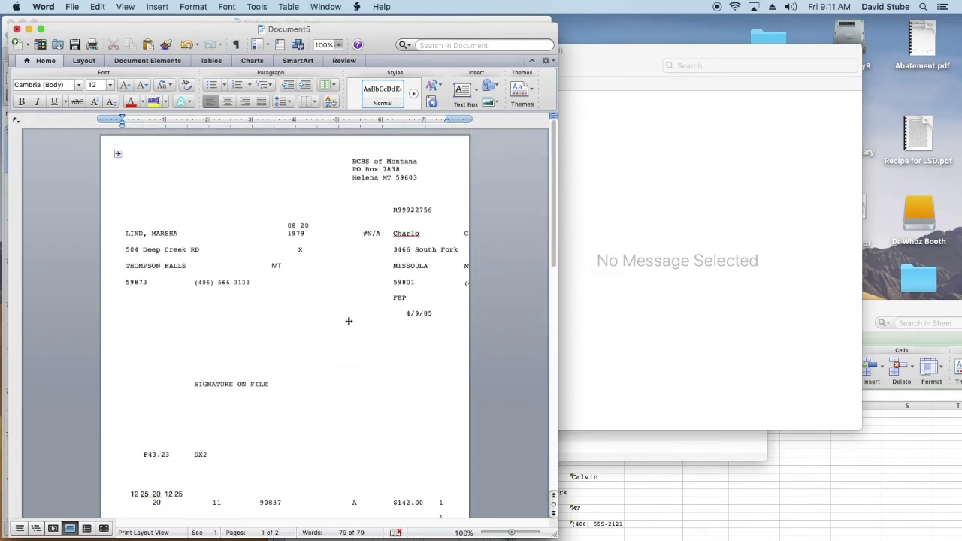
# - Save the claim document as 'Most, Valued 2' after declining to overwrite 'Most, Valued'
pyautogui.click(18, 30)
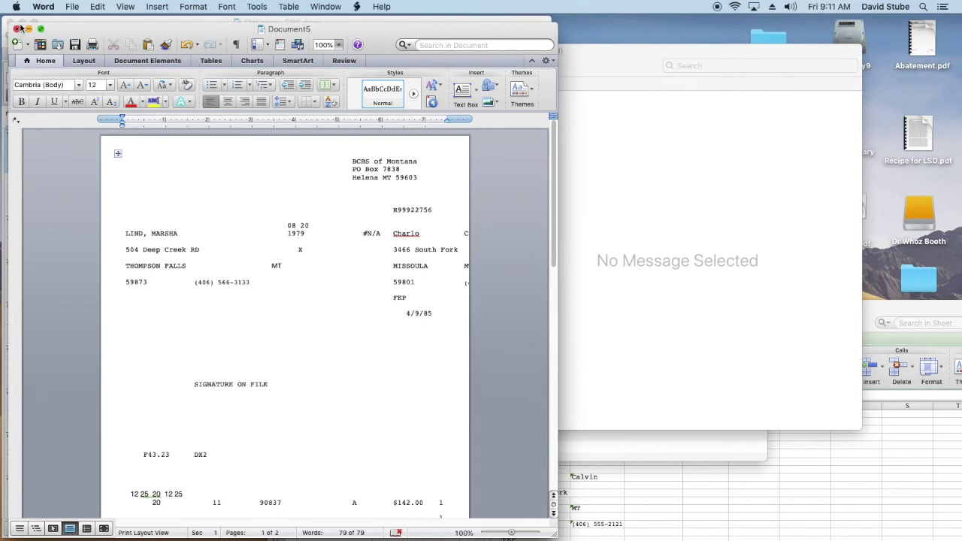
pyautogui.click(74, 6)
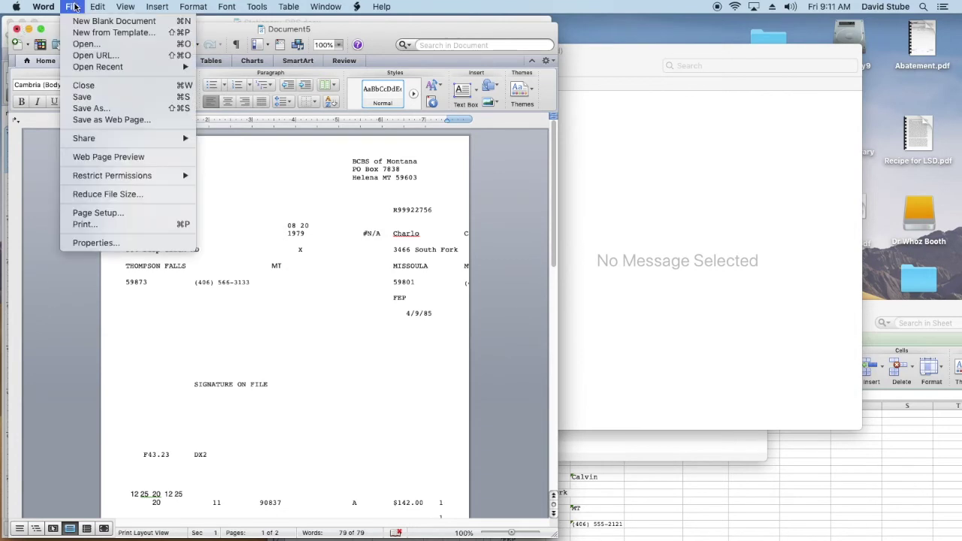
pyautogui.click(77, 111)
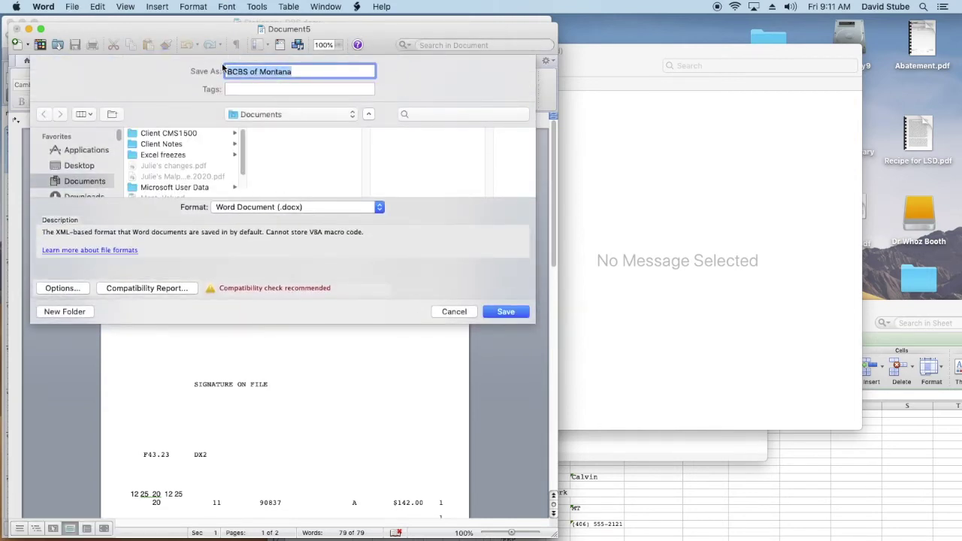
pyautogui.write('Va')
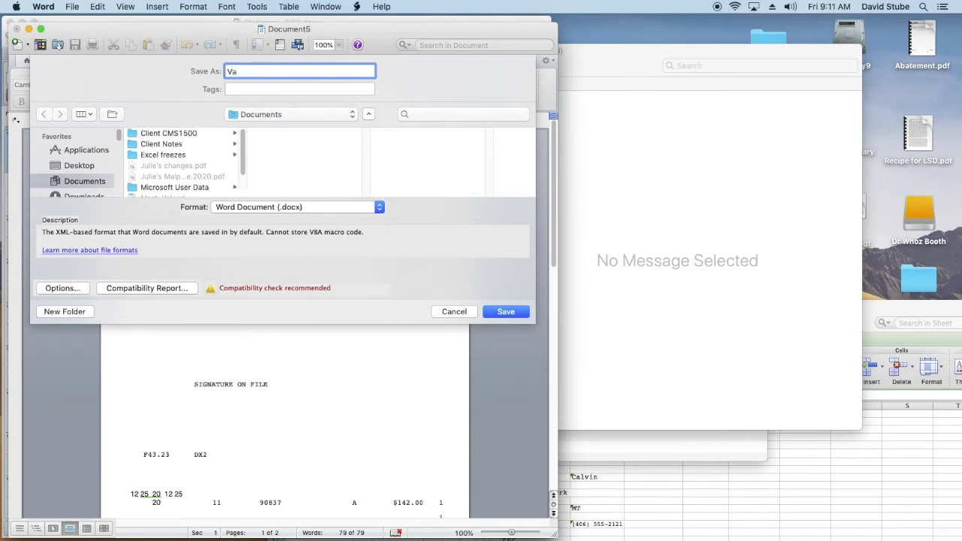
pyautogui.press('BackSpace')
pyautogui.press('BackSpace')
pyautogui.write('Most, Valued')
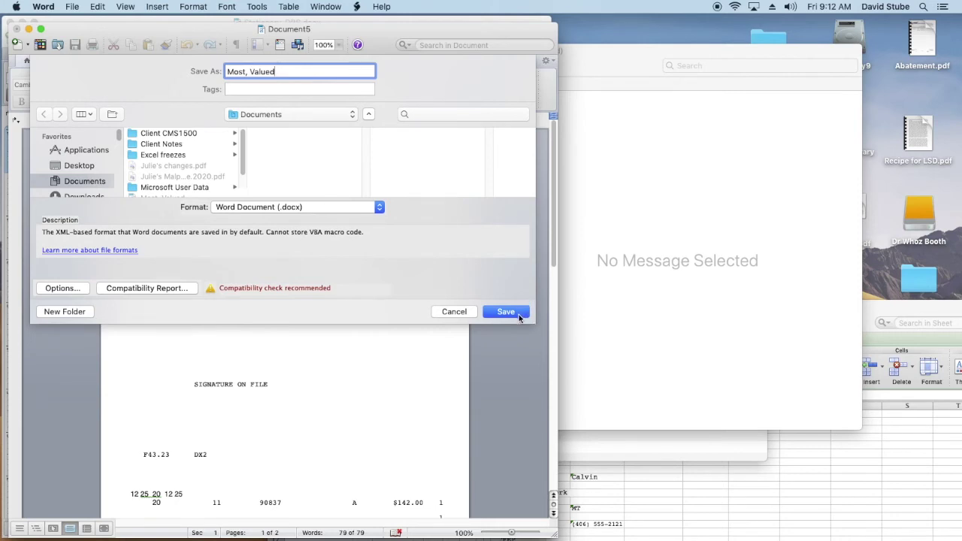
pyautogui.click(518, 317)
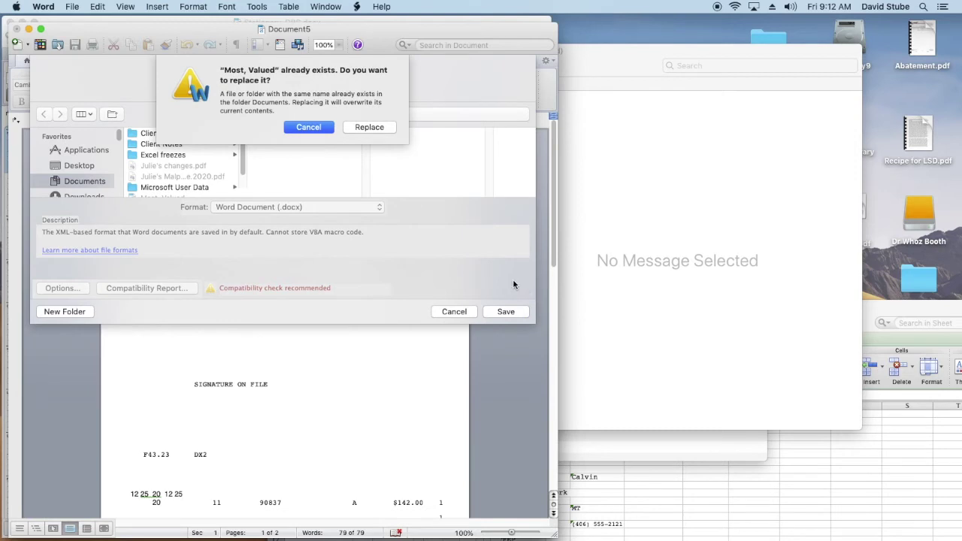
pyautogui.click(308, 127)
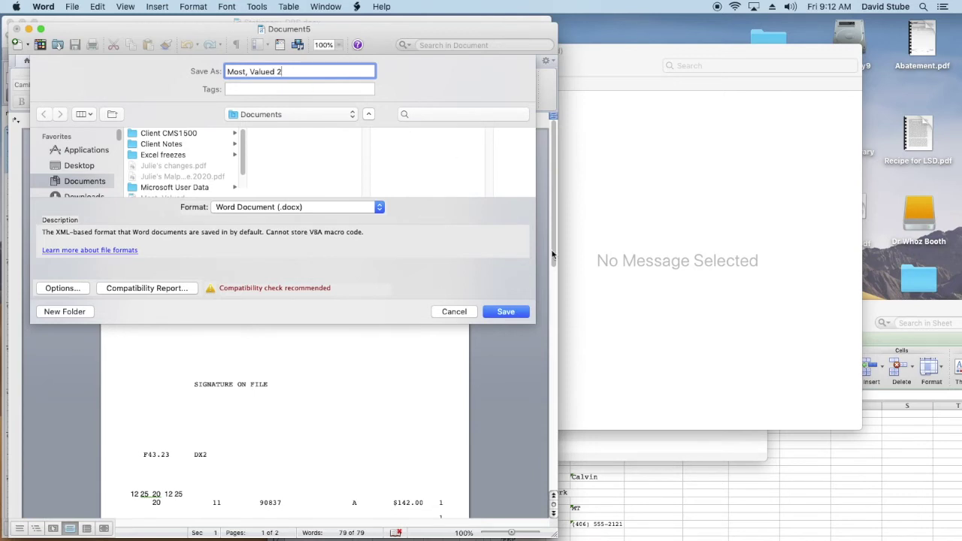
pyautogui.click(505, 311)
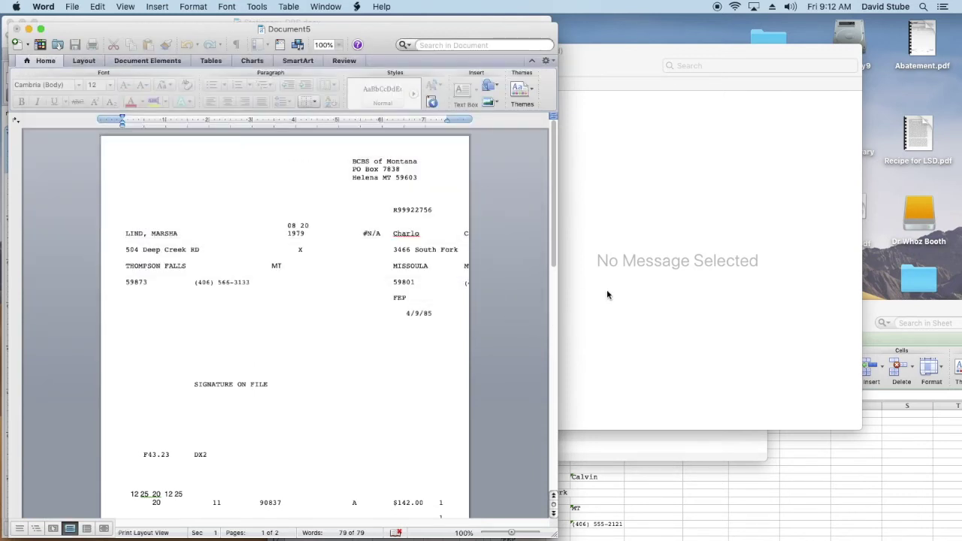
# - Close both Word documents and move the counselor workbook to the top-left of the screen
pyautogui.click(16, 30)
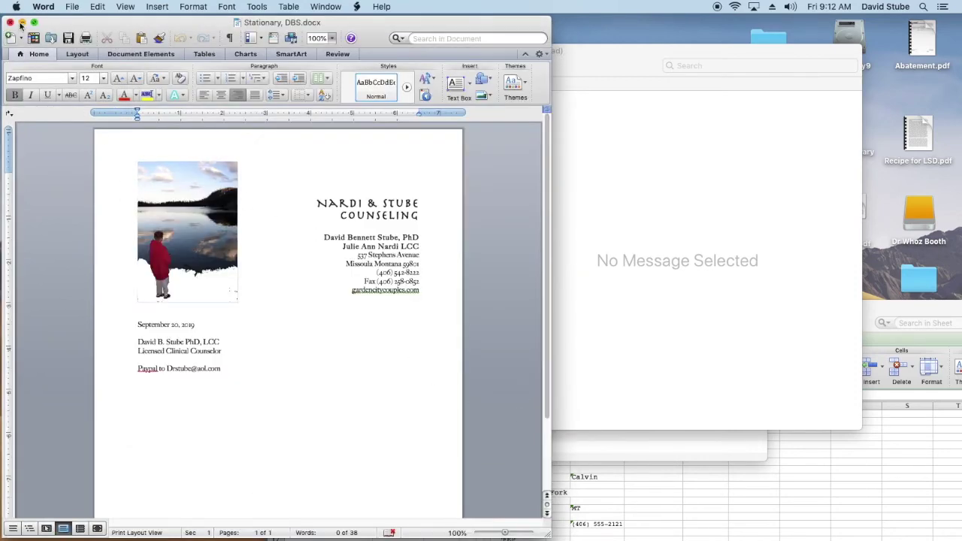
pyautogui.click(10, 22)
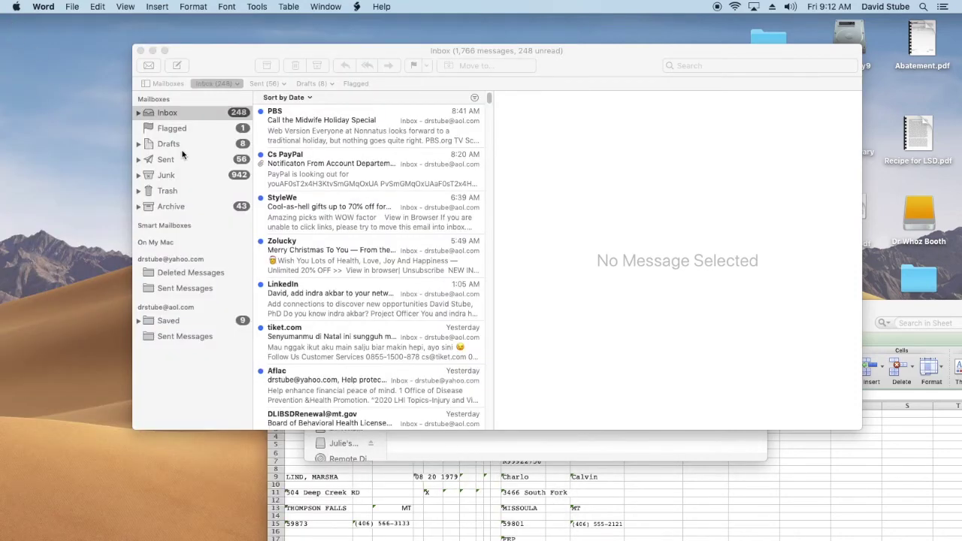
pyautogui.click(394, 498)
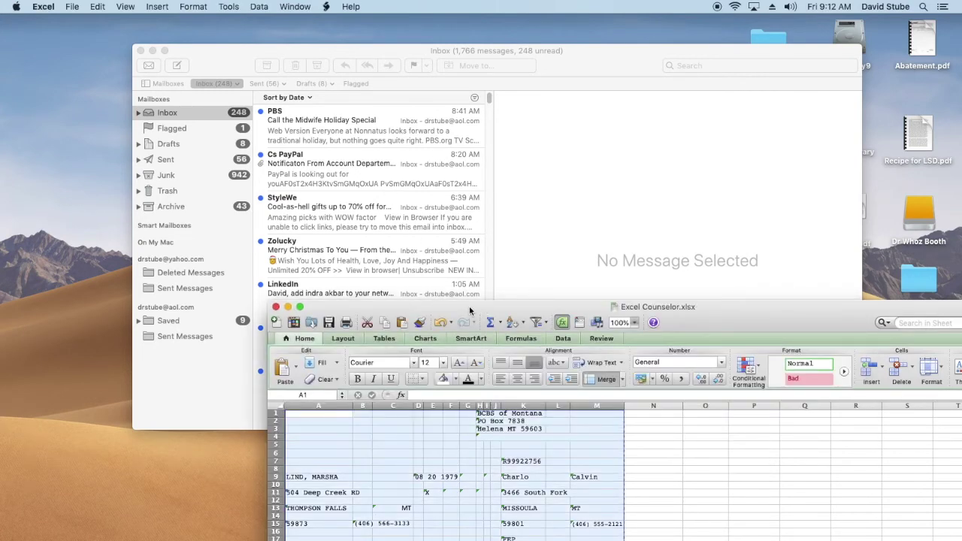
pyautogui.moveTo(469, 306); pyautogui.dragTo(305, 20)
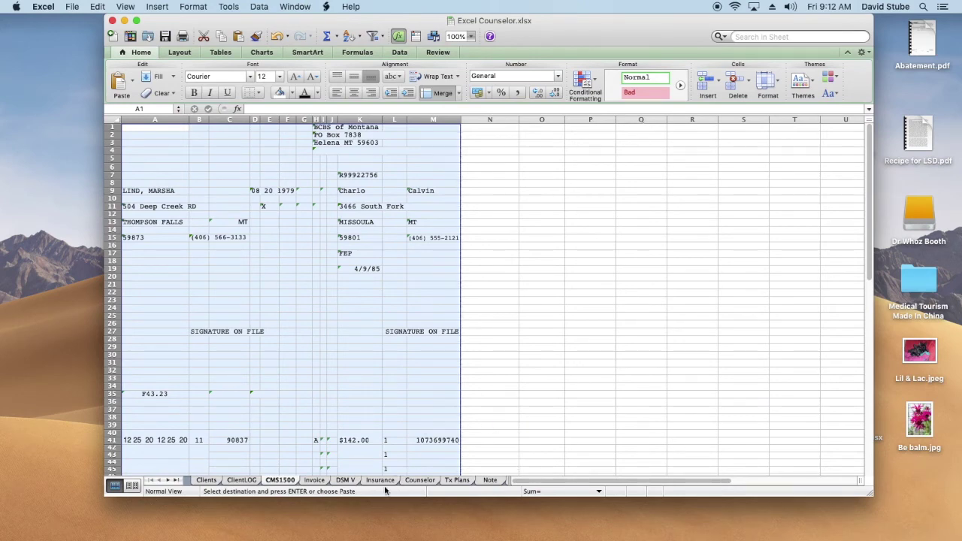
pyautogui.click(313, 482)
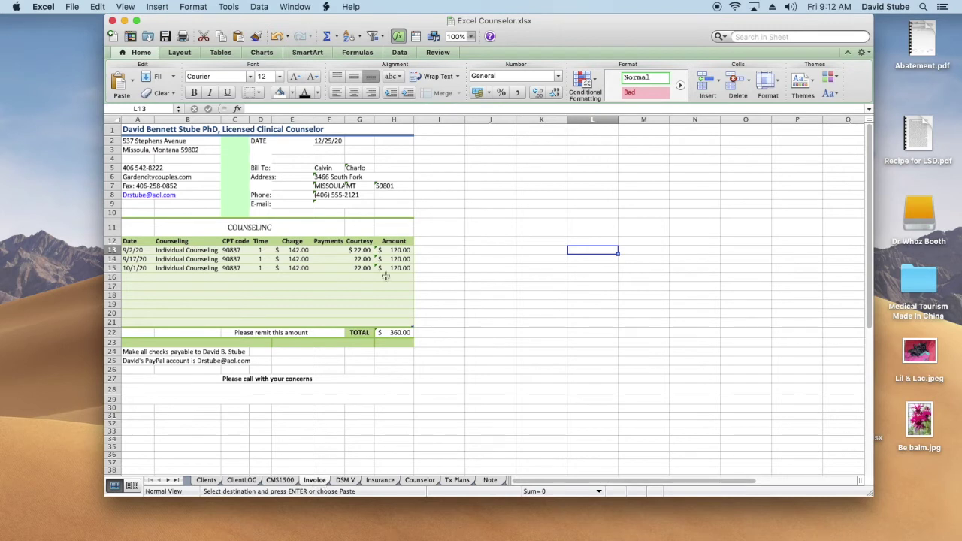
pyautogui.click(332, 167)
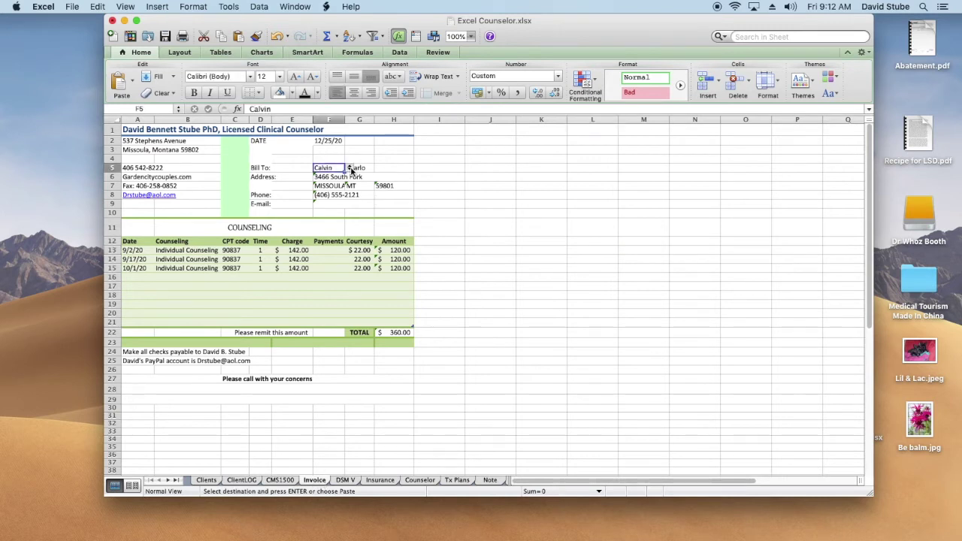
pyautogui.click(349, 168)
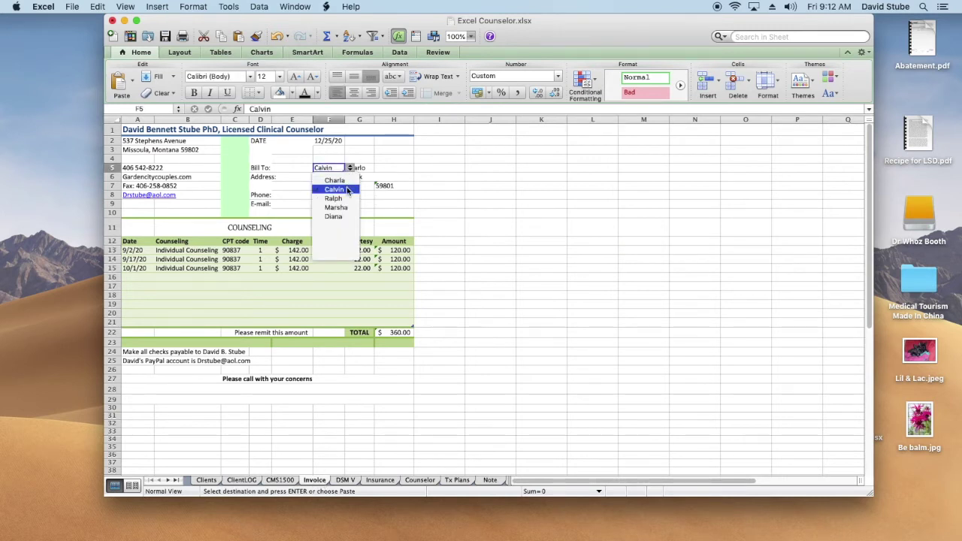
pyautogui.click(349, 190)
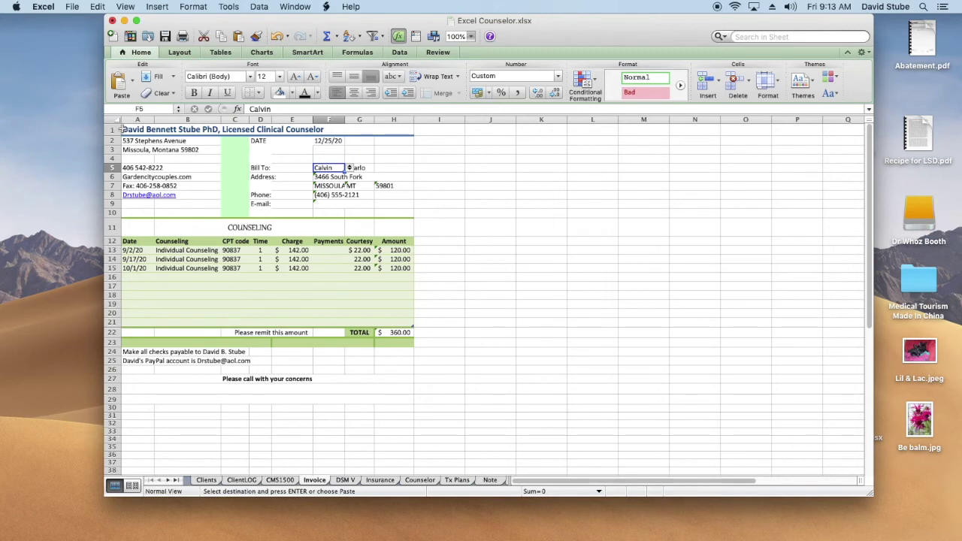
# - Select the whole filled invoice range on the Invoice sheet and copy it
pyautogui.click(127, 130)
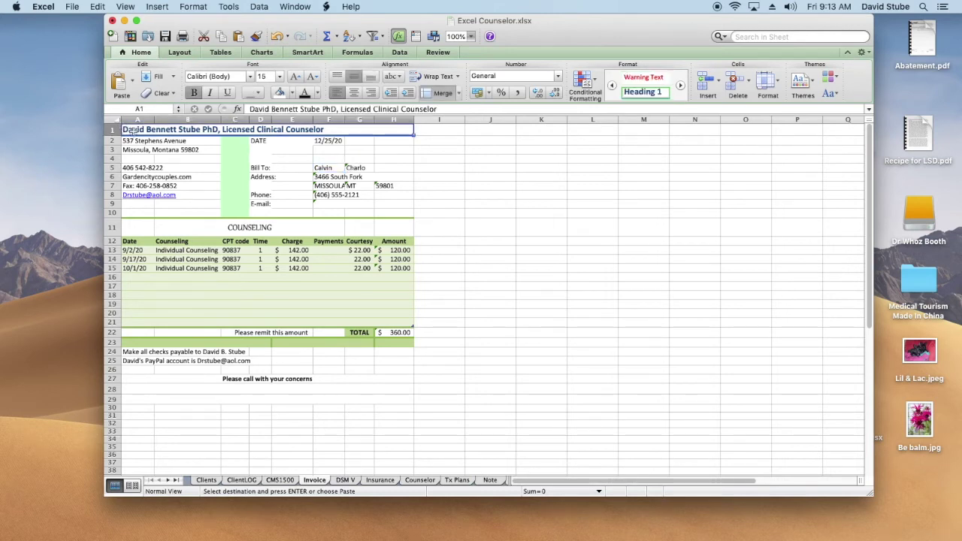
pyautogui.keyDown('shift'); pyautogui.click(391, 390); pyautogui.keyUp('shift')
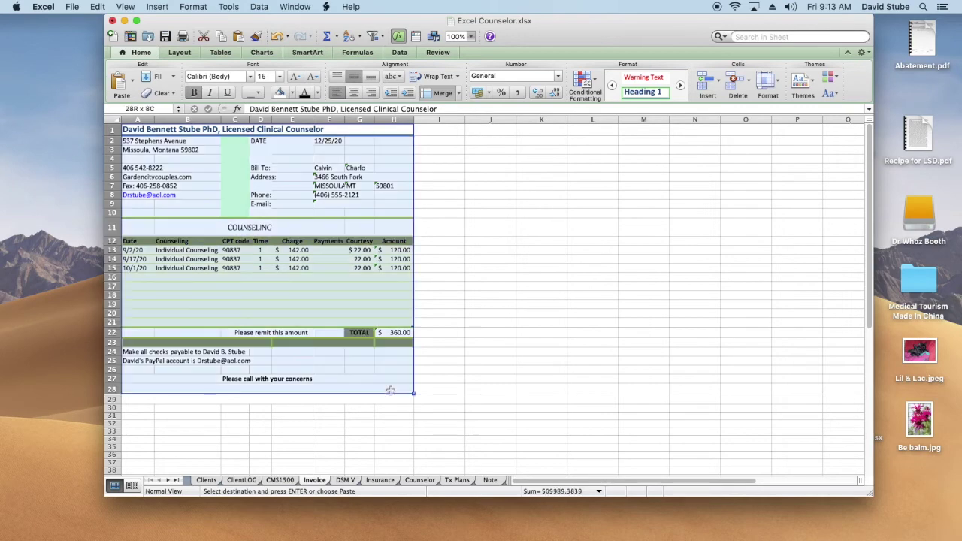
pyautogui.click(73, 6)
pyautogui.moveTo(98, 6)
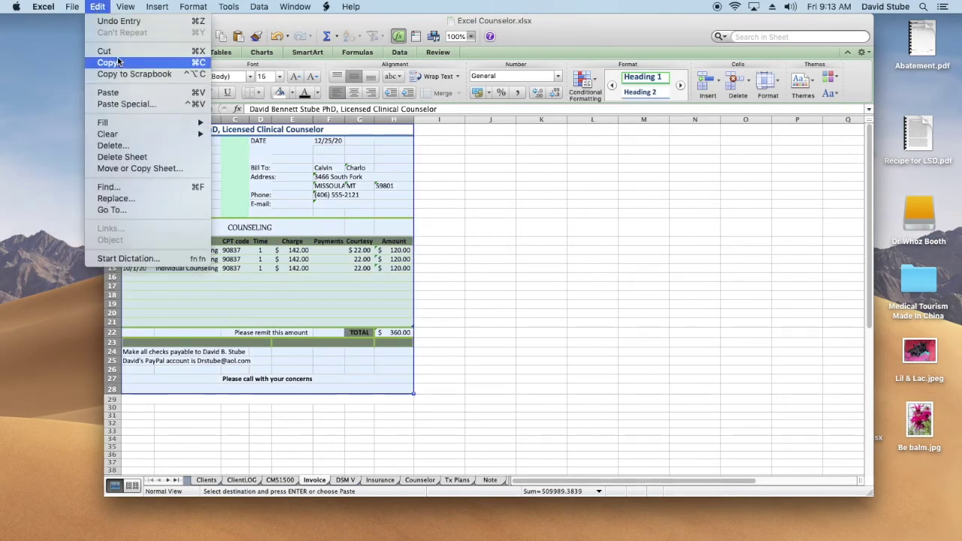
pyautogui.click(118, 62)
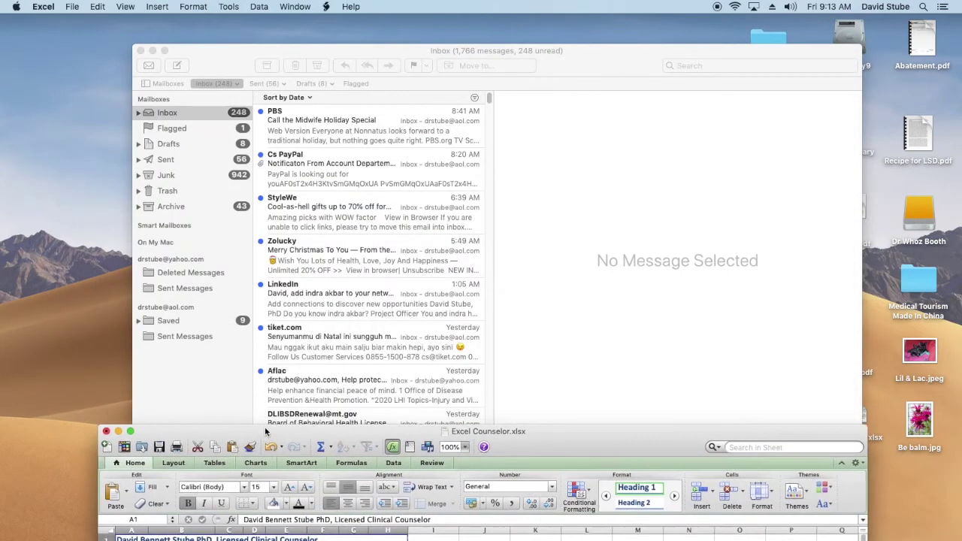
# - Close the Mail inbox and open Stationary, DBS.docx from Finder
pyautogui.click(141, 50)
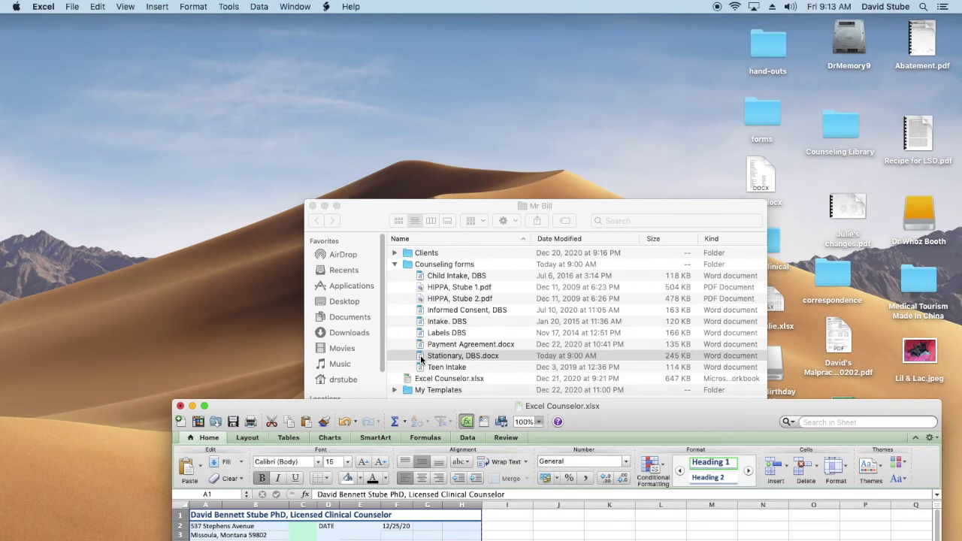
pyautogui.click(422, 360)
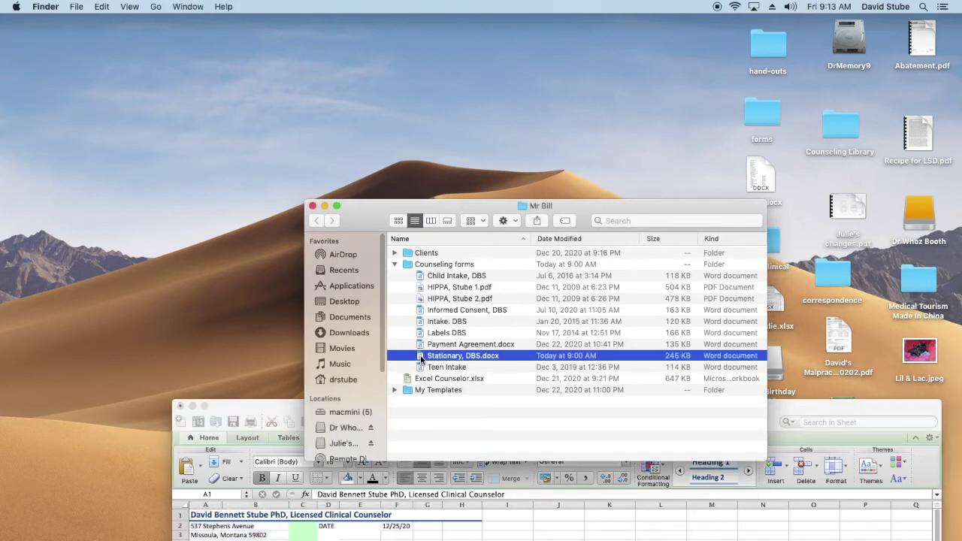
pyautogui.doubleClick(421, 357)
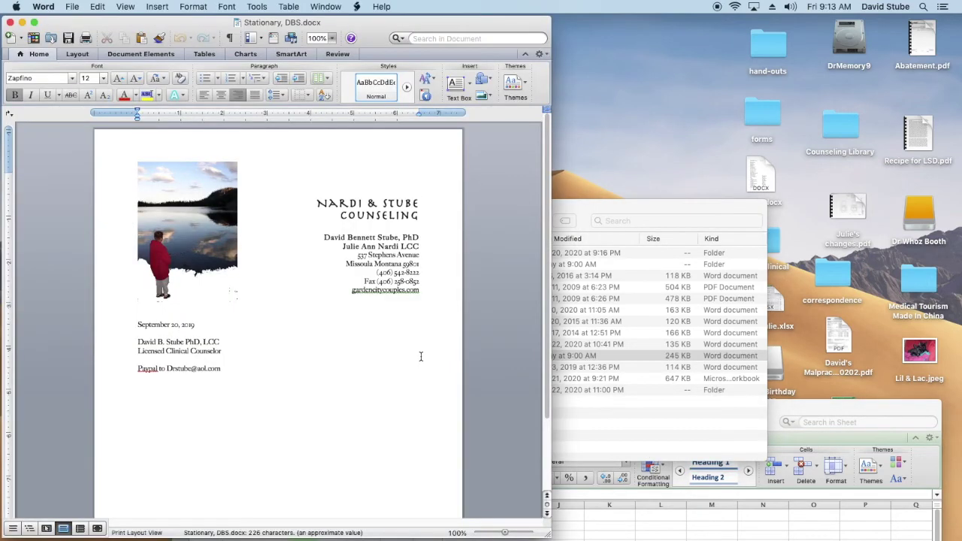
# - Replace the letterhead's date-to-Paypal lines with the pasted invoice table
pyautogui.moveTo(138, 323); pyautogui.dragTo(159, 459)
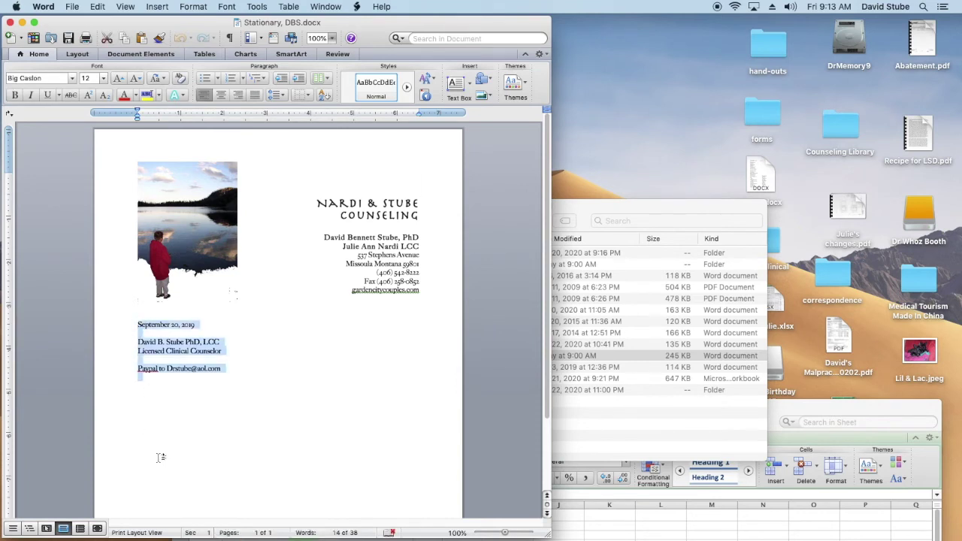
pyautogui.press('super+v')
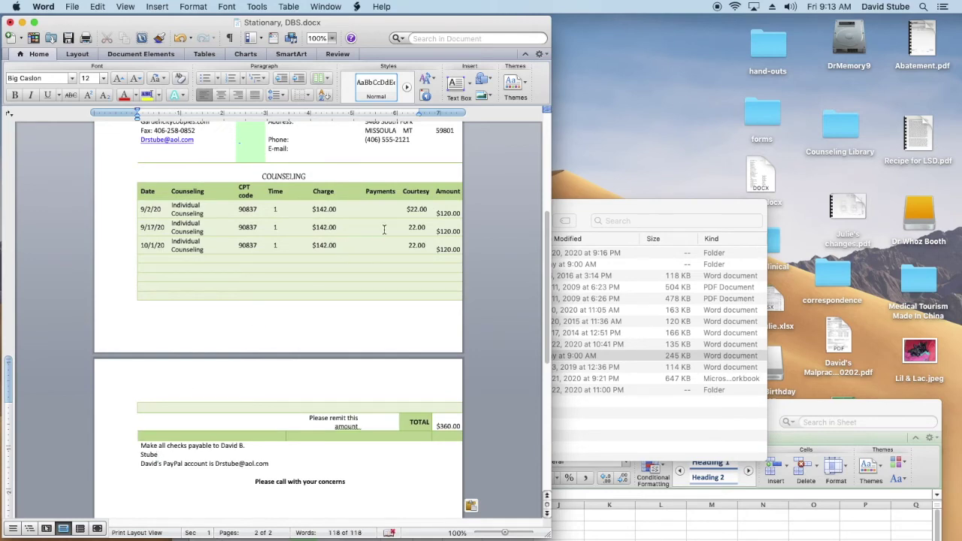
pyautogui.scroll(-1, 310, 345)
pyautogui.scroll(3, 308, 344)
pyautogui.scroll(2, 305, 342)
pyautogui.scroll(1, 305, 342)
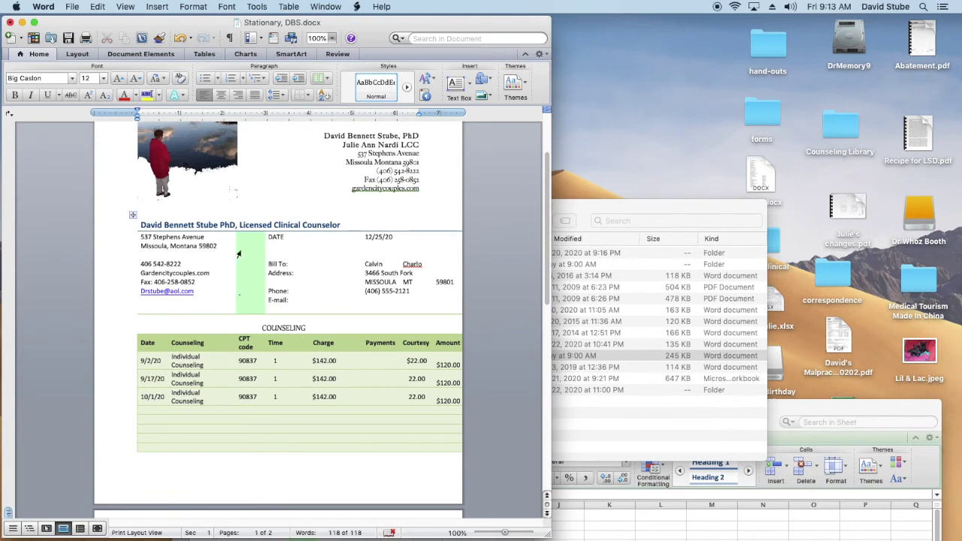
pyautogui.click(193, 8)
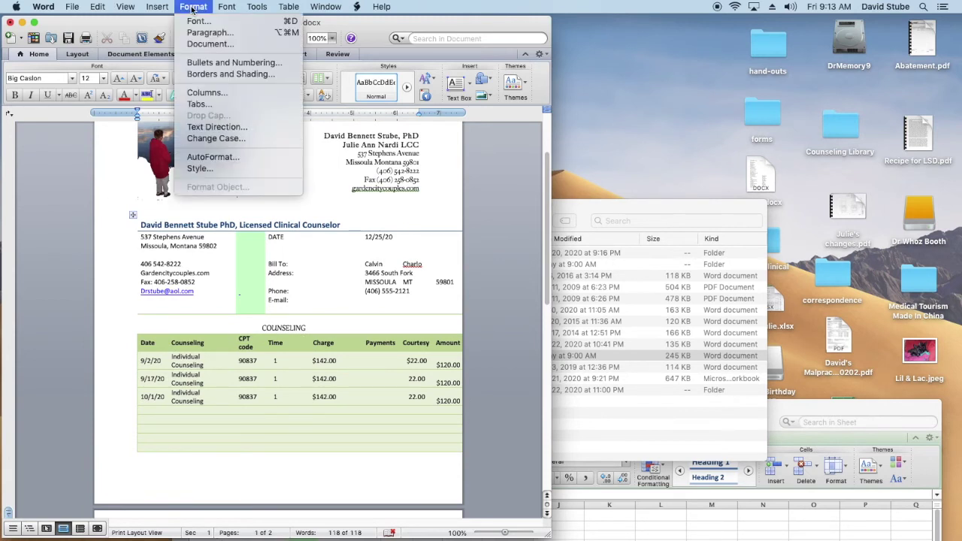
# - Set the letterhead document's left and right margins to 0.5 inch
pyautogui.click(189, 45)
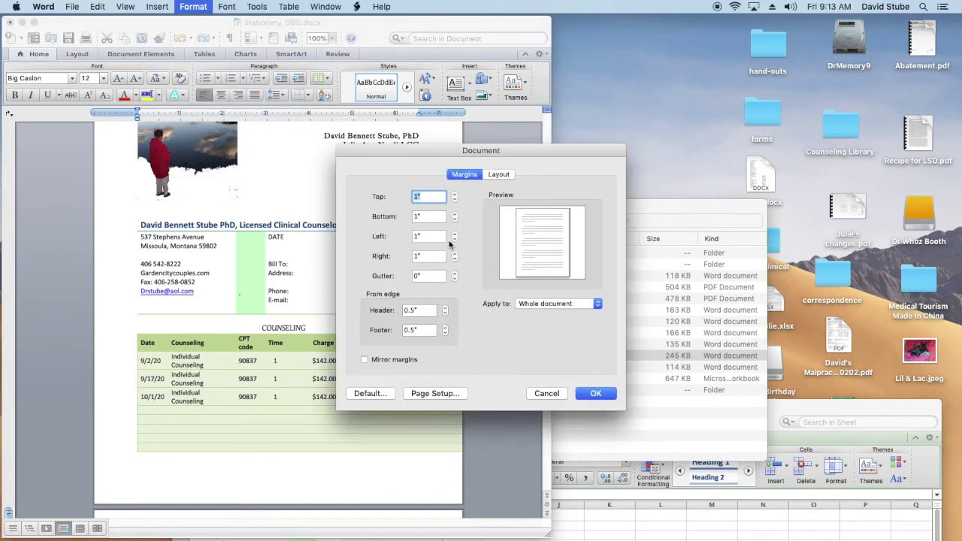
pyautogui.click(454, 240)
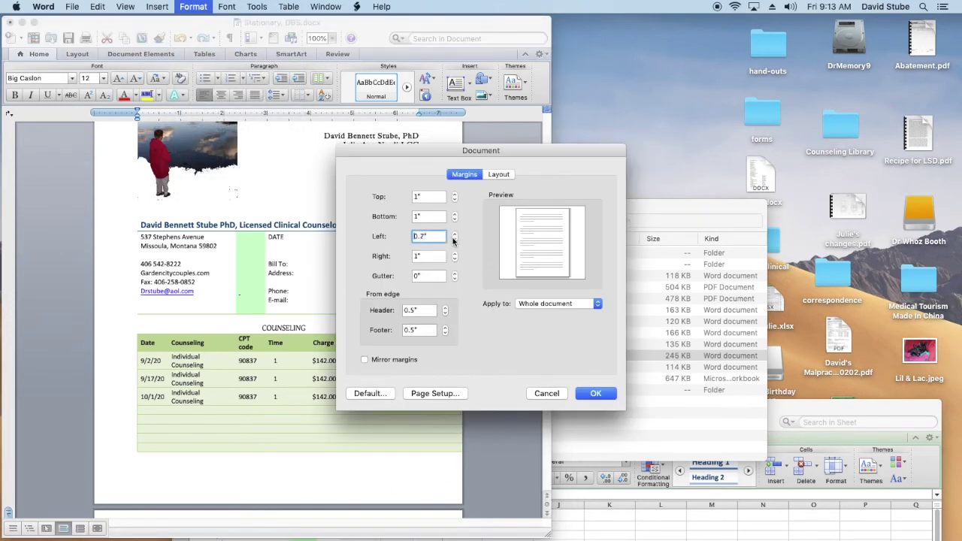
pyautogui.click(454, 240)
pyautogui.click(454, 259)
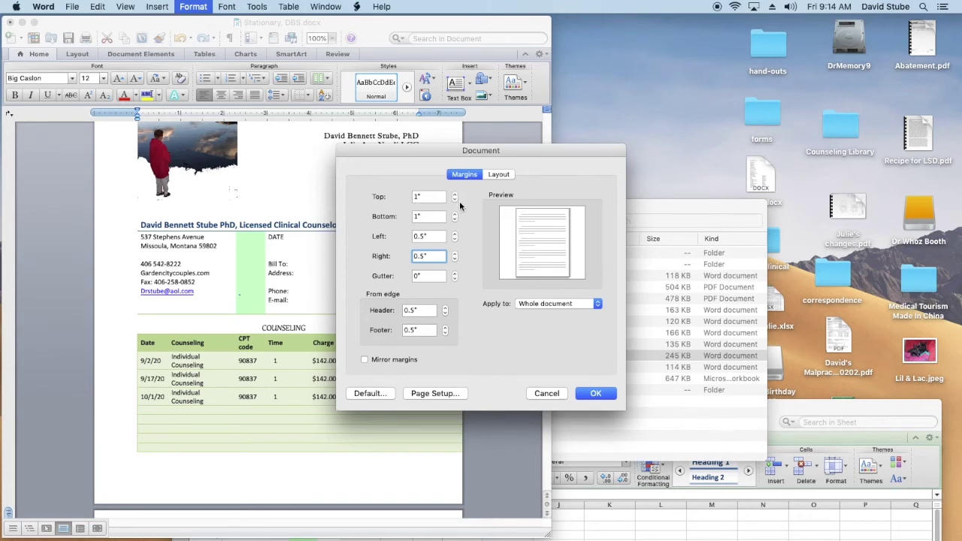
pyautogui.click(591, 397)
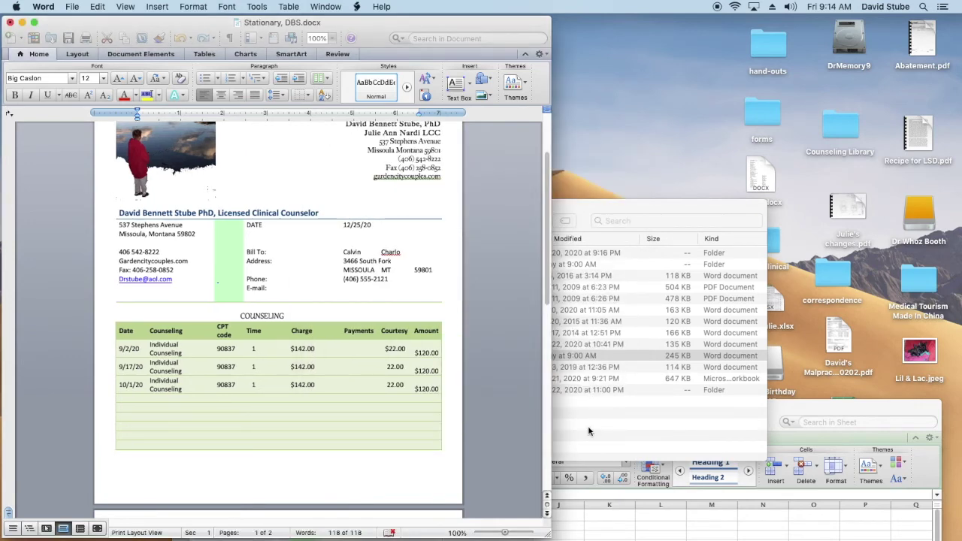
# - Review the two-page invoice layout, then close the stationery document
pyautogui.scroll(2, 368, 316)
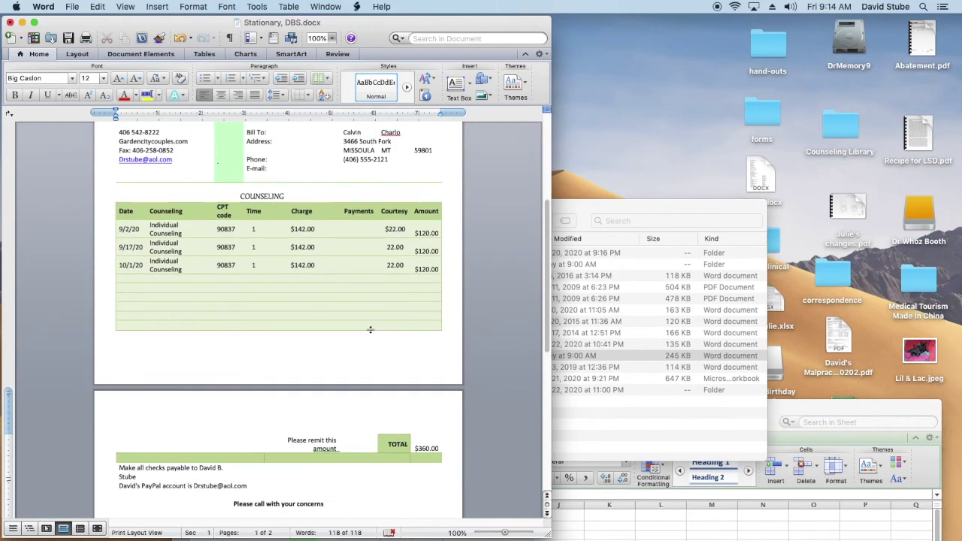
pyautogui.scroll(2, 370, 331)
pyautogui.scroll(2, 371, 348)
pyautogui.scroll(3, 371, 354)
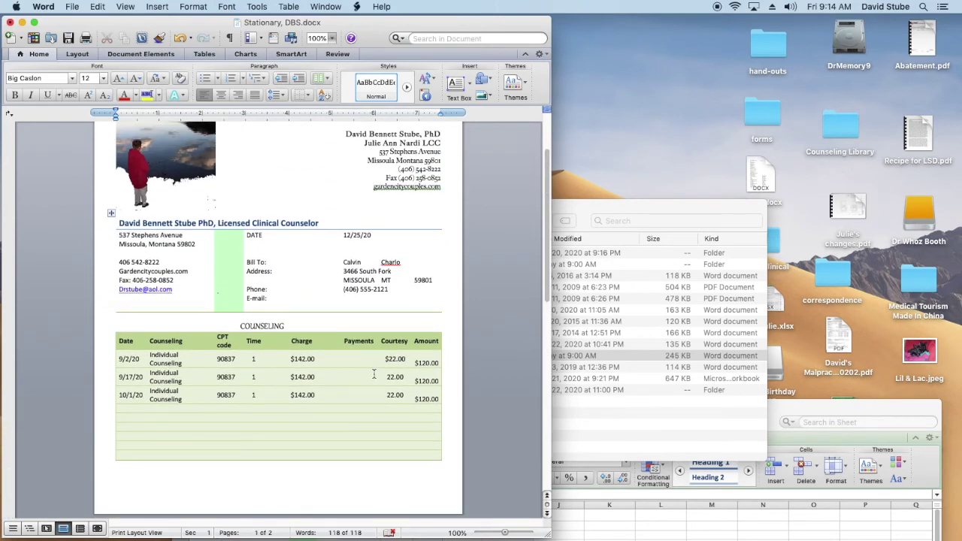
pyautogui.scroll(-3, 373, 374)
pyautogui.scroll(-2, 374, 373)
pyautogui.scroll(-2, 373, 376)
pyautogui.scroll(-1, 374, 384)
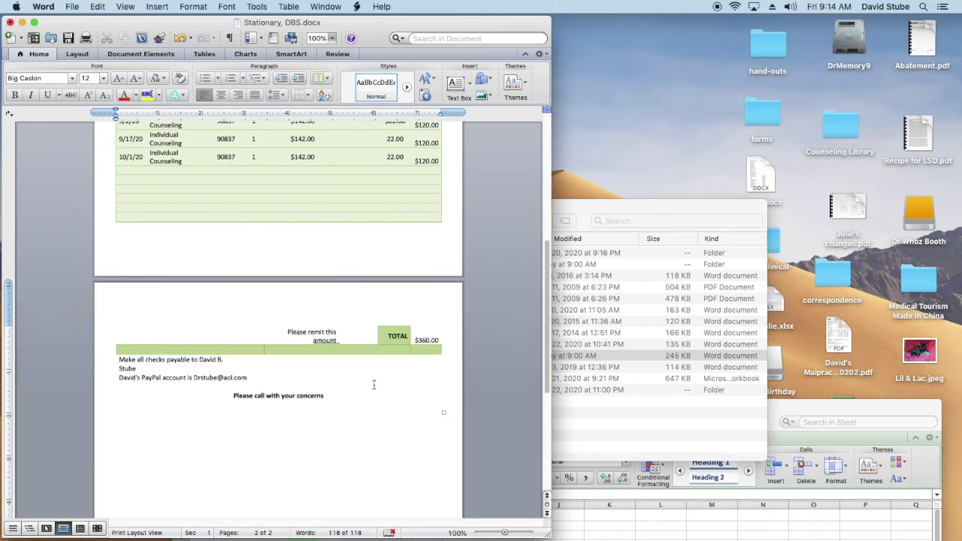
pyautogui.scroll(-1, 374, 385)
pyautogui.scroll(-2, 373, 385)
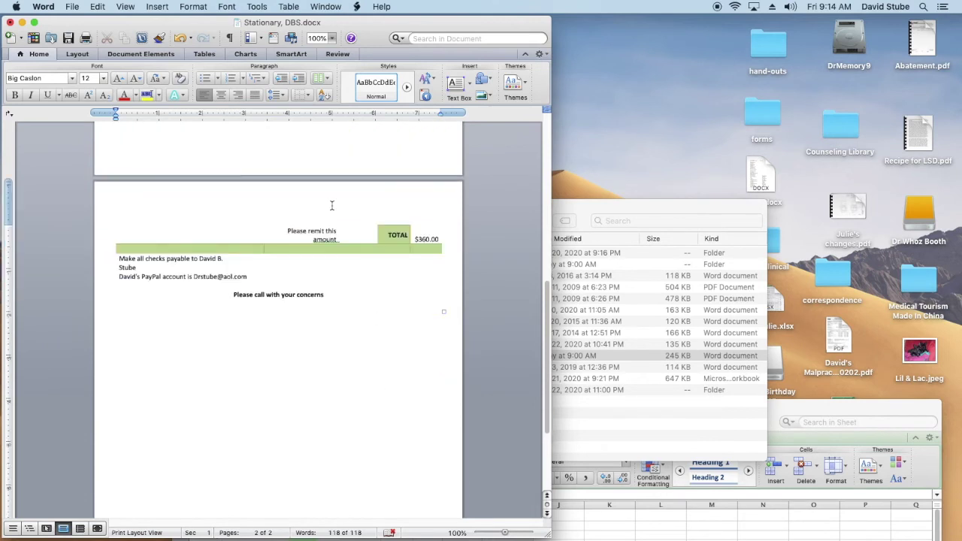
pyautogui.click(11, 24)
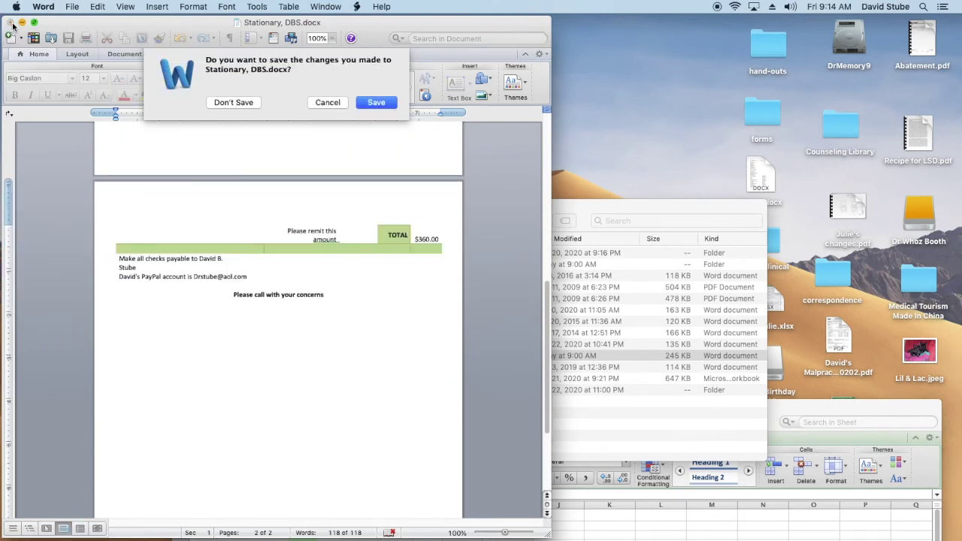
# - Discard the letterhead changes, then bring the Excel workbook up showing its Note sheet
pyautogui.click(234, 103)
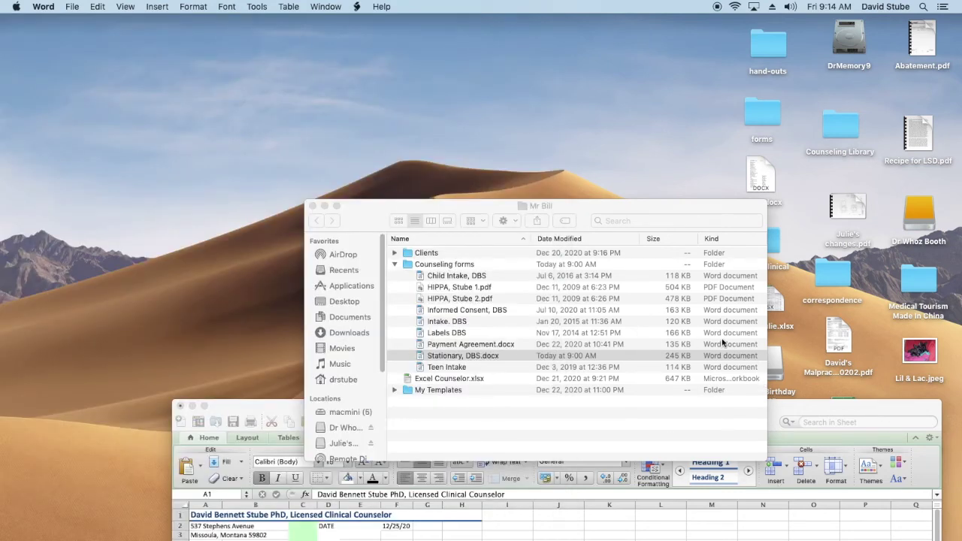
pyautogui.click(836, 403)
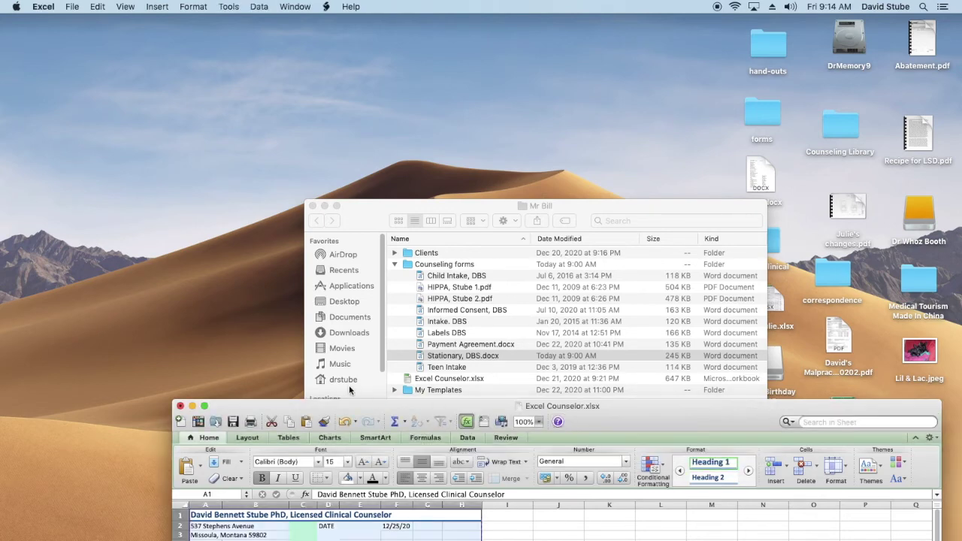
pyautogui.moveTo(328, 413); pyautogui.dragTo(263, 8)
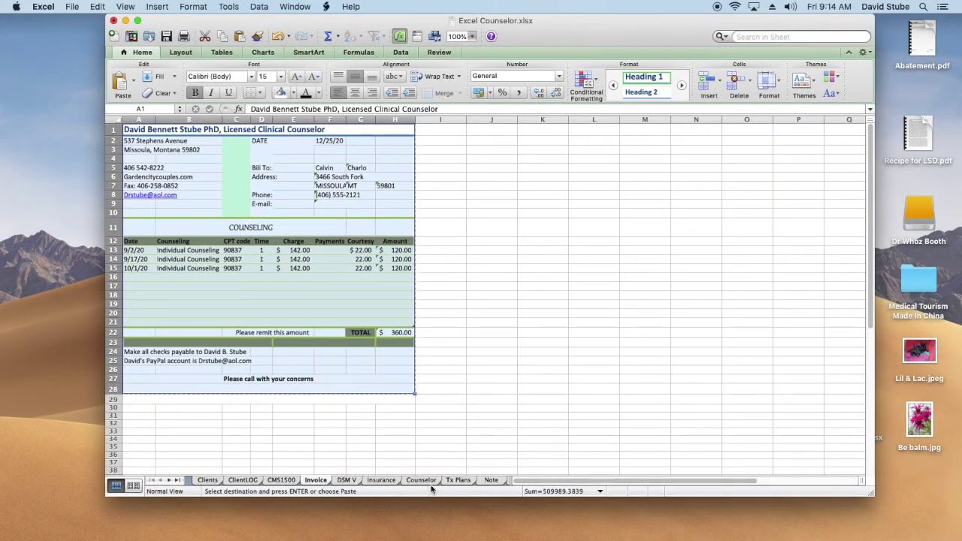
pyautogui.click(492, 480)
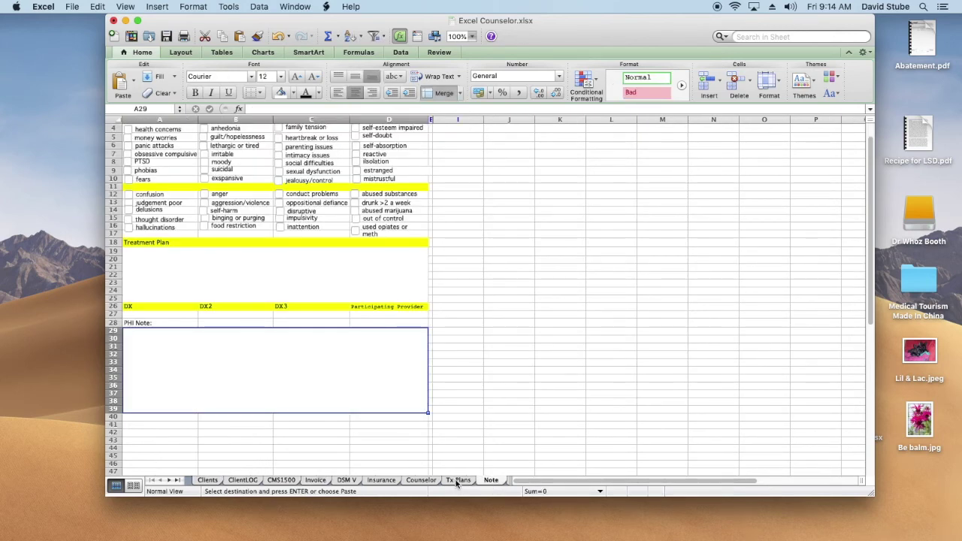
# - Browse the Tx Plans, Counselor, DSM V, Insurance, Clients and ClientLOG sheets
pyautogui.click(458, 481)
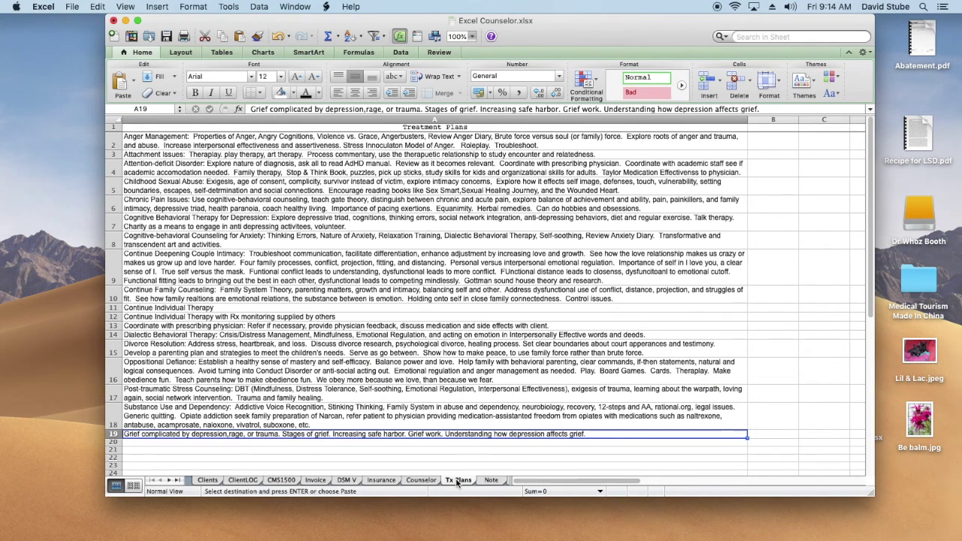
pyautogui.click(426, 482)
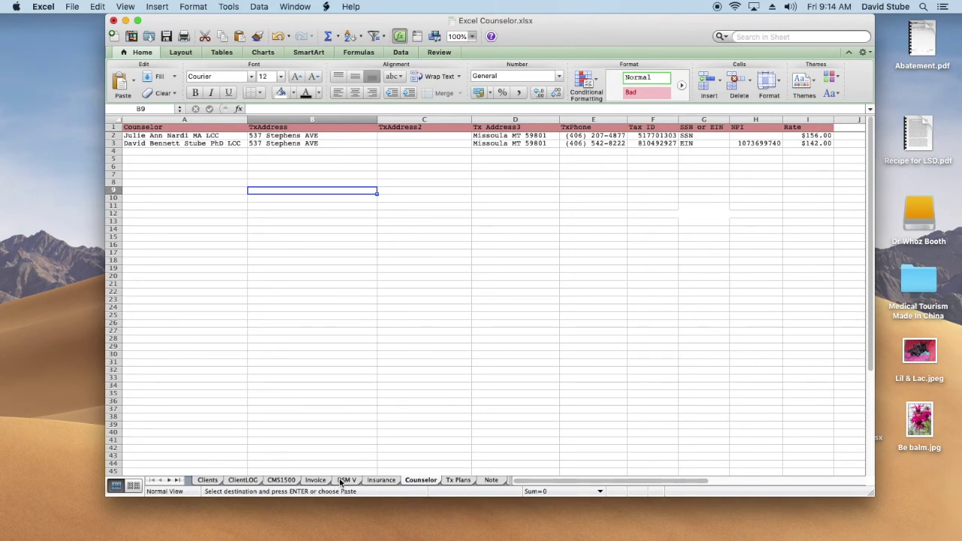
pyautogui.click(342, 482)
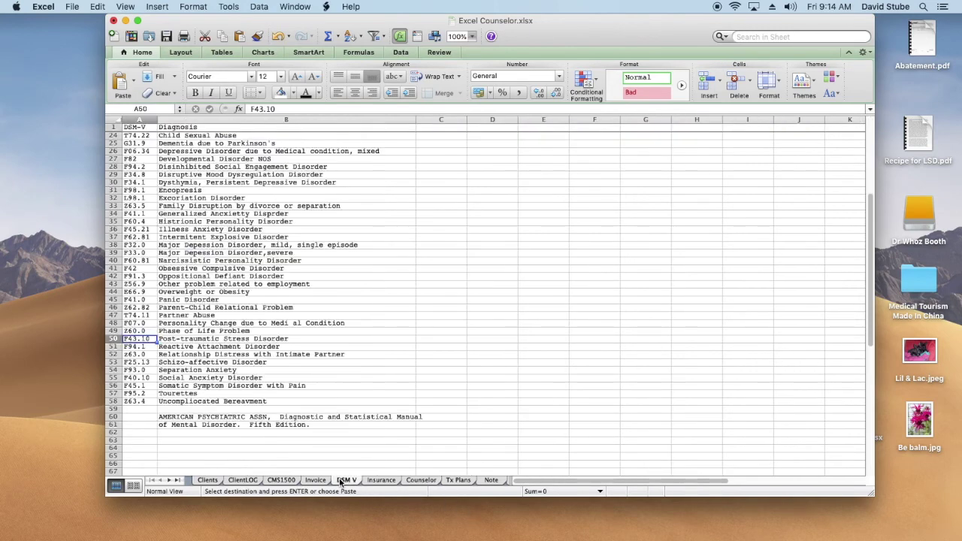
pyautogui.click(382, 481)
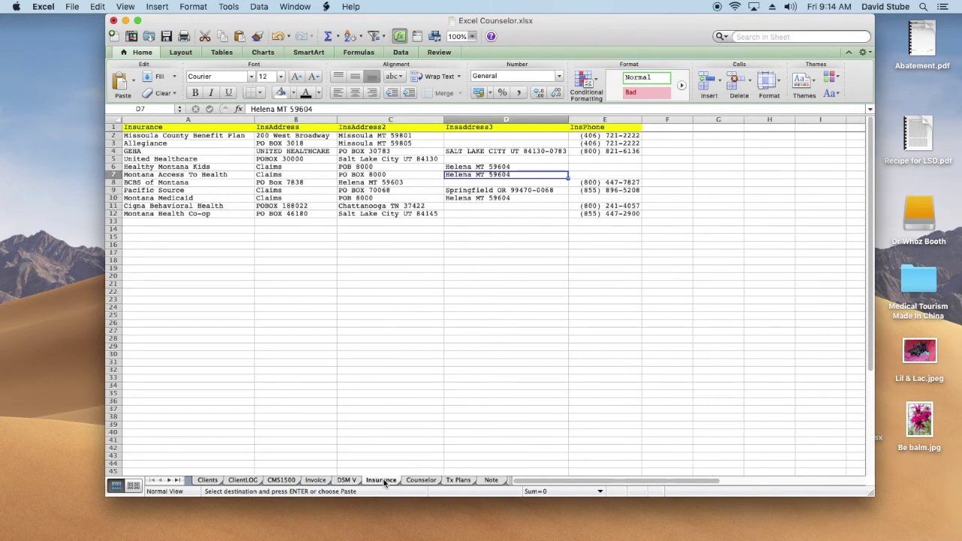
pyautogui.click(208, 481)
pyautogui.click(240, 483)
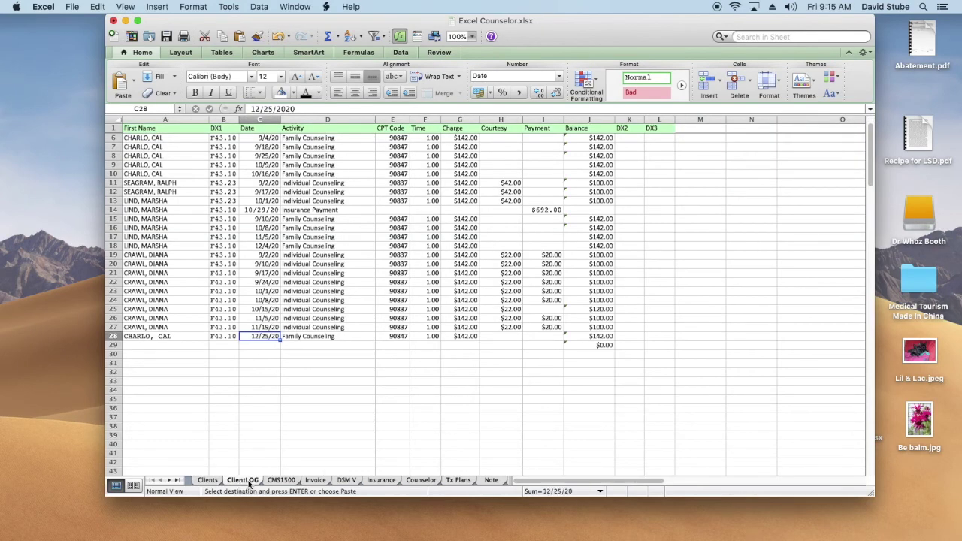
# - Revisit DSM V, Insurance and Counselor, then scroll the tabs and open the Lists sheet
pyautogui.click(348, 482)
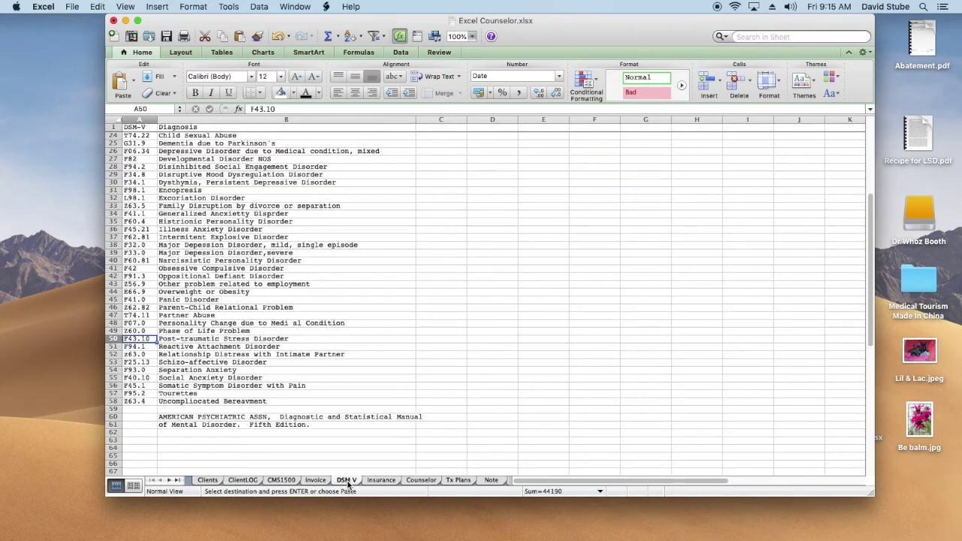
pyautogui.click(383, 482)
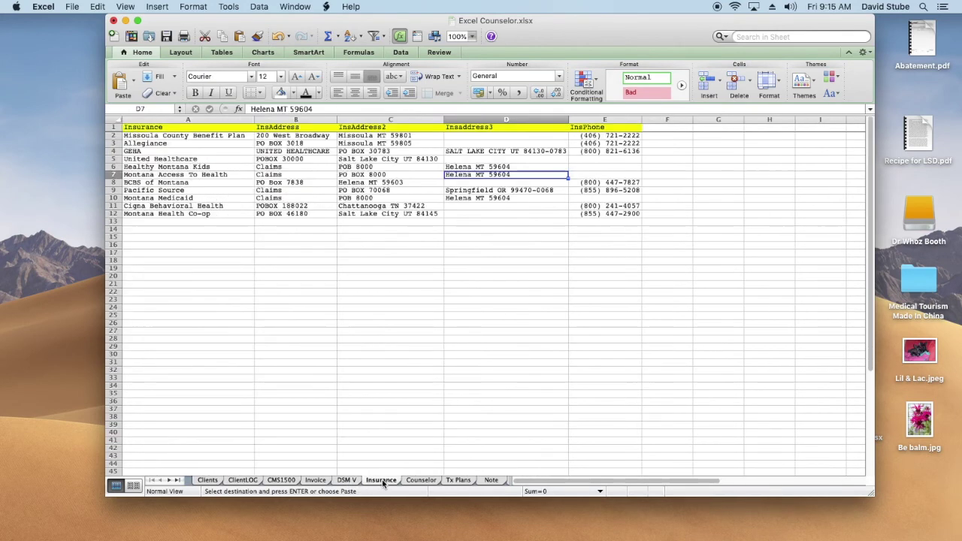
pyautogui.click(424, 482)
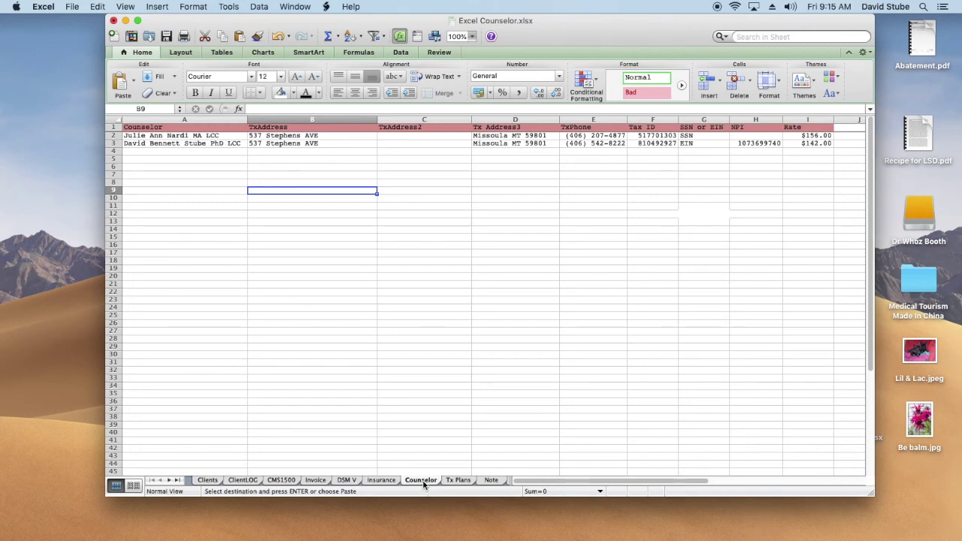
pyautogui.click(178, 482)
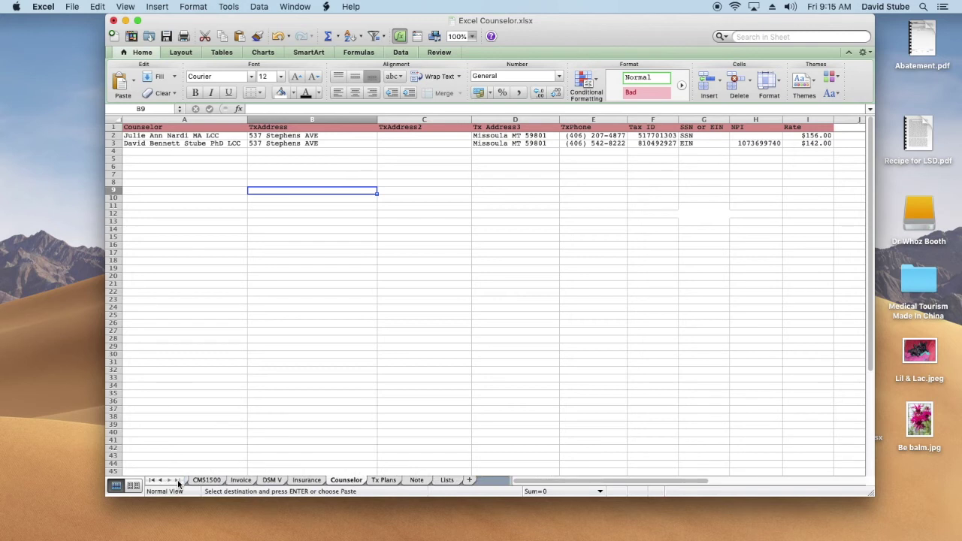
pyautogui.click(446, 480)
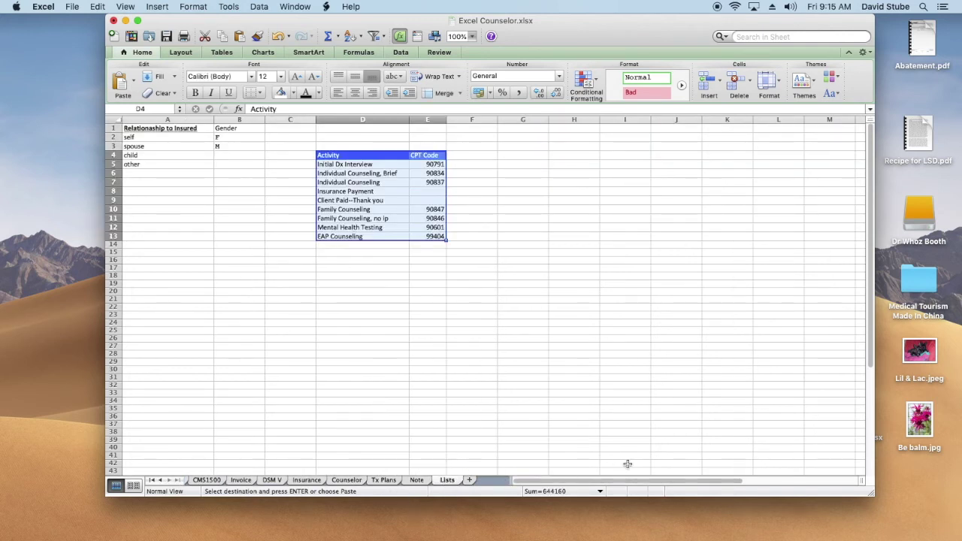
# - Scroll across the Lists sheet columns, then cancel closing the Excel Counselor workbook
pyautogui.click(769, 481)
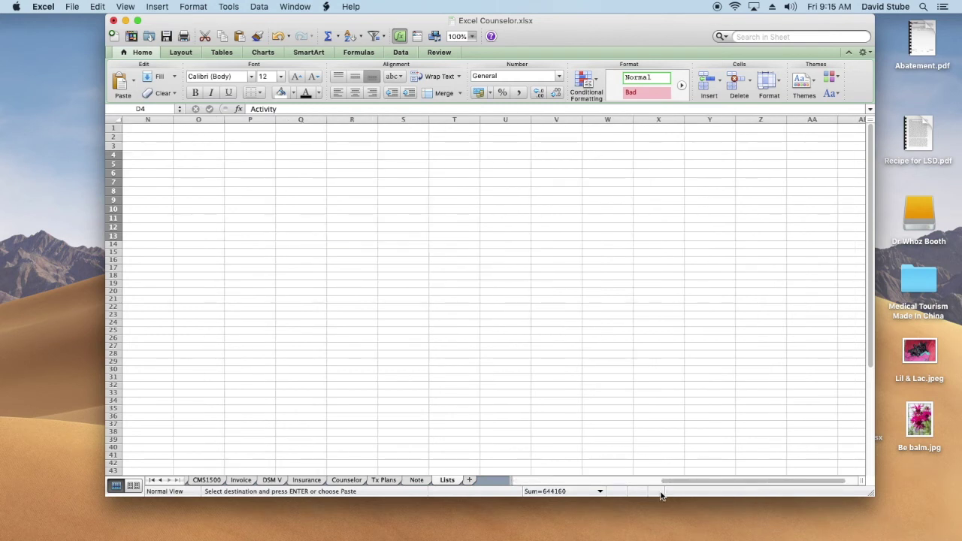
pyautogui.click(624, 481)
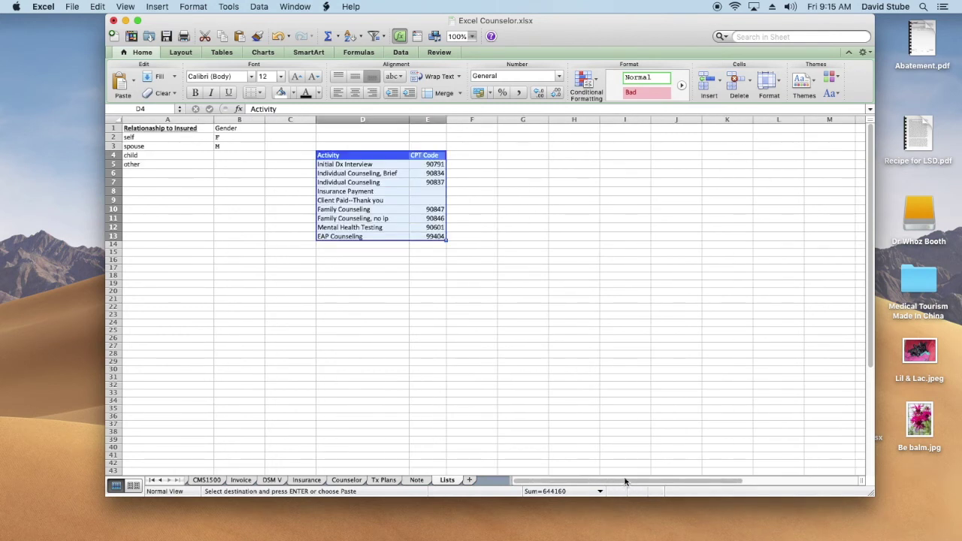
pyautogui.scroll(-1, 489, 357)
pyautogui.scroll(1, 489, 356)
pyautogui.click(114, 20)
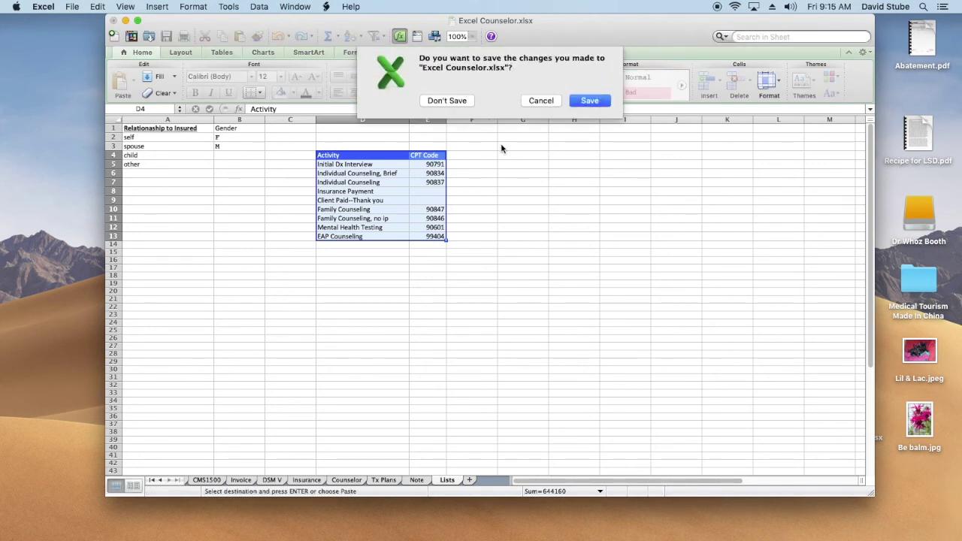
pyautogui.click(541, 101)
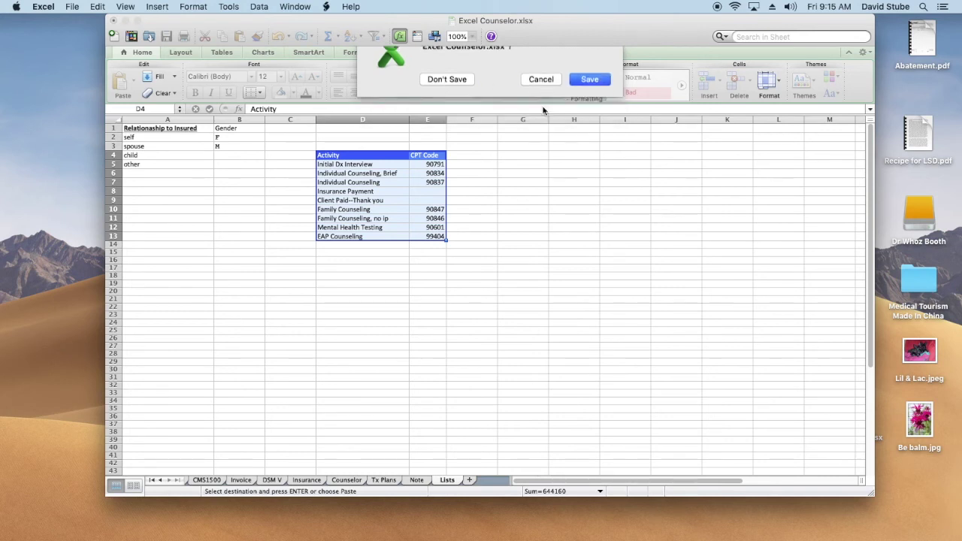
# - Copy the Activity/CPT list, check Individual Counseling and 90837, and view the DSM V sheet
pyautogui.press('super+c')
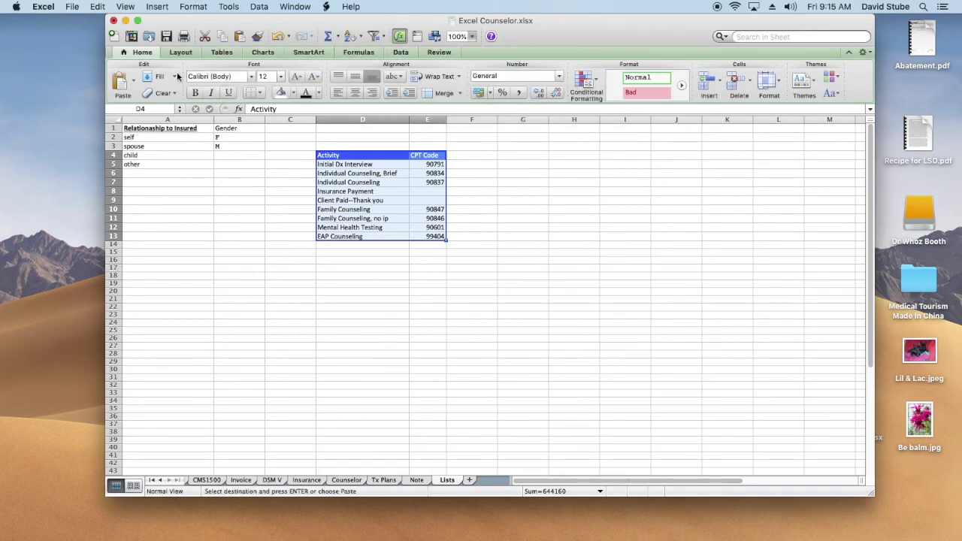
pyautogui.click(253, 109)
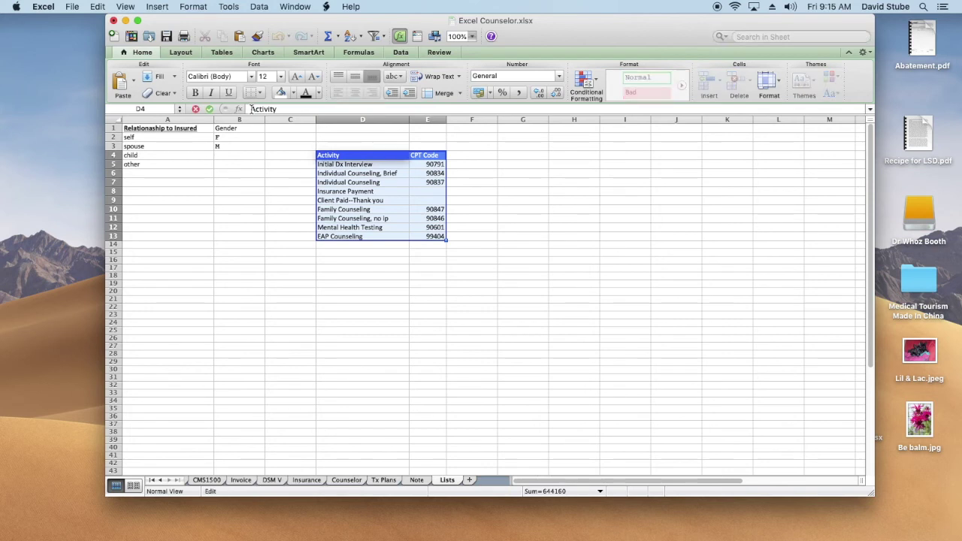
pyautogui.click(378, 184)
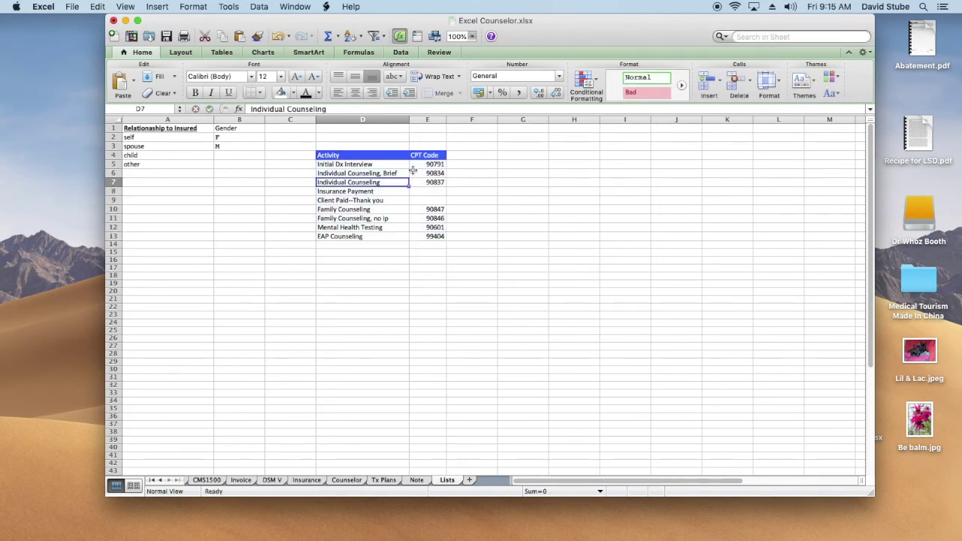
pyautogui.click(433, 183)
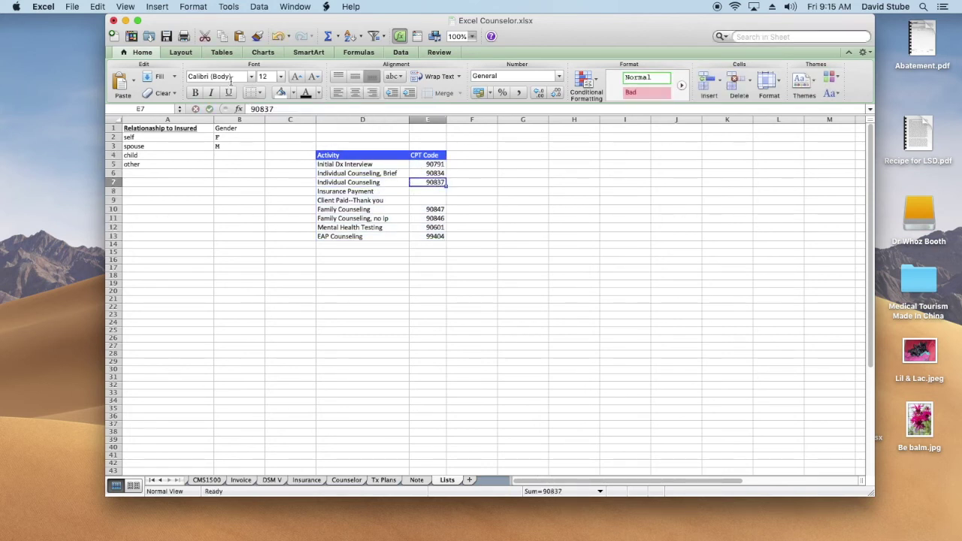
pyautogui.click(329, 201)
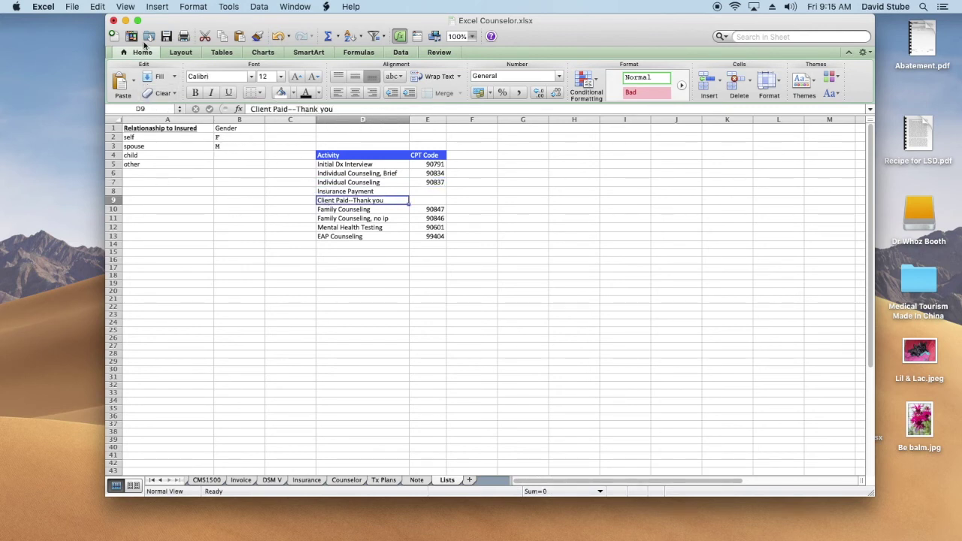
pyautogui.click(272, 480)
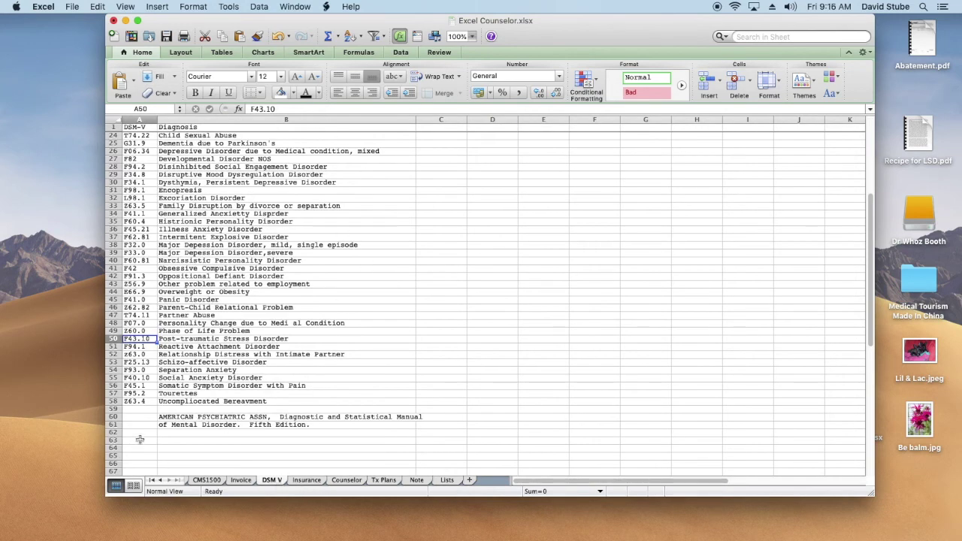
pyautogui.click(209, 480)
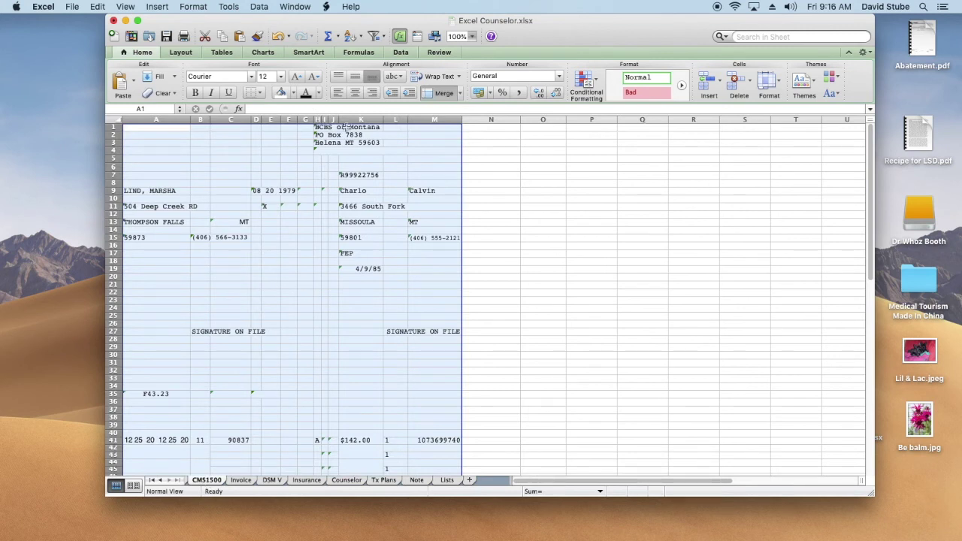
# - Inspect the VLOOKUP formulas for BCBS of Montana, PO Box 7838, Charlo and 3466 South Fork
pyautogui.click(348, 128)
pyautogui.click(323, 127)
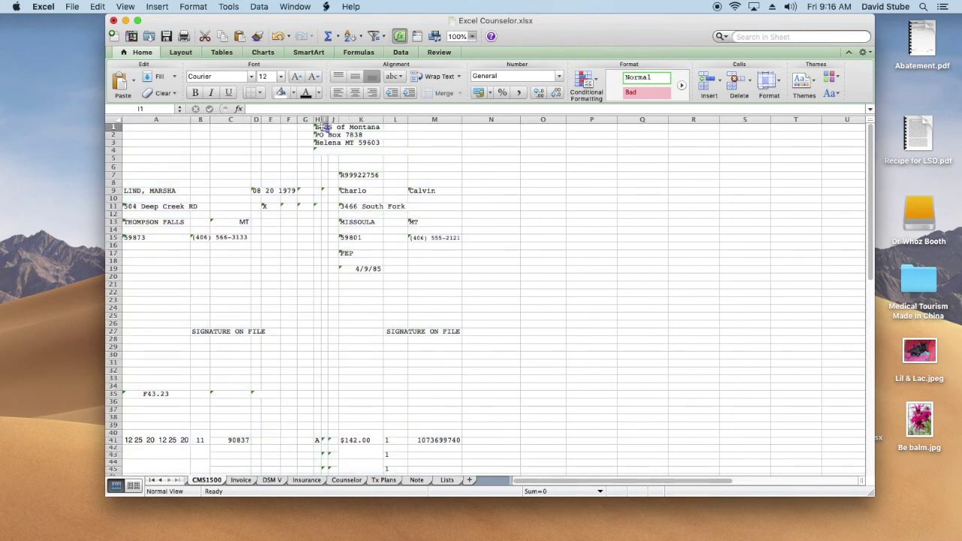
pyautogui.click(317, 128)
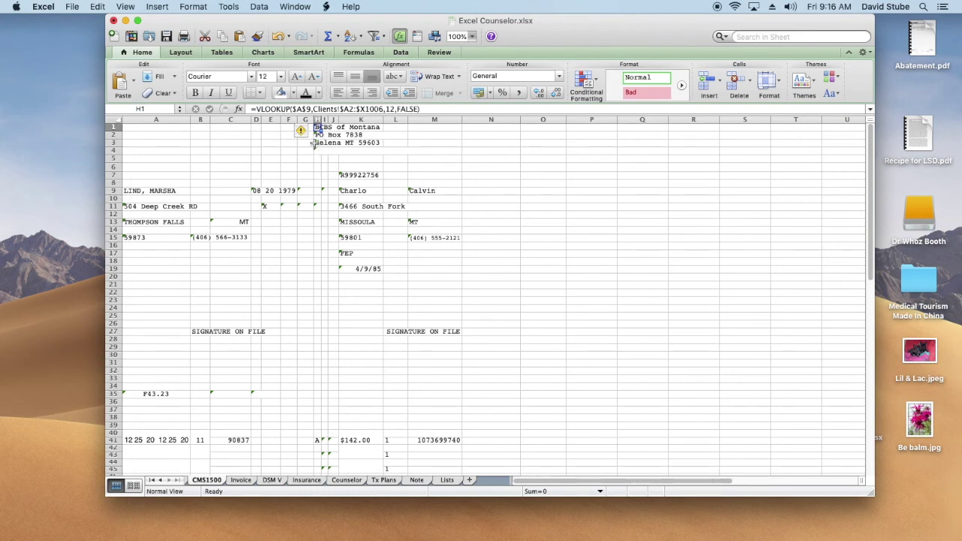
pyautogui.click(319, 135)
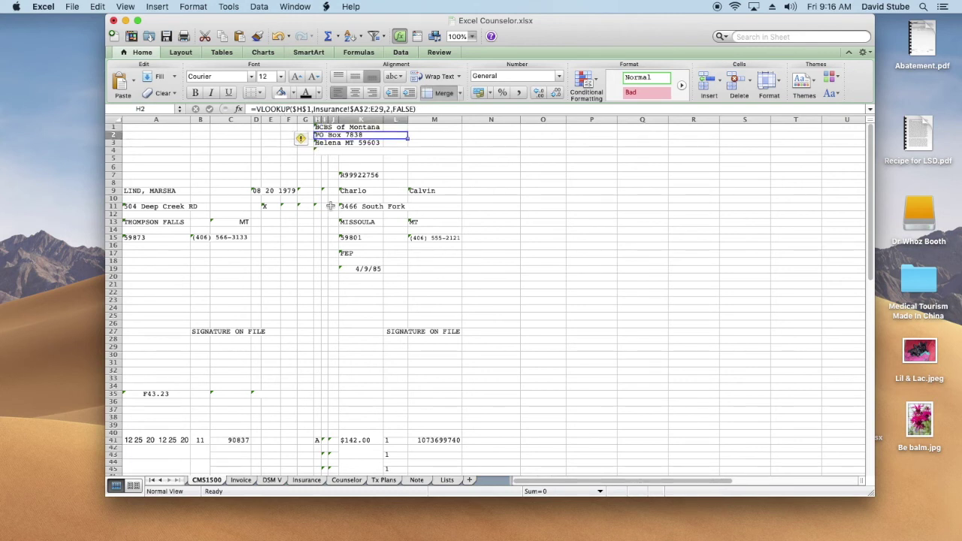
pyautogui.click(349, 190)
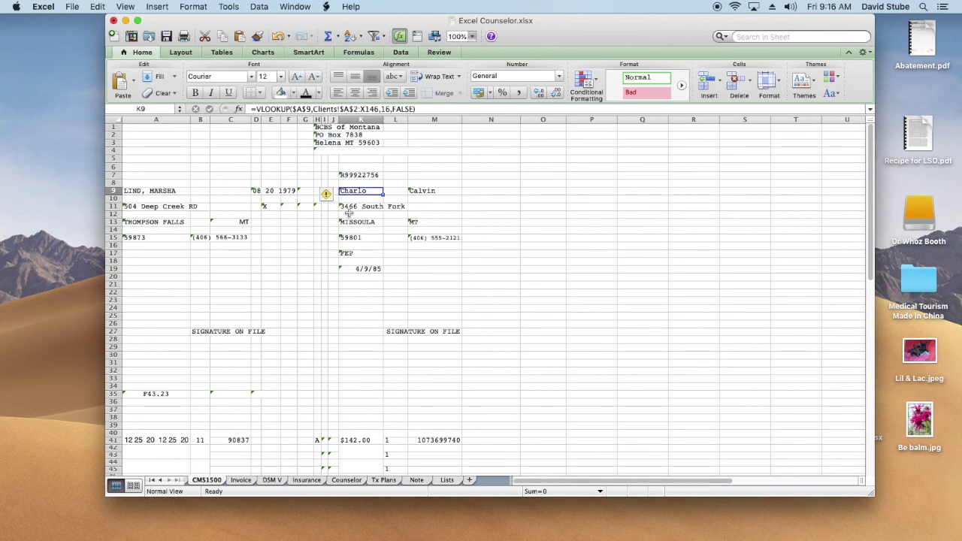
pyautogui.click(348, 208)
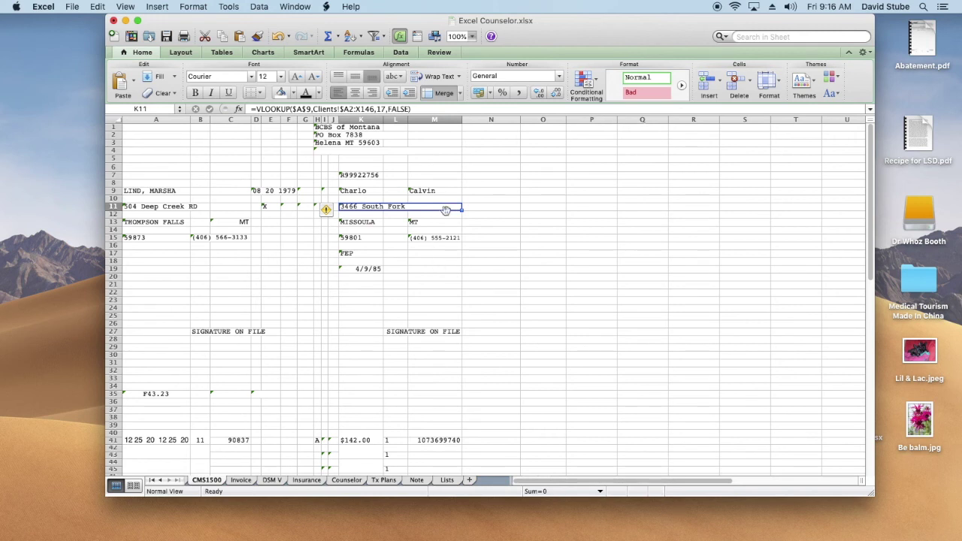
# - Recheck the insurer name formula in H1, then close the workbook without saving
pyautogui.click(392, 125)
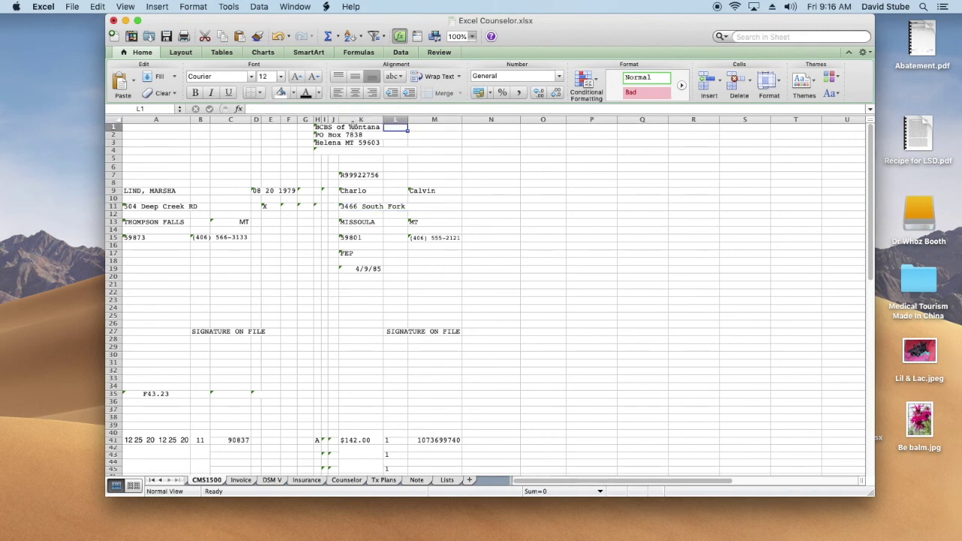
pyautogui.click(350, 128)
pyautogui.click(317, 128)
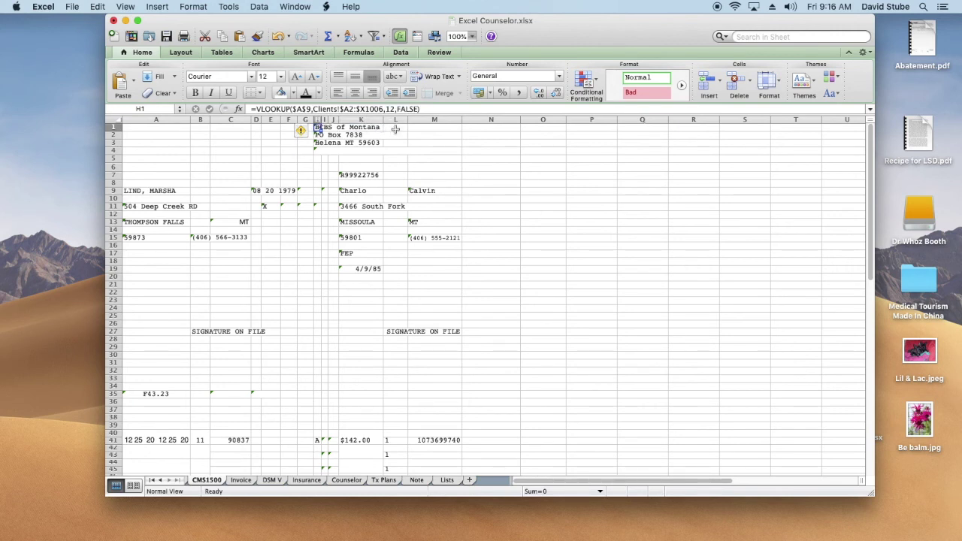
pyautogui.click(618, 225)
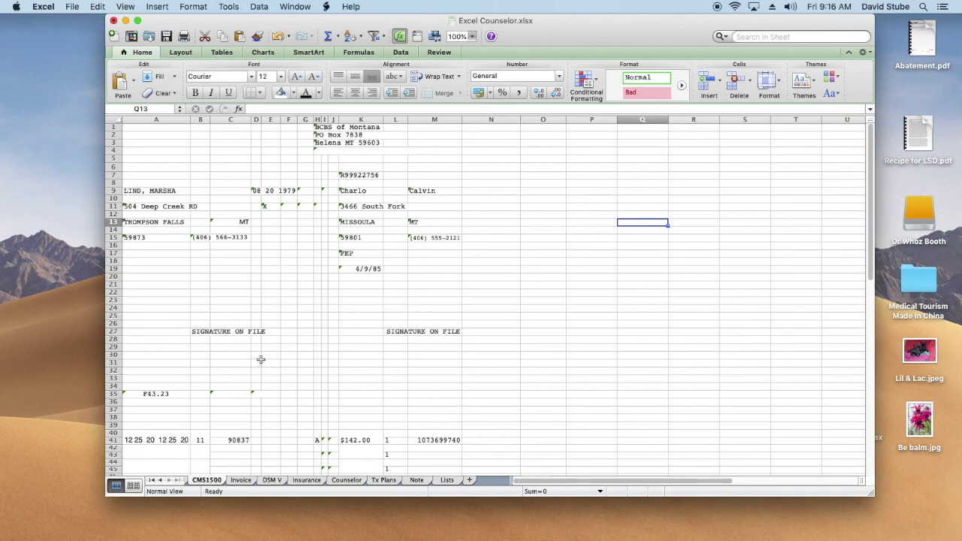
pyautogui.click(113, 19)
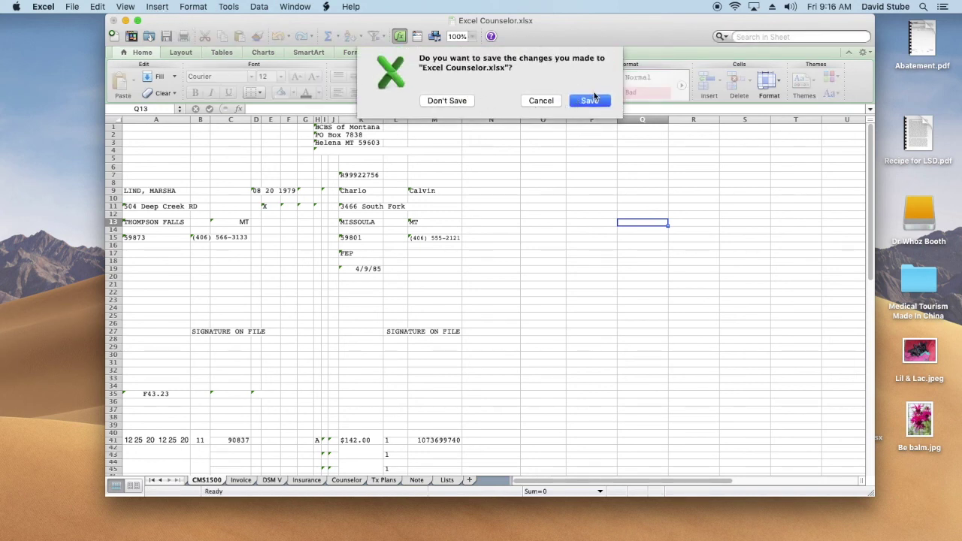
pyautogui.click(443, 101)
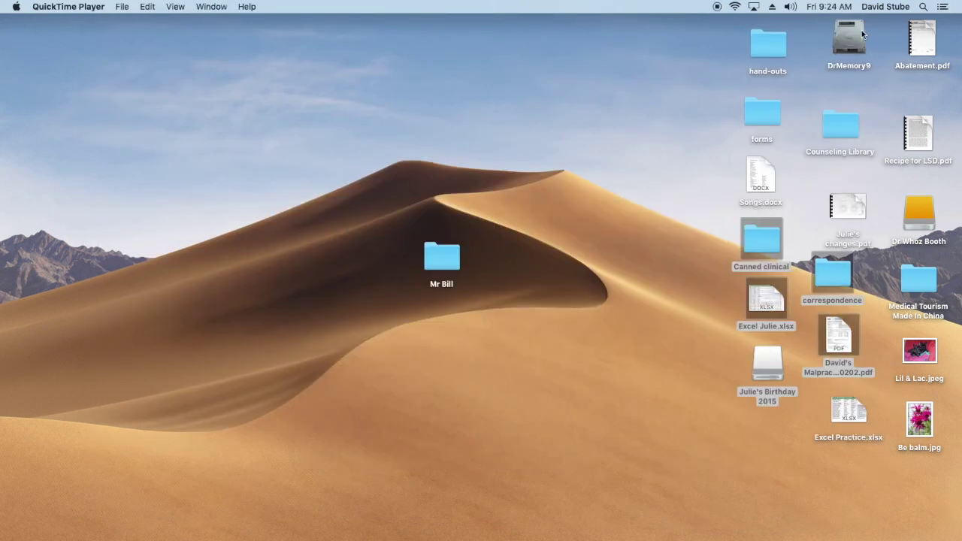
# - On the DrMemory9 disk, open Documents and the Mr Bill folder side by side
pyautogui.doubleClick(851, 42)
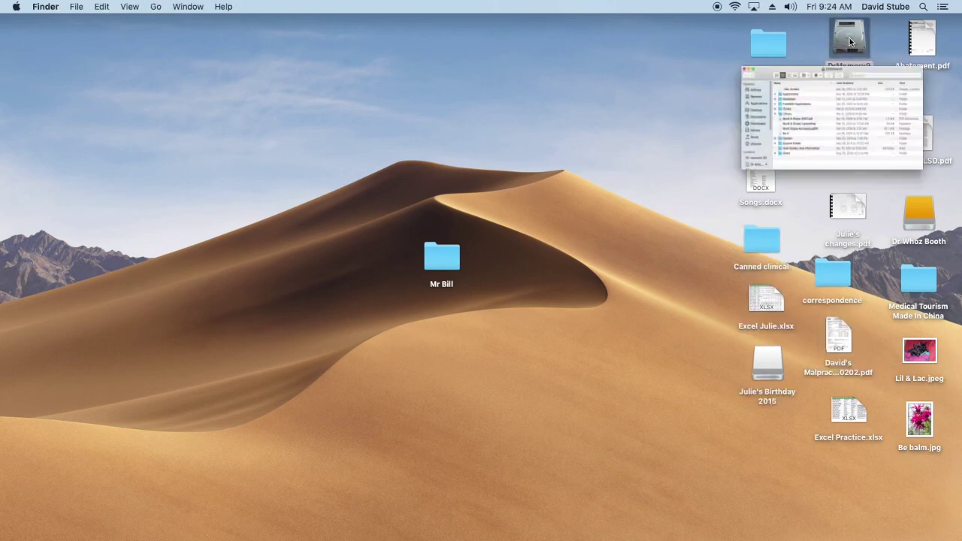
pyautogui.click(495, 285)
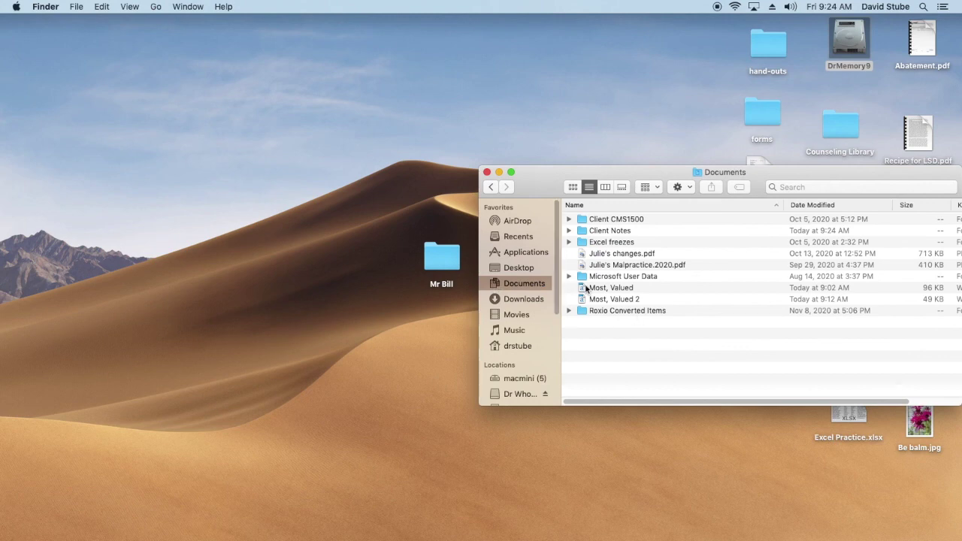
pyautogui.doubleClick(444, 263)
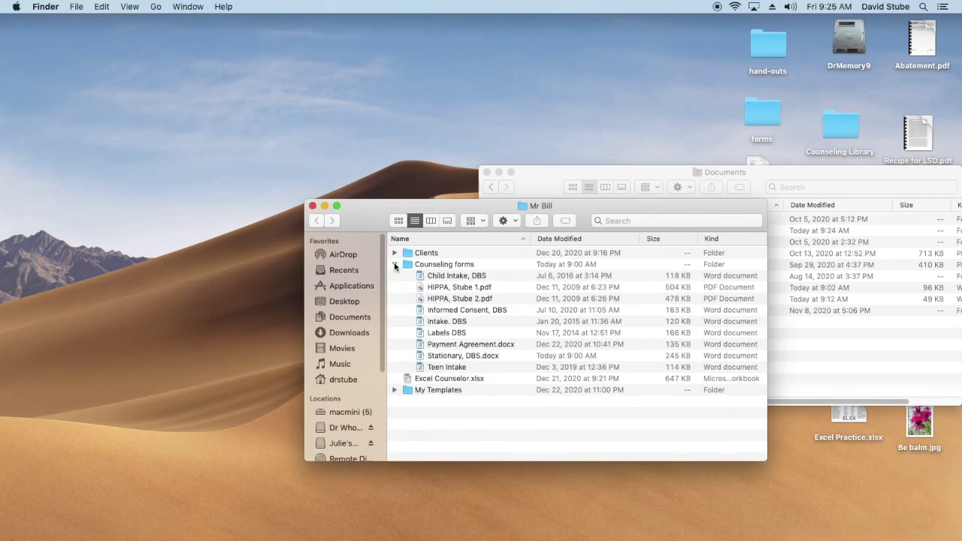
pyautogui.click(395, 264)
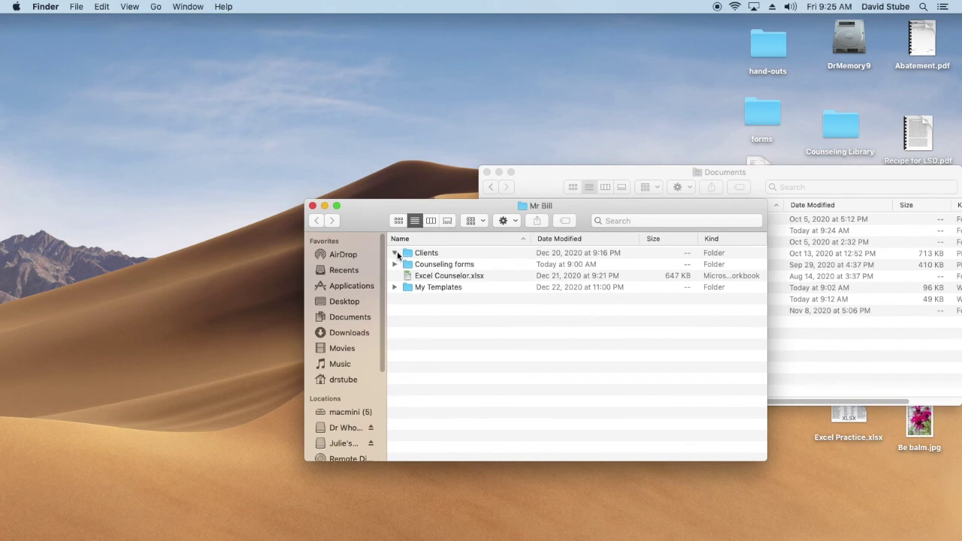
pyautogui.moveTo(645, 210); pyautogui.dragTo(356, 92)
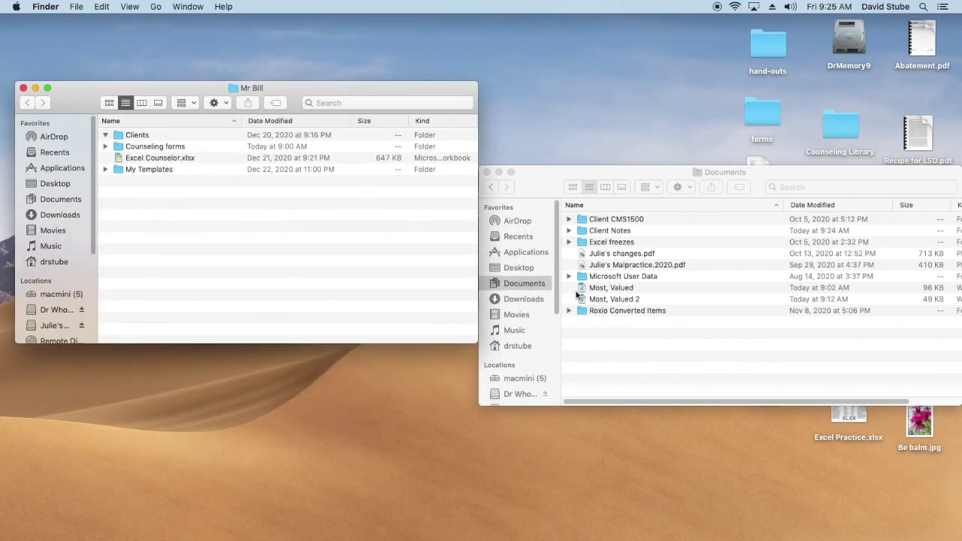
# - Drag Most, Valued and Most, Valued 2 into the Clients folder, then collapse it
pyautogui.moveTo(583, 289); pyautogui.dragTo(138, 131)
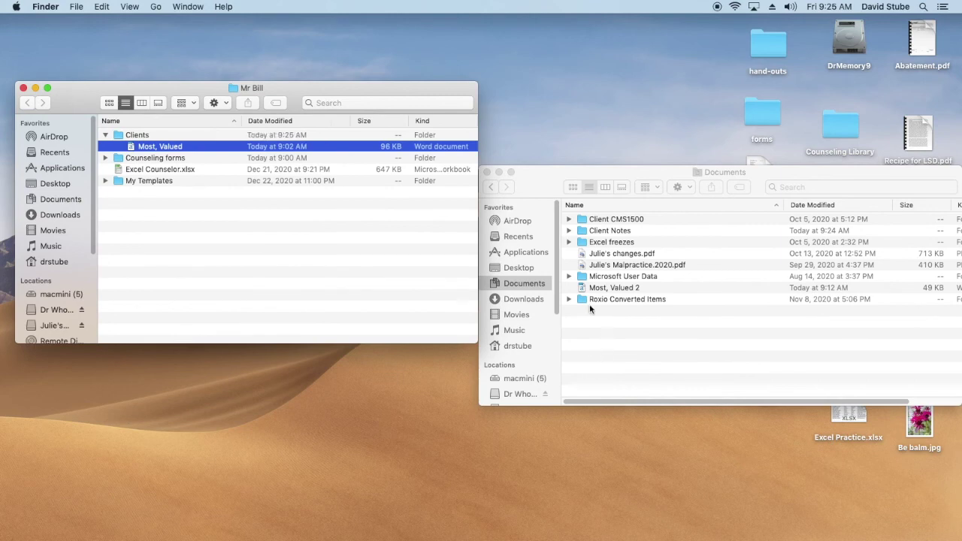
pyautogui.moveTo(583, 289); pyautogui.dragTo(222, 149)
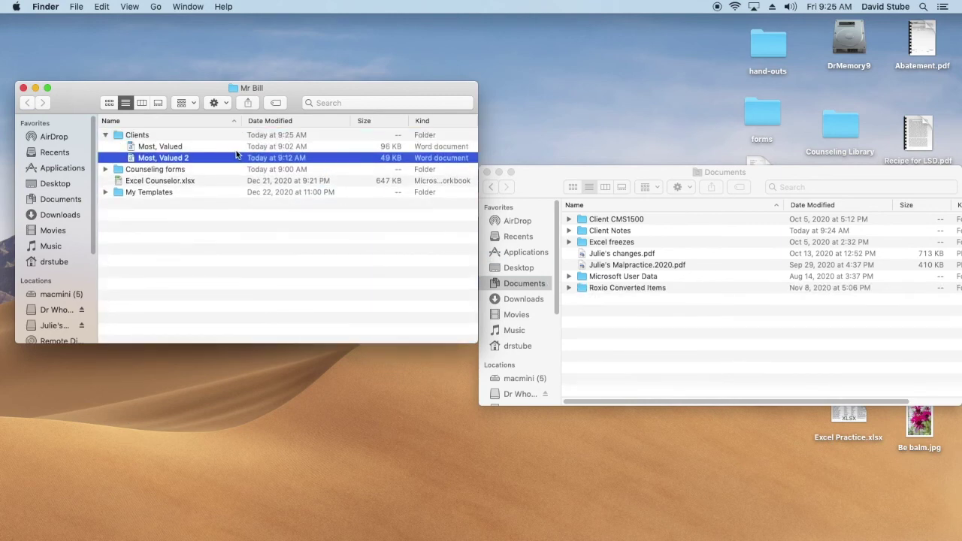
pyautogui.click(106, 135)
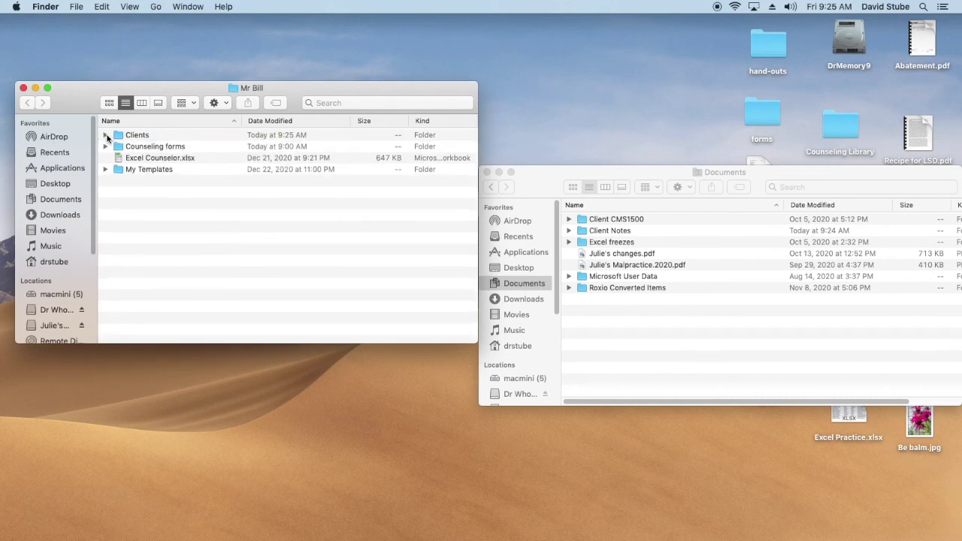